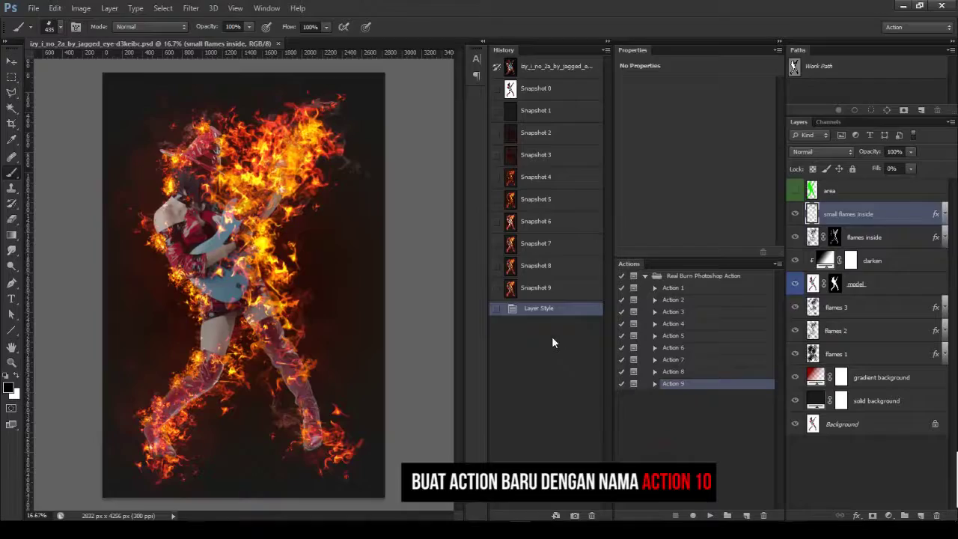
# Step: Revert the image to Snapshot 9 and start recording a new Action 10
pyautogui.click(551, 287)
pyautogui.click(556, 265)
pyautogui.click(546, 288)
pyautogui.click(747, 515)
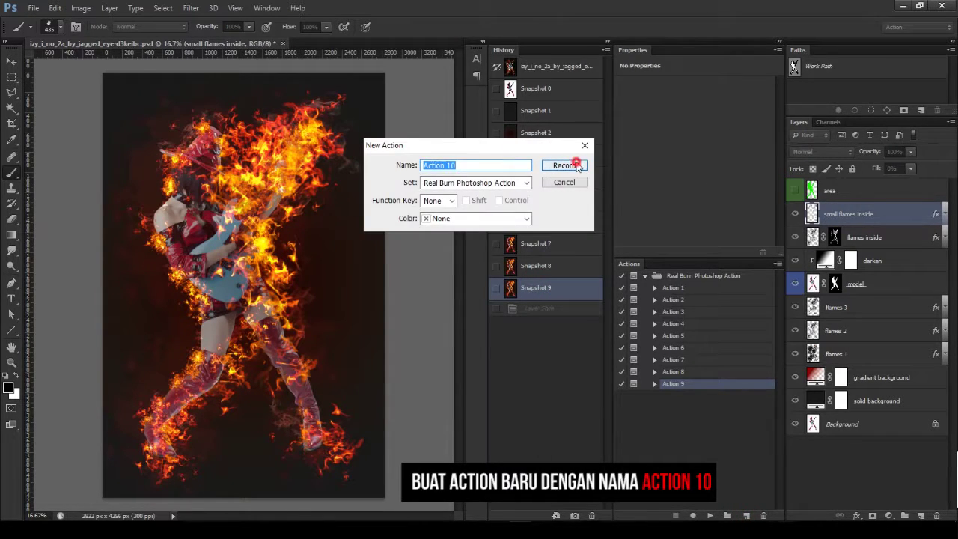
pyautogui.click(577, 166)
# Step: Insert a continuable 'glowing edges' stop, then select Background and load the area layer's selection
pyautogui.click(778, 264)
pyautogui.click(812, 264)
pyautogui.click(390, 220)
pyautogui.click(421, 196)
pyautogui.write('glowing edges')
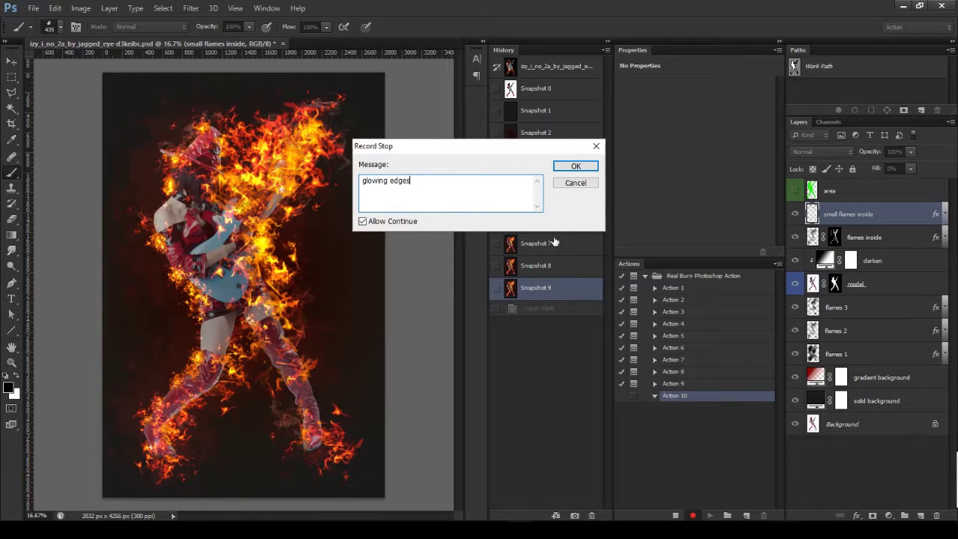
pyautogui.click(566, 167)
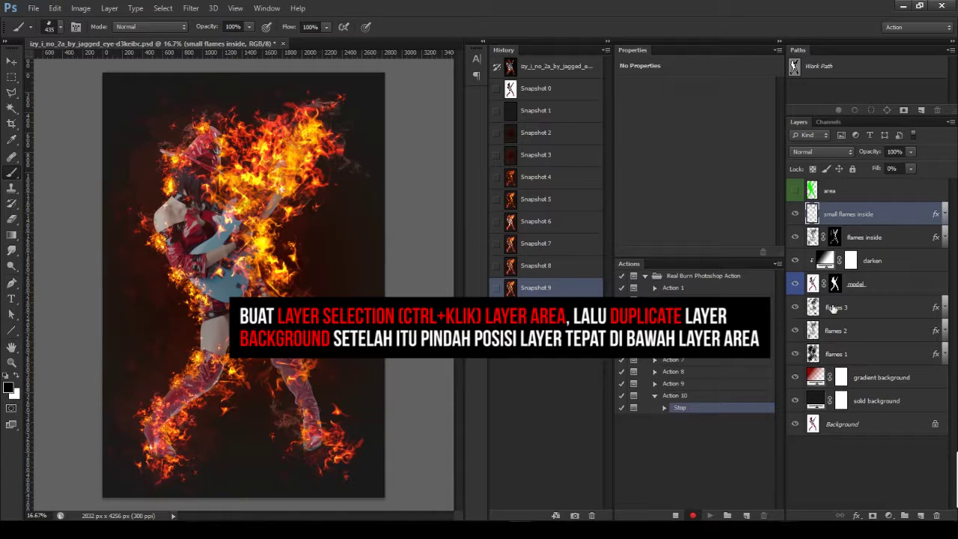
pyautogui.click(851, 424)
pyautogui.keyDown('ctrl'); pyautogui.click(811, 191); pyautogui.keyUp('ctrl')
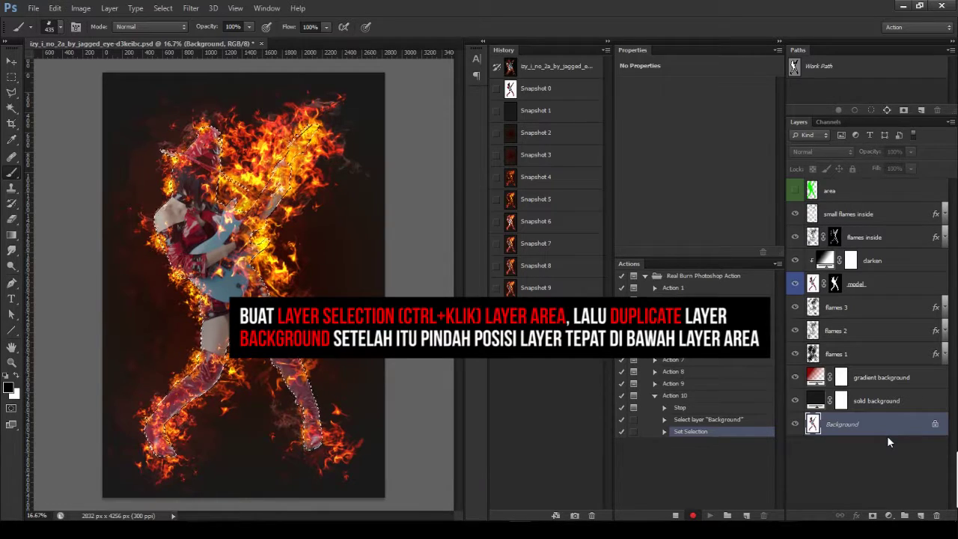
# Step: Copy the selection to Layer 1, move it below area, and convert it to a Smart Object
pyautogui.hotkey('ctrl', 'j')
pyautogui.moveTo(885, 425); pyautogui.dragTo(881, 214)
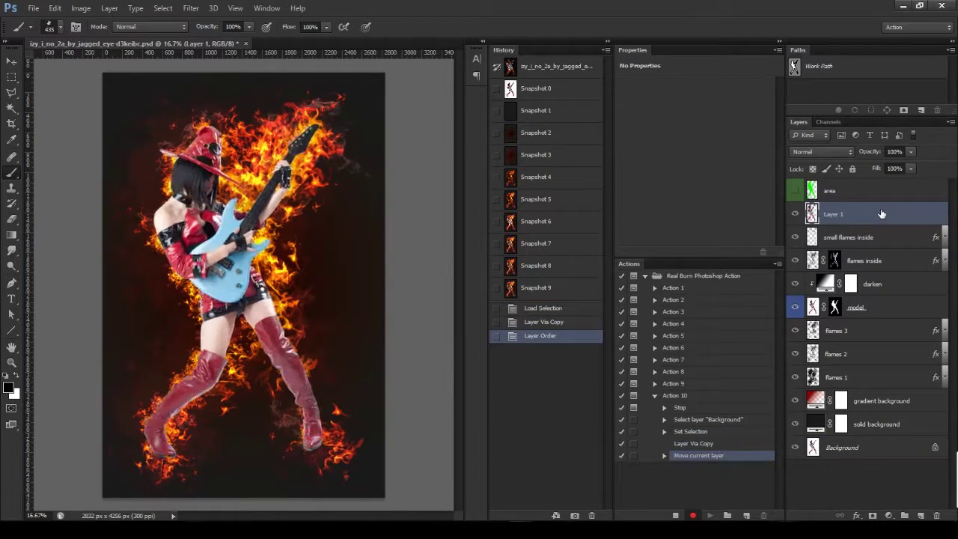
pyautogui.hotkey('ctrl', '+')
pyautogui.scroll(5, 456, 243)
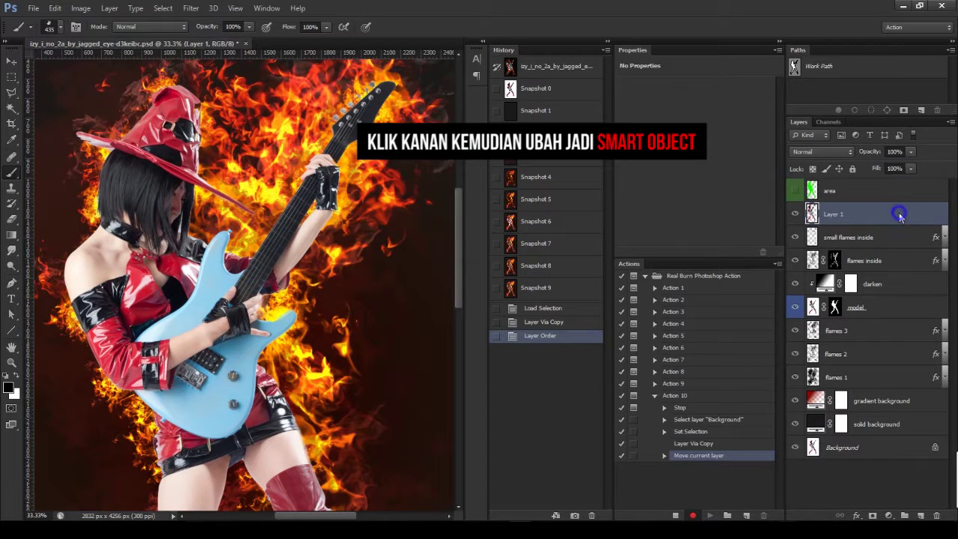
pyautogui.rightClick(900, 214)
pyautogui.click(779, 136)
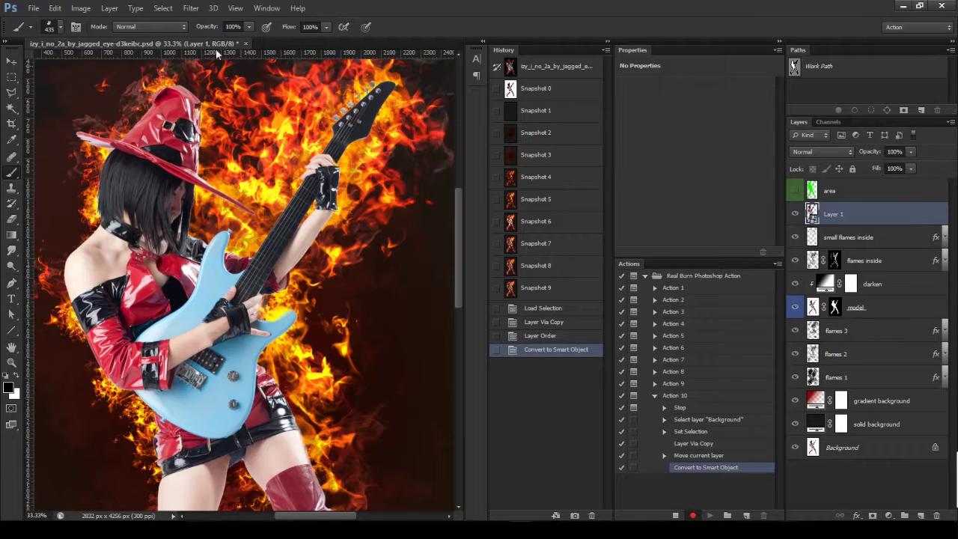
pyautogui.click(190, 8)
pyautogui.click(212, 55)
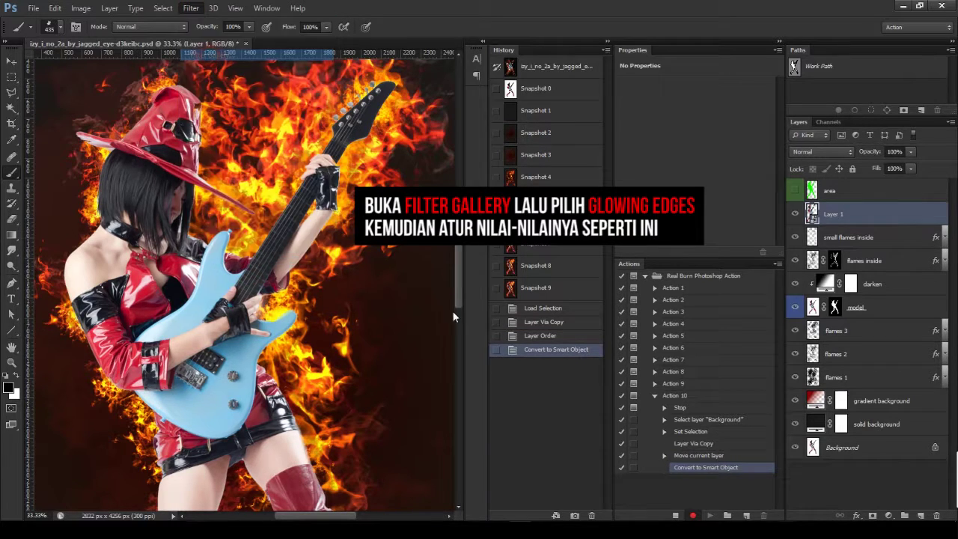
# Step: Apply Glowing Edges to Layer 1 with edge width 1, brightness 10 and smoothness 15
pyautogui.press('Return')
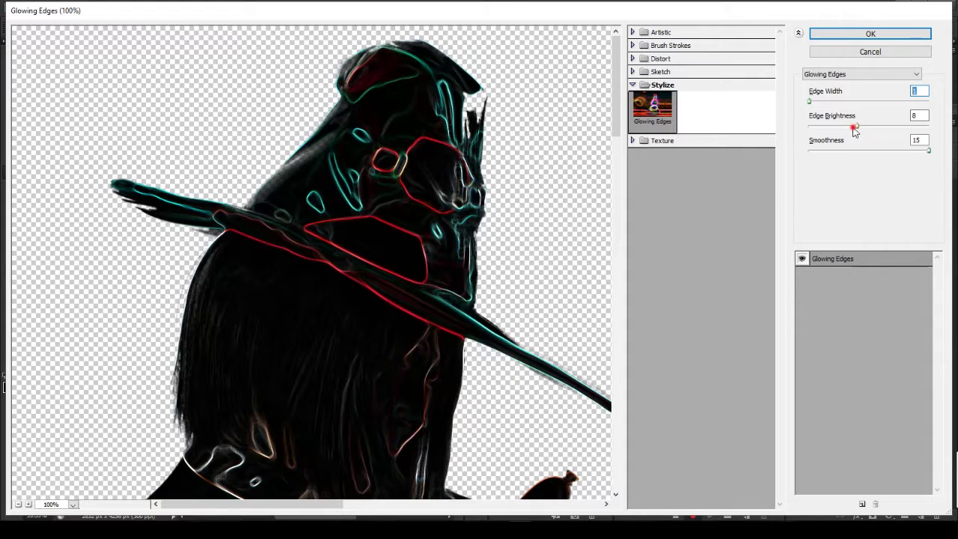
pyautogui.moveTo(857, 126); pyautogui.dragTo(867, 127)
pyautogui.click(928, 151)
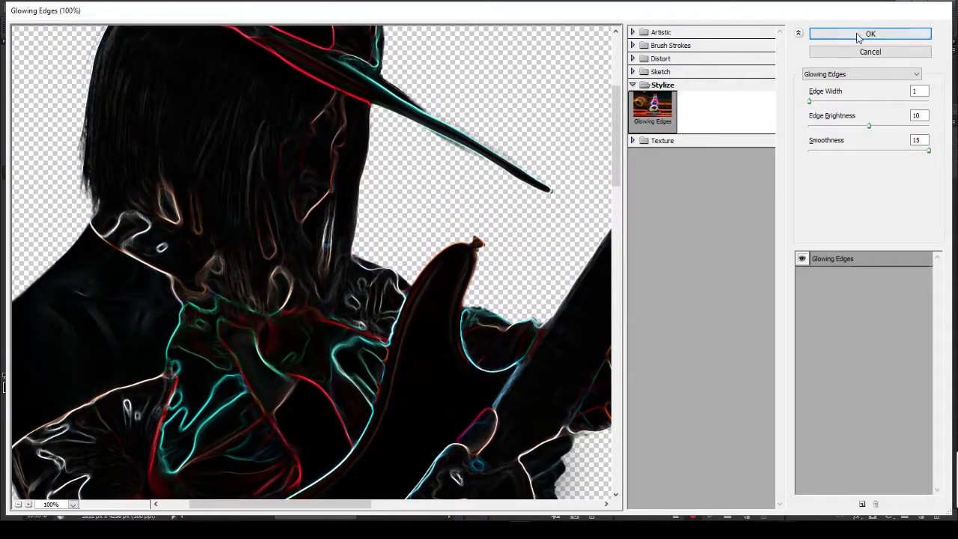
pyautogui.click(859, 35)
pyautogui.click(833, 152)
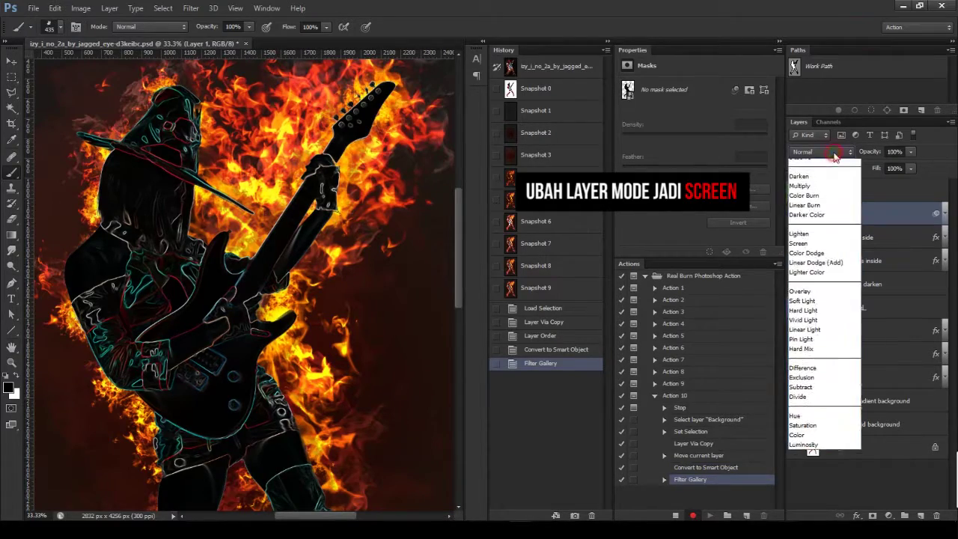
# Step: Set Layer 1 to Screen blend mode and delete its smart filter mask
pyautogui.click(804, 260)
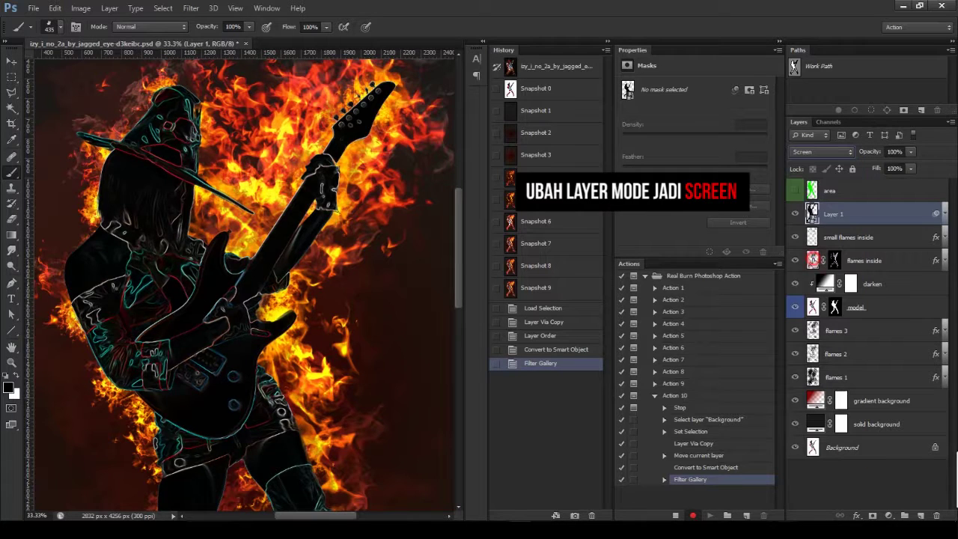
pyautogui.click(945, 215)
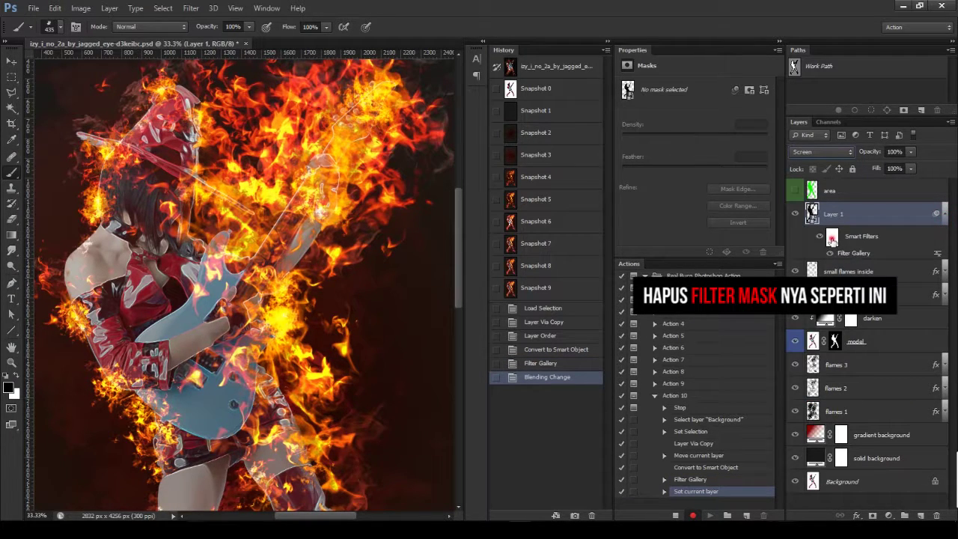
pyautogui.click(832, 238)
pyautogui.click(934, 517)
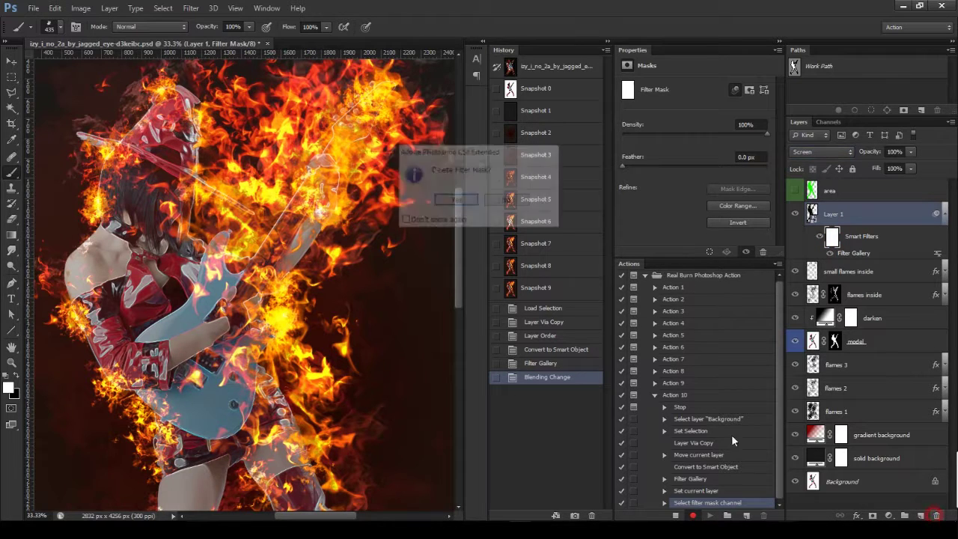
pyautogui.click(458, 204)
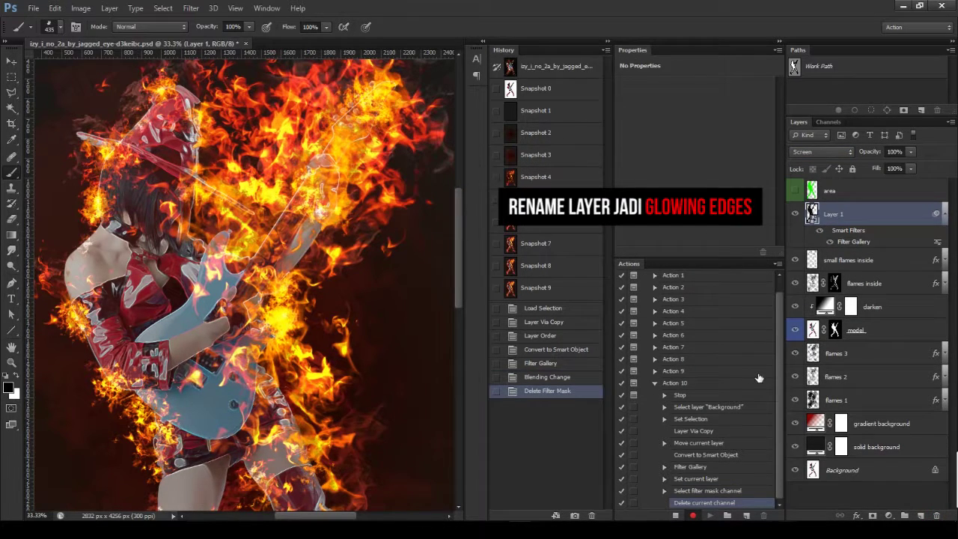
# Step: Rename Layer 1 to 'glowing edges'
pyautogui.doubleClick(837, 215)
pyautogui.write('edges')
pyautogui.press('Return')
# Step: Apply a Wave filter with 5 generators and wavelength 10–120 to the glowing edges layer
pyautogui.click(191, 9)
pyautogui.moveTo(200, 141)
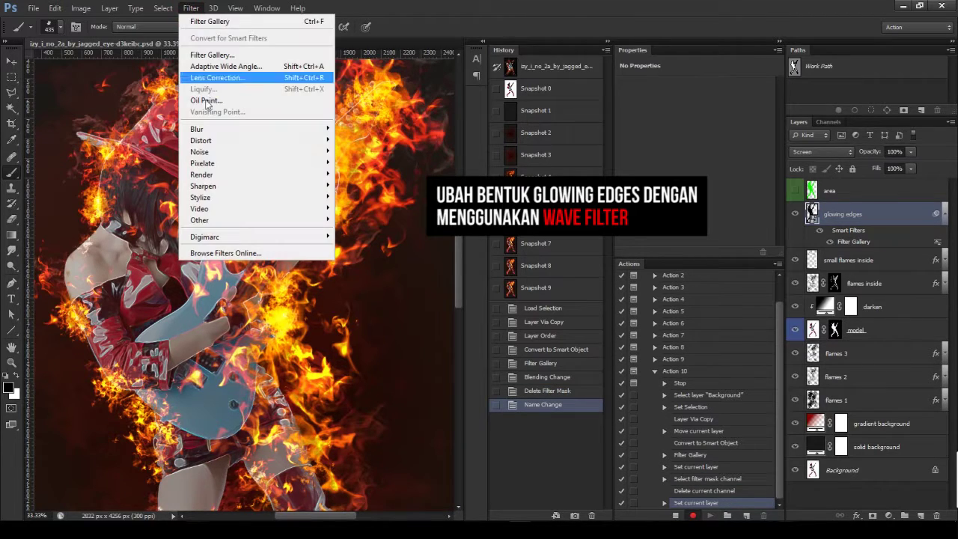
pyautogui.click(356, 219)
pyautogui.press('Tab')
pyautogui.press('Tab')
pyautogui.press('Tab')
pyautogui.press('Tab')
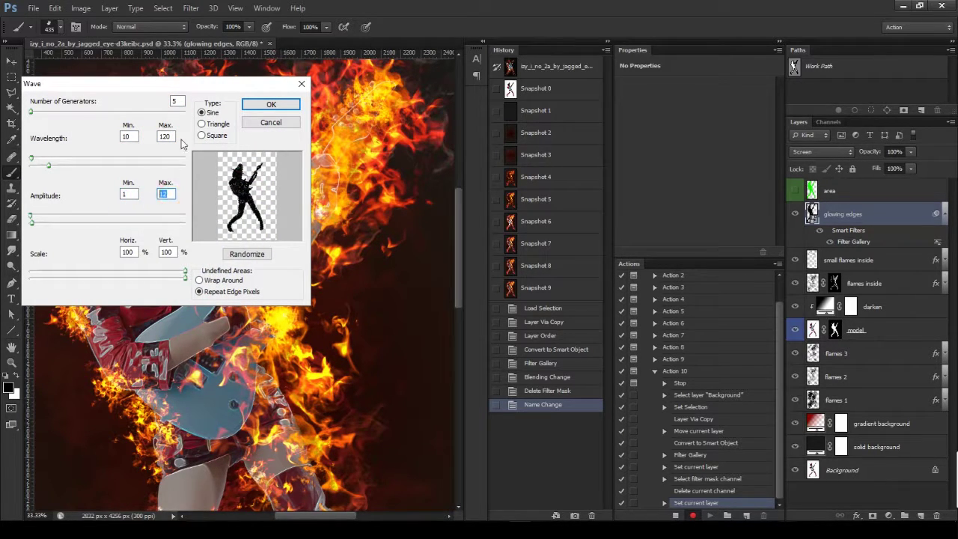
pyautogui.click(271, 104)
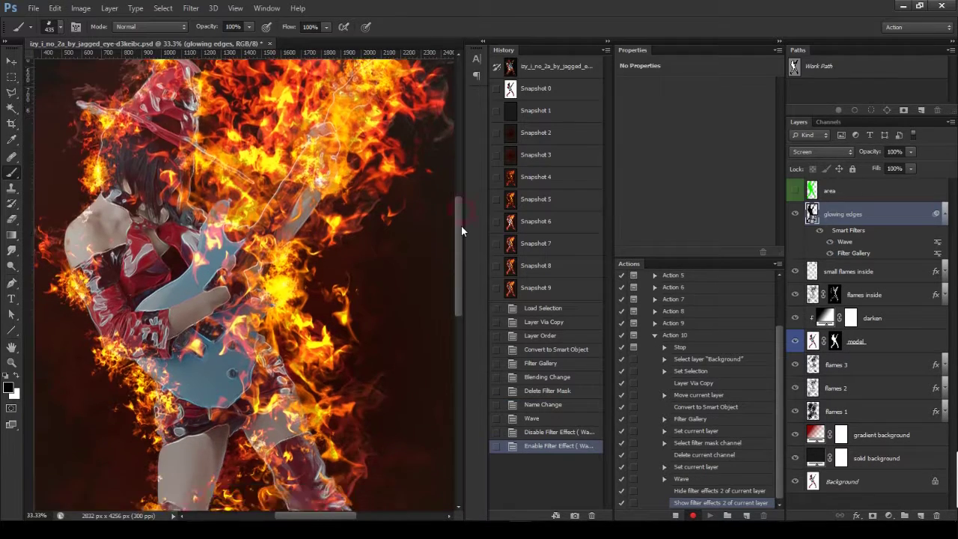
pyautogui.moveTo(457, 223); pyautogui.dragTo(457, 201)
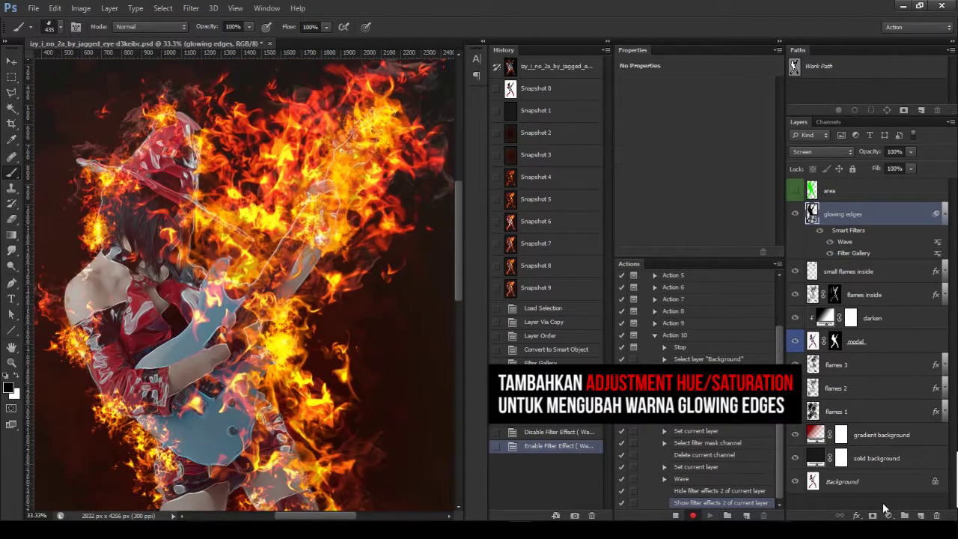
# Step: Add a Hue/Saturation layer named 'glowing edges color' clipped to the glowing edges layer
pyautogui.click(888, 515)
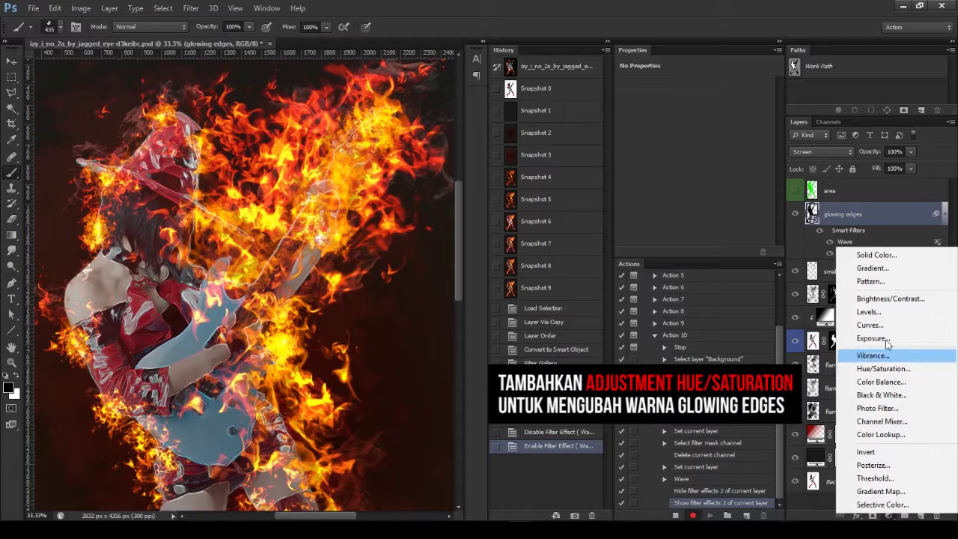
pyautogui.click(883, 368)
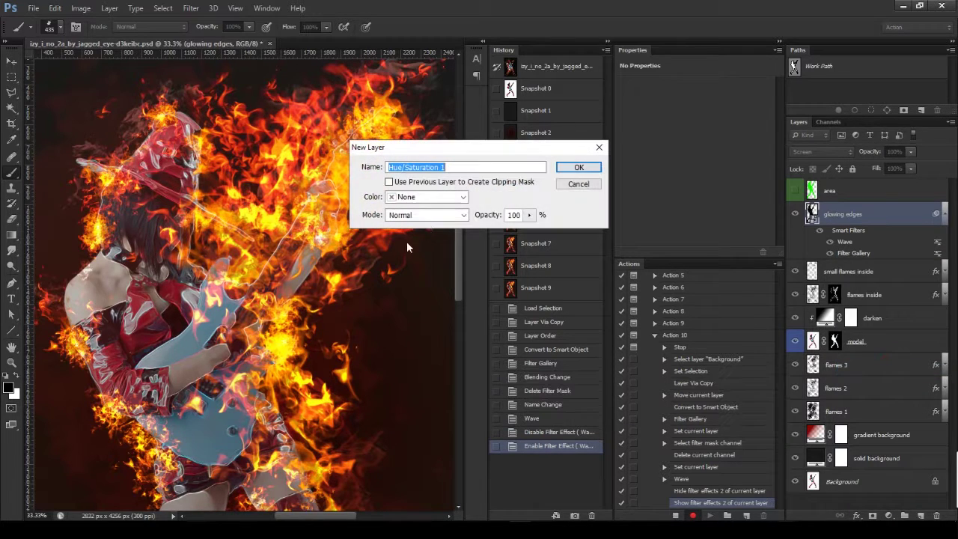
pyautogui.write('glowing edges color')
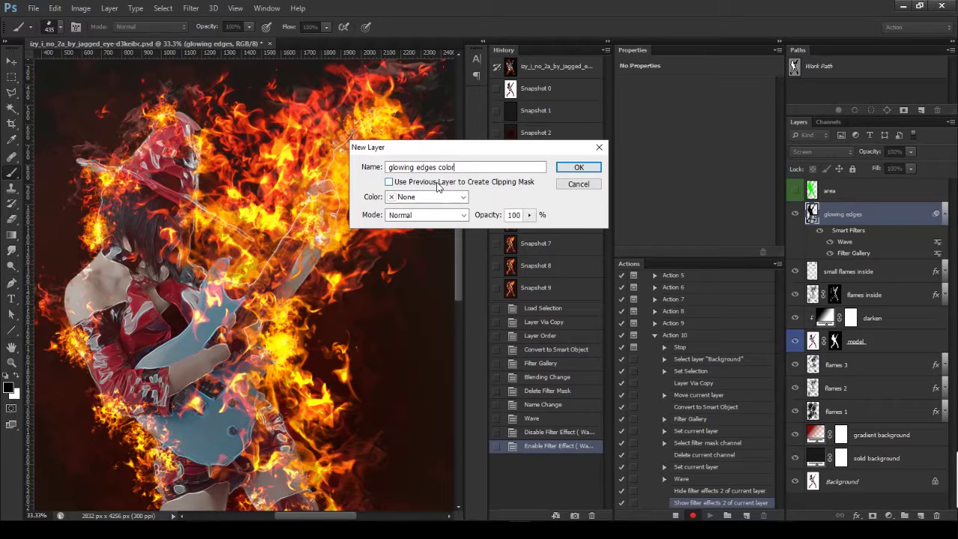
pyautogui.click(389, 182)
pyautogui.click(584, 169)
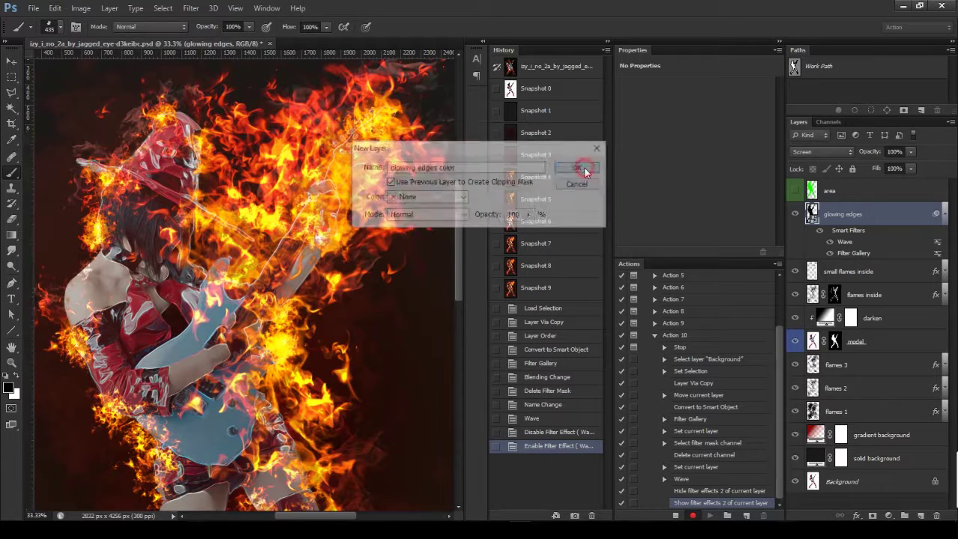
# Step: Colorize the adjustment at hue 27 and saturation 100, toggling it to compare
pyautogui.click(677, 195)
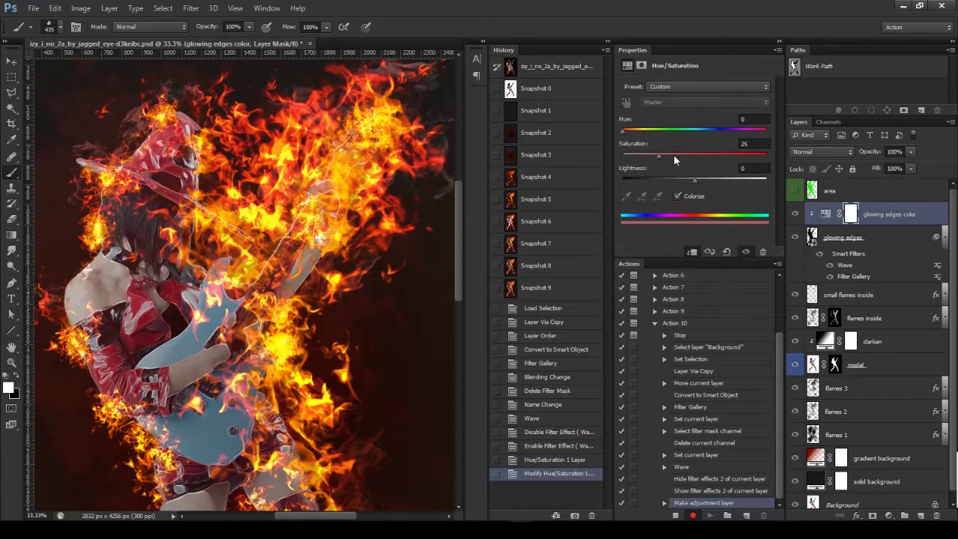
pyautogui.moveTo(753, 156); pyautogui.dragTo(741, 156)
pyautogui.moveTo(627, 132)
pyautogui.mouseDown()
pyautogui.moveTo(719, 131)
pyautogui.moveTo(633, 139)
pyautogui.mouseUp()
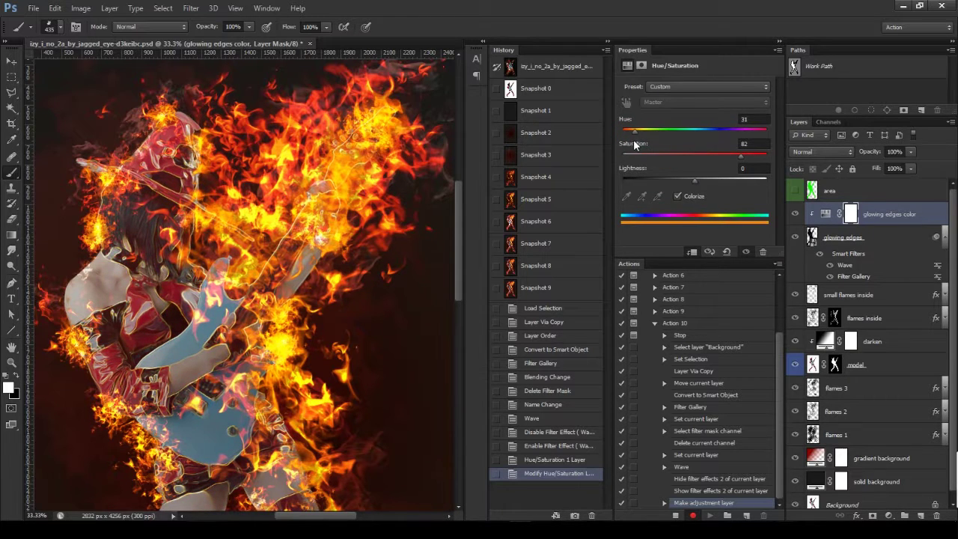
pyautogui.moveTo(741, 154); pyautogui.dragTo(775, 156)
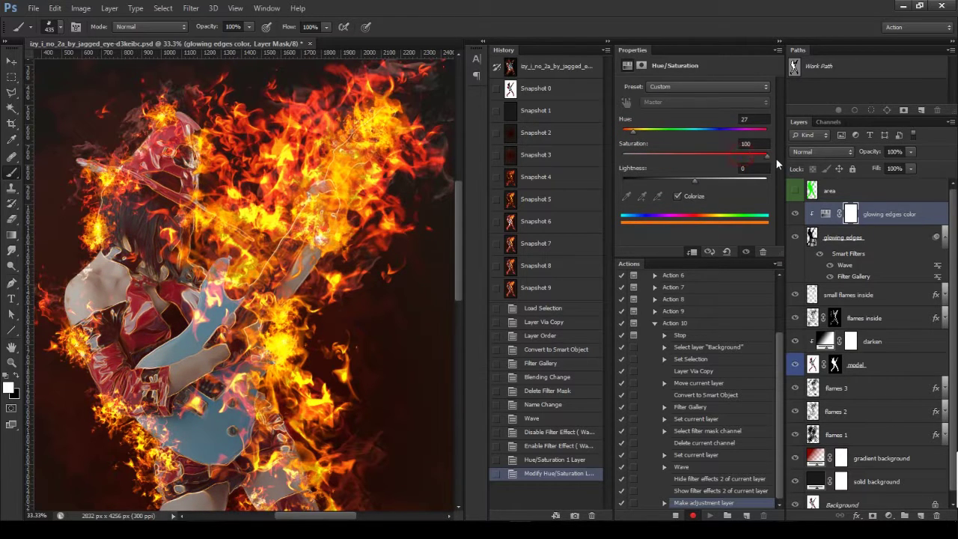
pyautogui.click(790, 214)
pyautogui.moveTo(458, 209)
pyautogui.mouseDown()
pyautogui.moveTo(454, 285)
pyautogui.moveTo(458, 206)
pyautogui.moveTo(461, 219)
pyautogui.mouseUp()
pyautogui.hotkey('ctrl', '-')
pyautogui.click(938, 238)
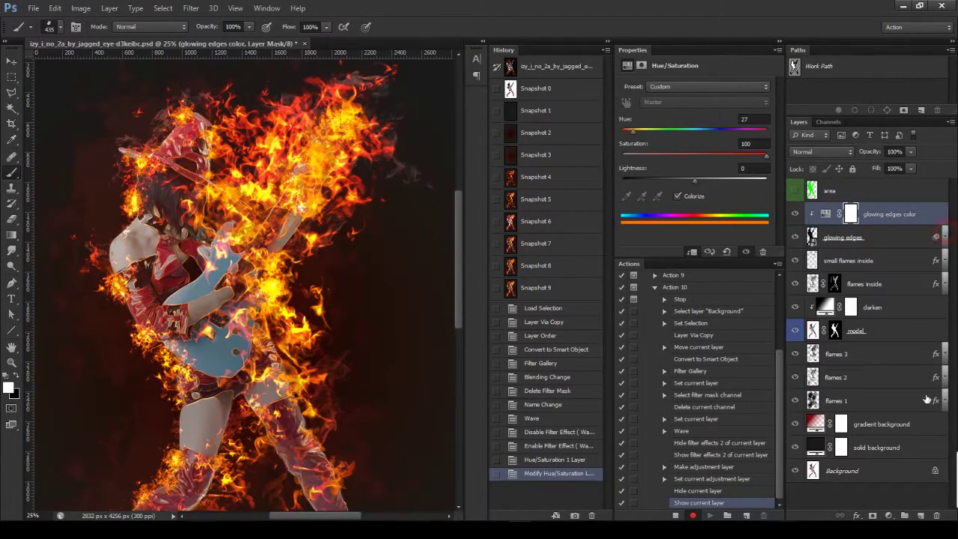
# Step: Purge the history states and stop recording Action 10
pyautogui.click(55, 7)
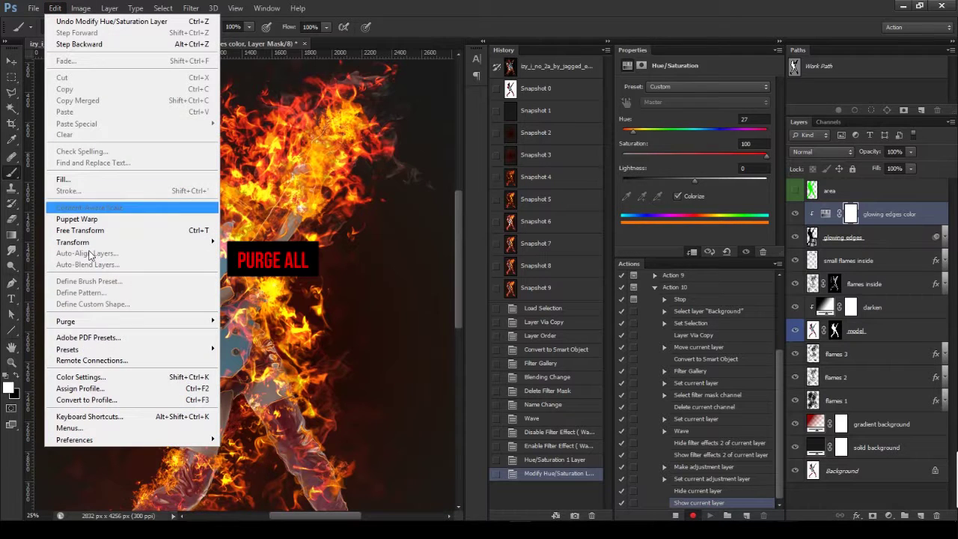
pyautogui.moveTo(75, 321)
pyautogui.click(254, 348)
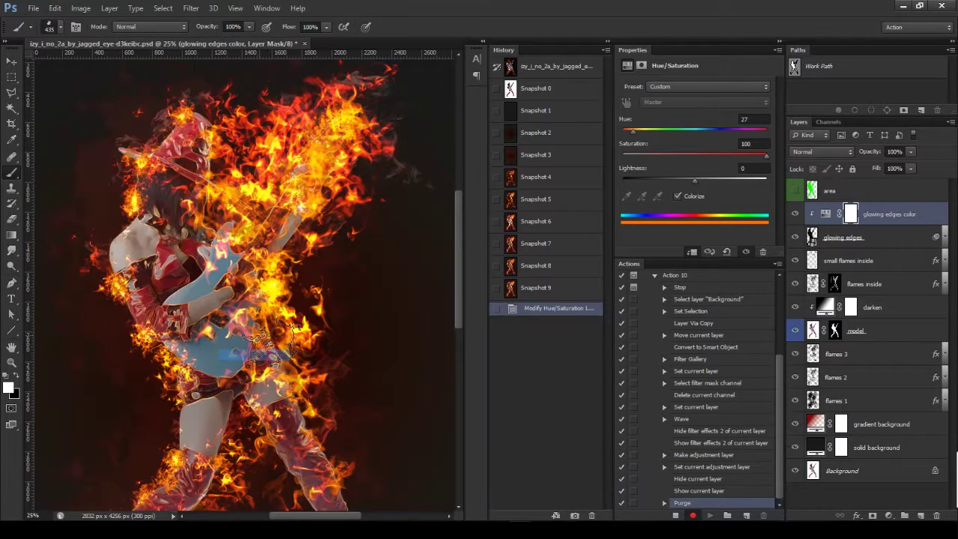
pyautogui.click(676, 515)
pyautogui.click(656, 275)
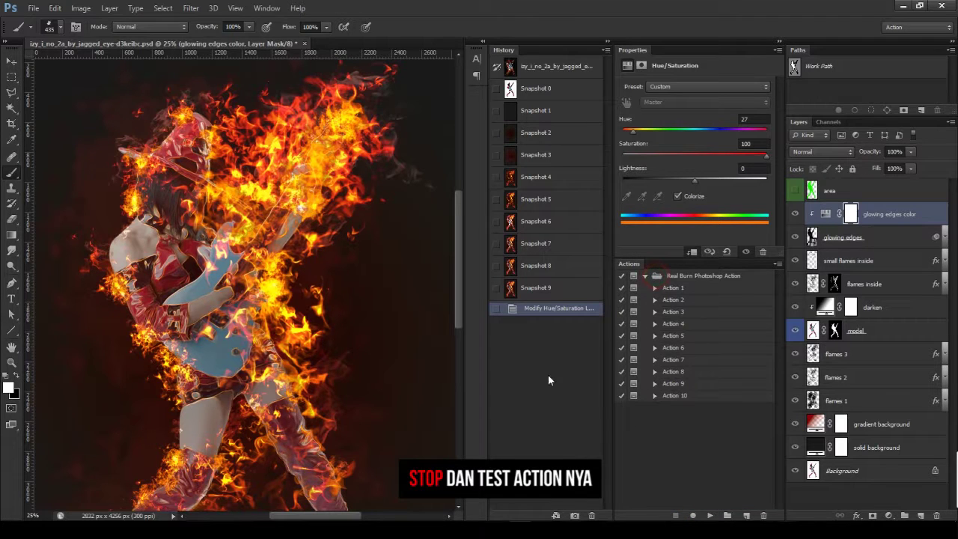
# Step: Revert to Snapshot 9, test-run Action 10, and save the result as a new snapshot
pyautogui.click(542, 291)
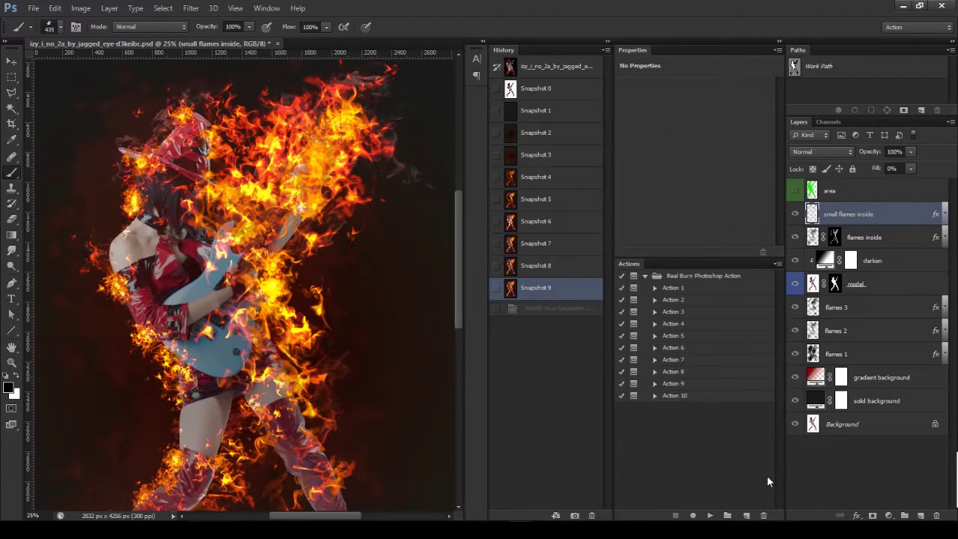
pyautogui.click(681, 396)
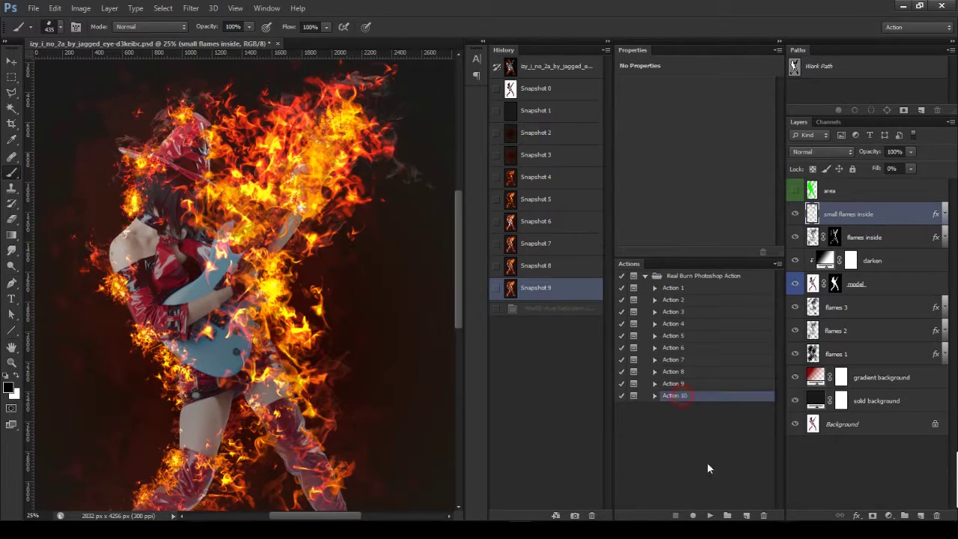
pyautogui.click(711, 516)
pyautogui.click(455, 199)
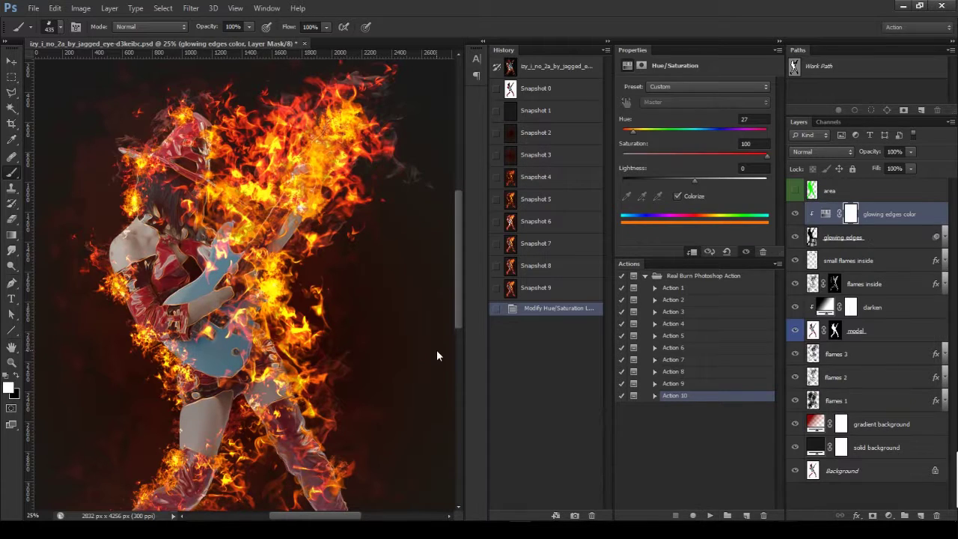
pyautogui.click(574, 516)
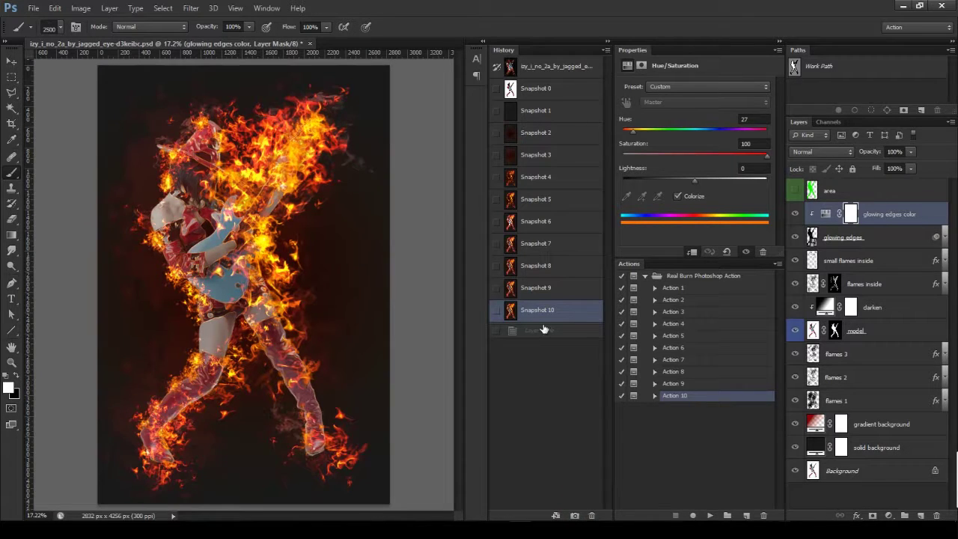
# Step: Compare the previous snapshot with the latest result in History
pyautogui.click(567, 291)
pyautogui.click(549, 313)
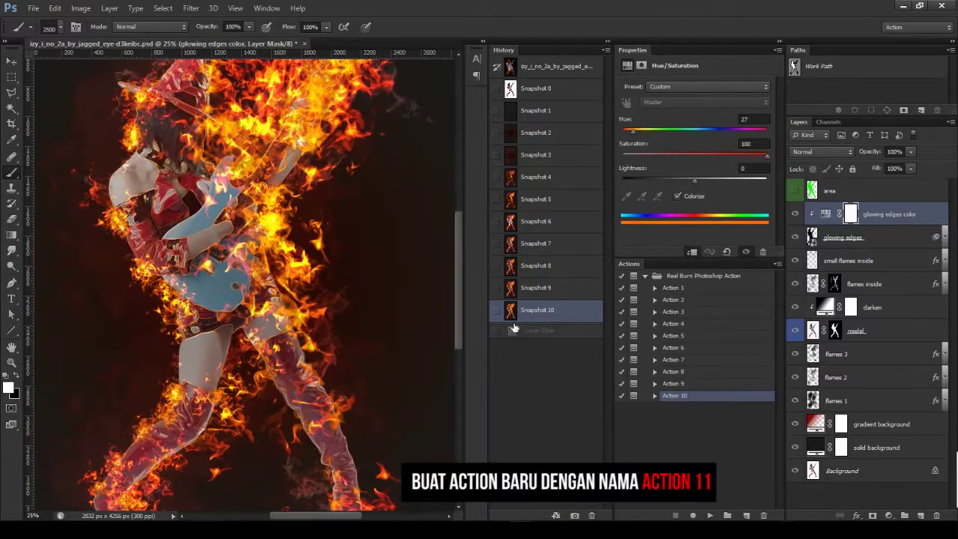
pyautogui.scroll(2, 456, 281)
pyautogui.scroll(2, 455, 280)
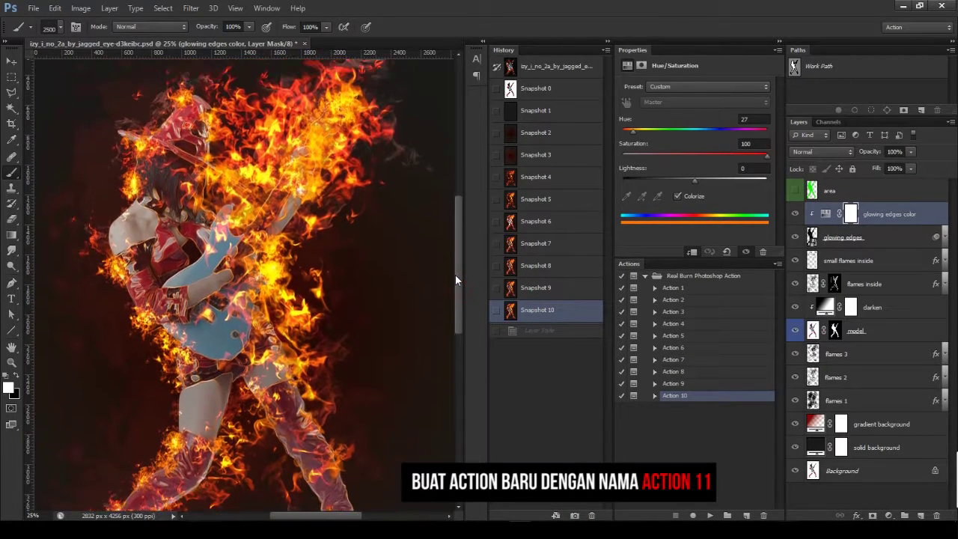
# Step: Record a new Action 11 beginning with a continuable 'fire particles' stop
pyautogui.click(746, 516)
pyautogui.click(563, 164)
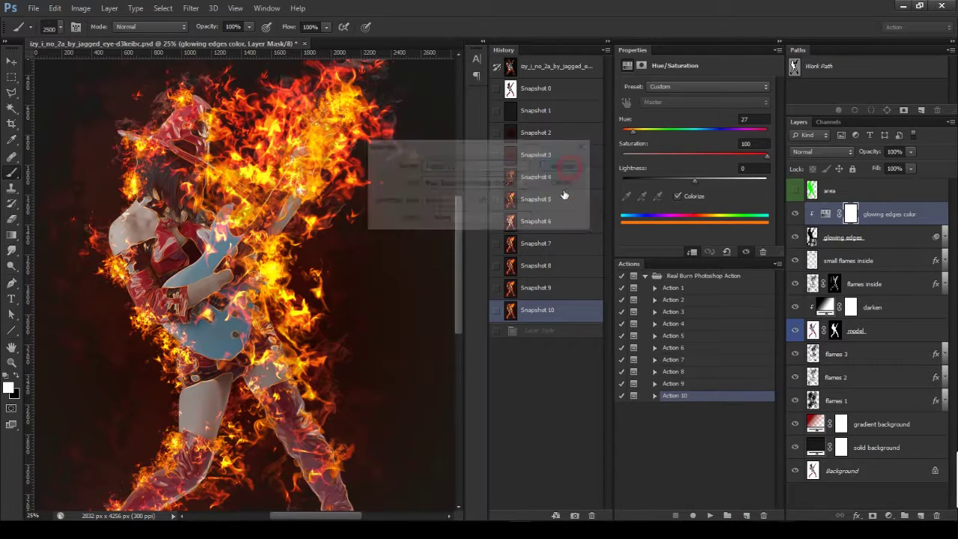
pyautogui.click(778, 264)
pyautogui.click(796, 265)
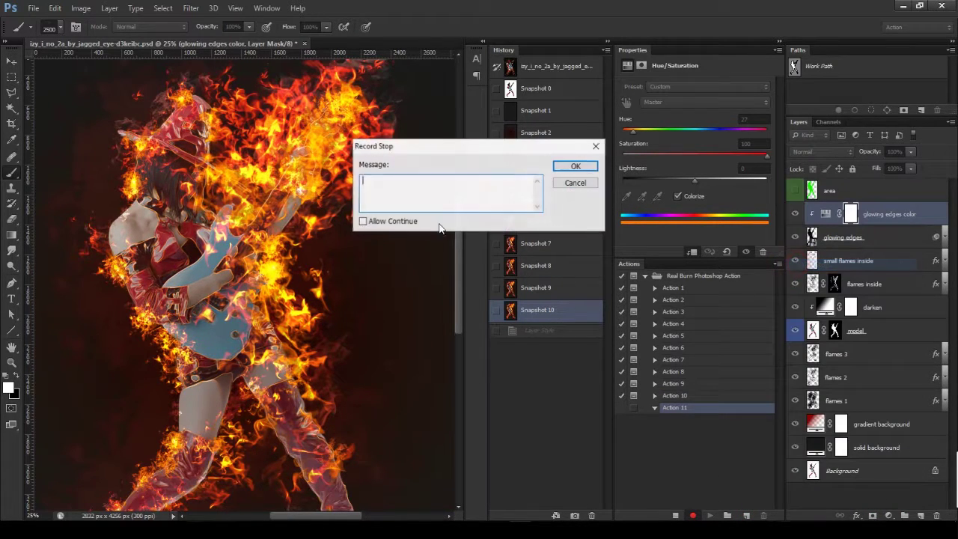
pyautogui.click(362, 222)
pyautogui.click(380, 192)
pyautogui.write('fire particles')
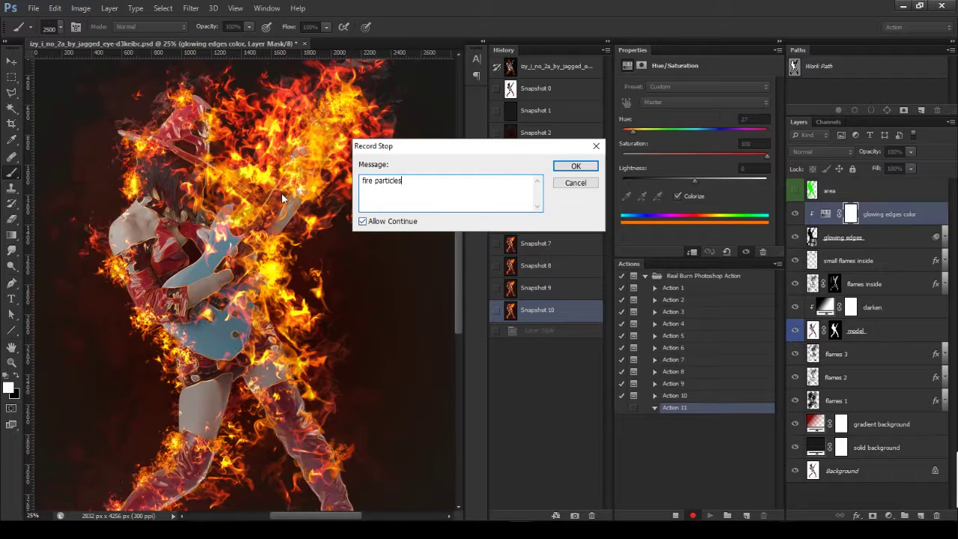
pyautogui.click(575, 166)
pyautogui.press('v')
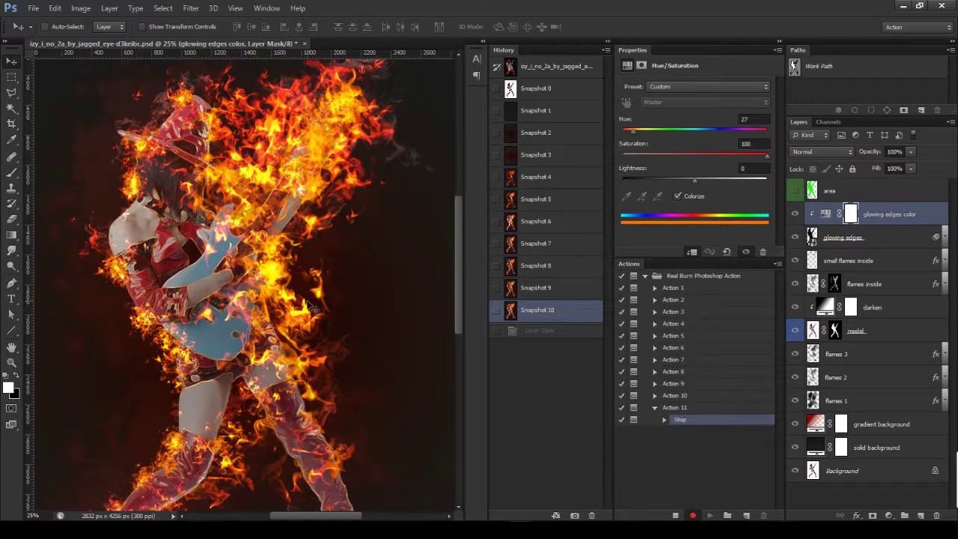
pyautogui.click(11, 172)
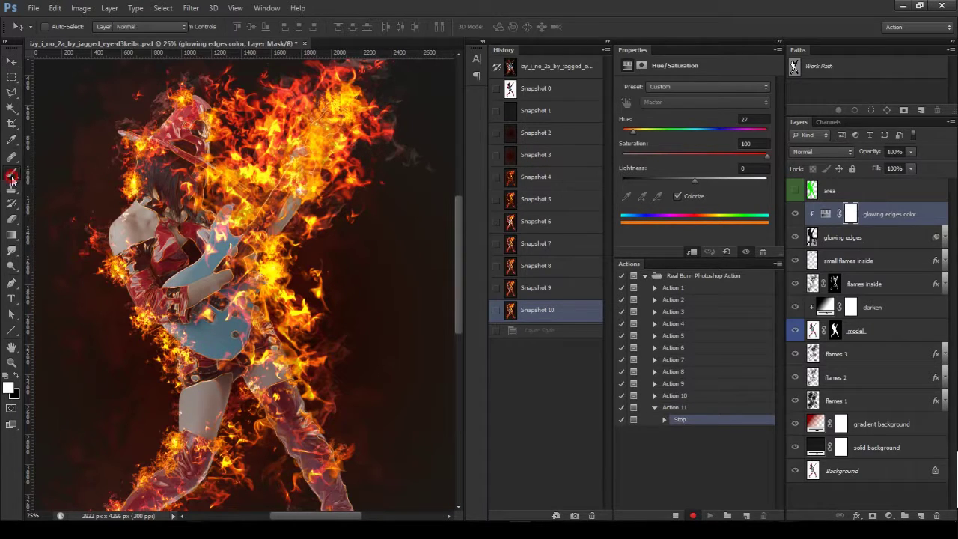
# Step: Choose the FM-FireParticles brush and target the glowing edges color layer
pyautogui.click(66, 175)
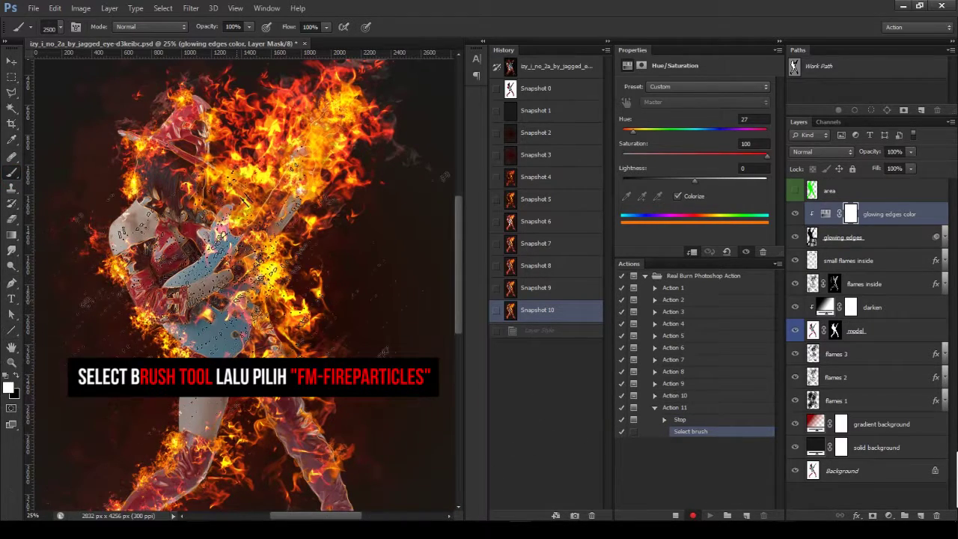
pyautogui.rightClick(247, 283)
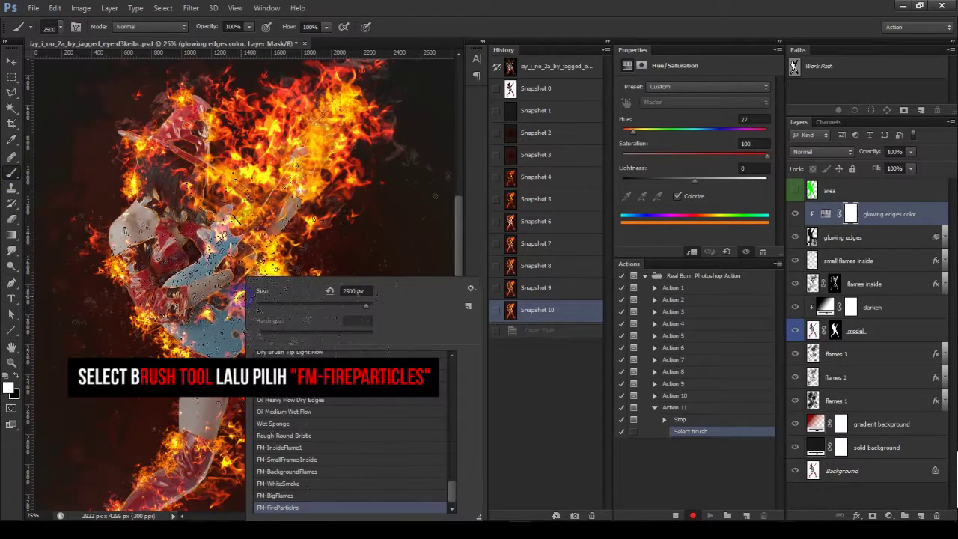
pyautogui.click(264, 508)
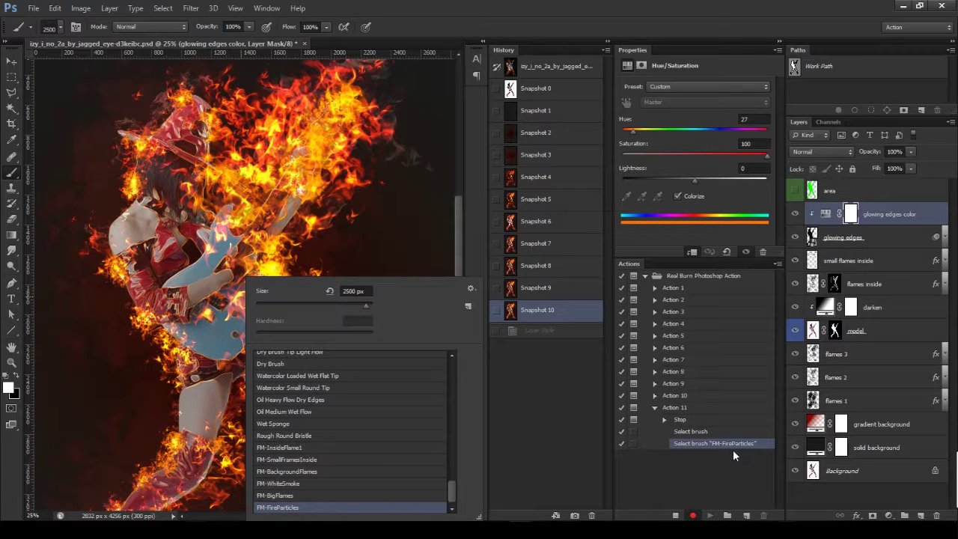
pyautogui.click(925, 500)
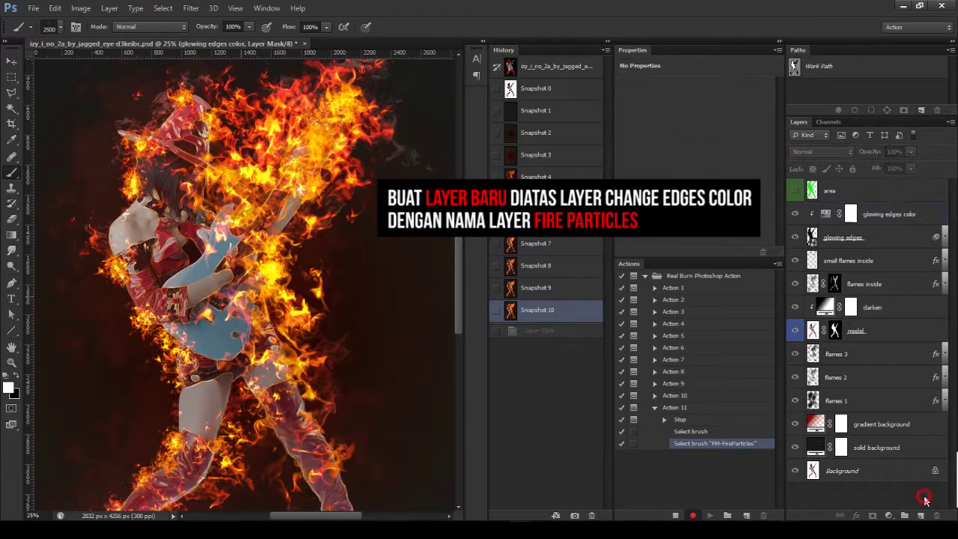
pyautogui.click(914, 217)
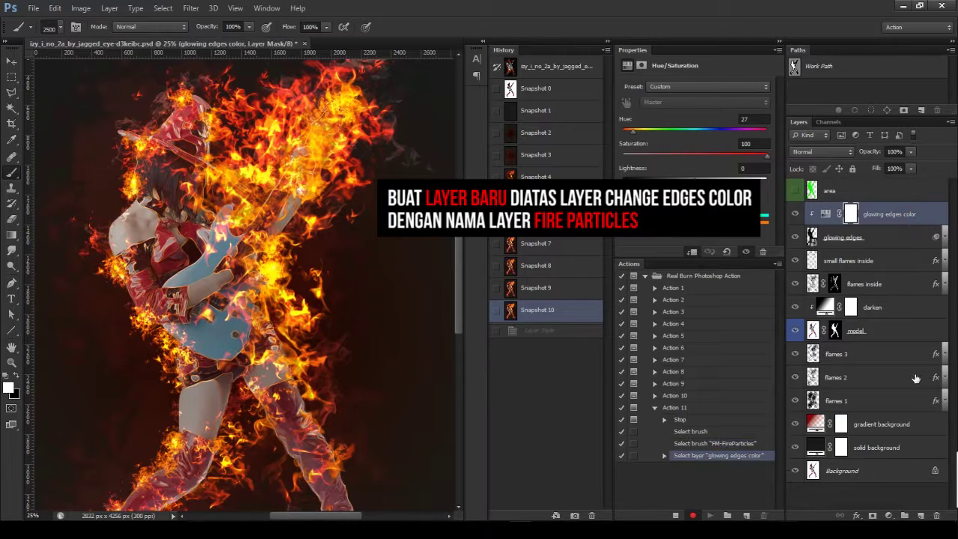
# Step: Add a new 'fire particles' layer and reset colours to default black and white
pyautogui.keyDown('alt'); pyautogui.click(919, 515); pyautogui.keyUp('alt')
pyautogui.write('fire particles')
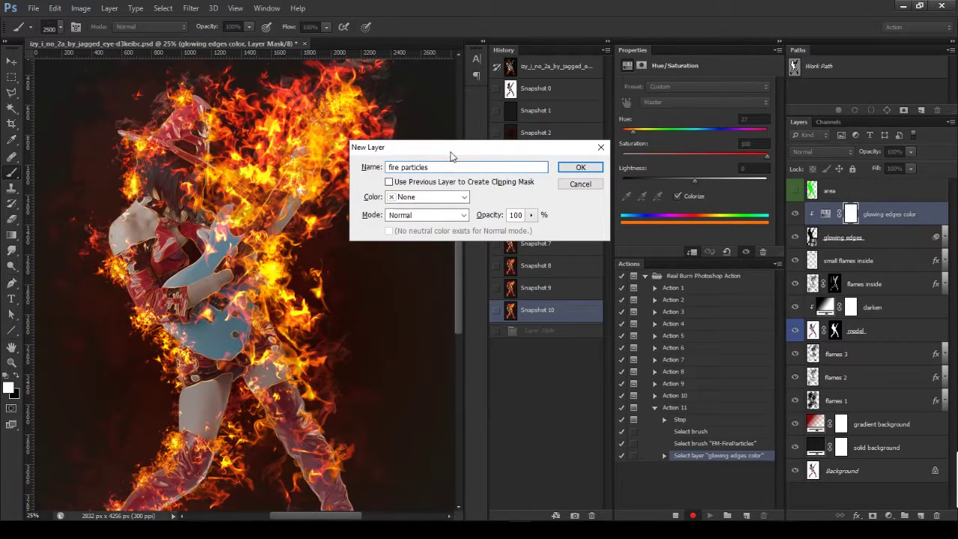
pyautogui.click(588, 168)
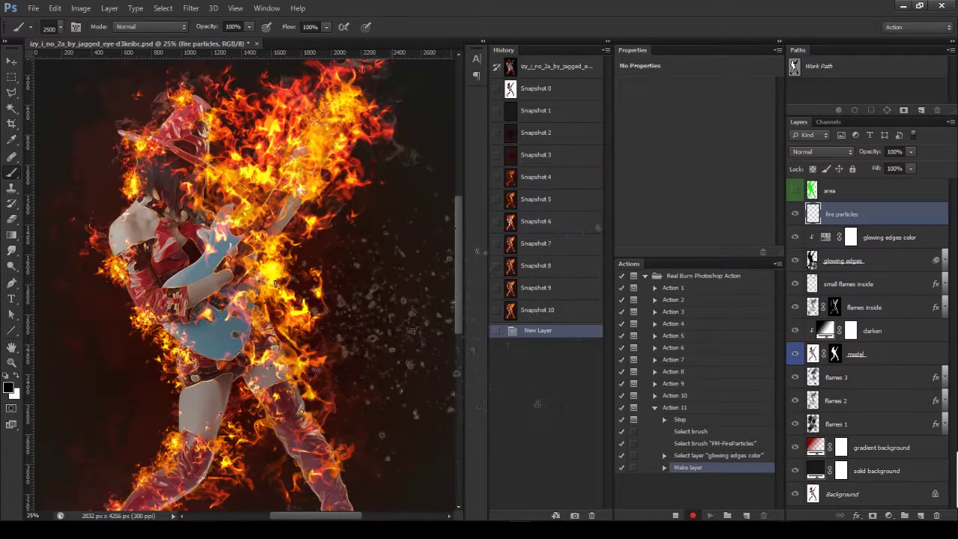
pyautogui.click(5, 375)
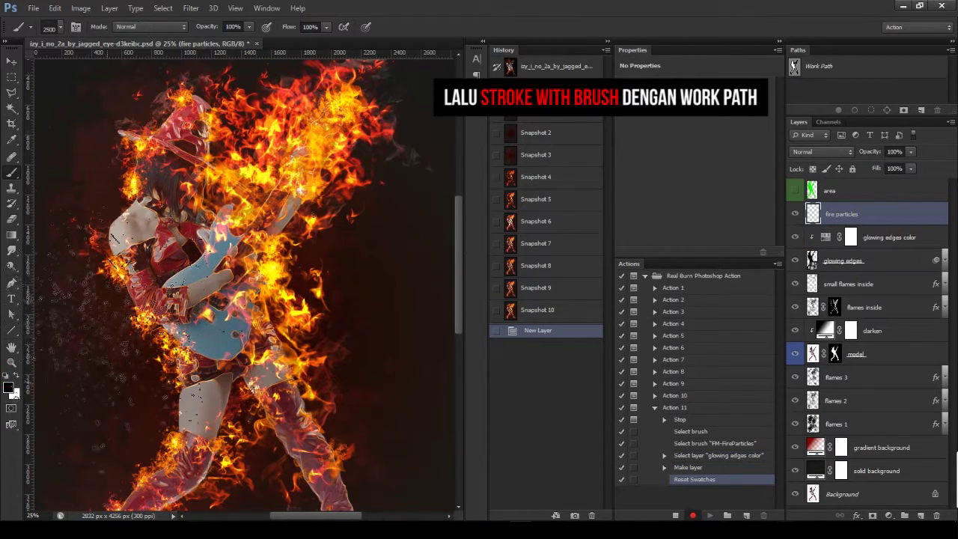
# Step: Stroke the work path with the fire-particles brush, then deselect the path
pyautogui.click(860, 90)
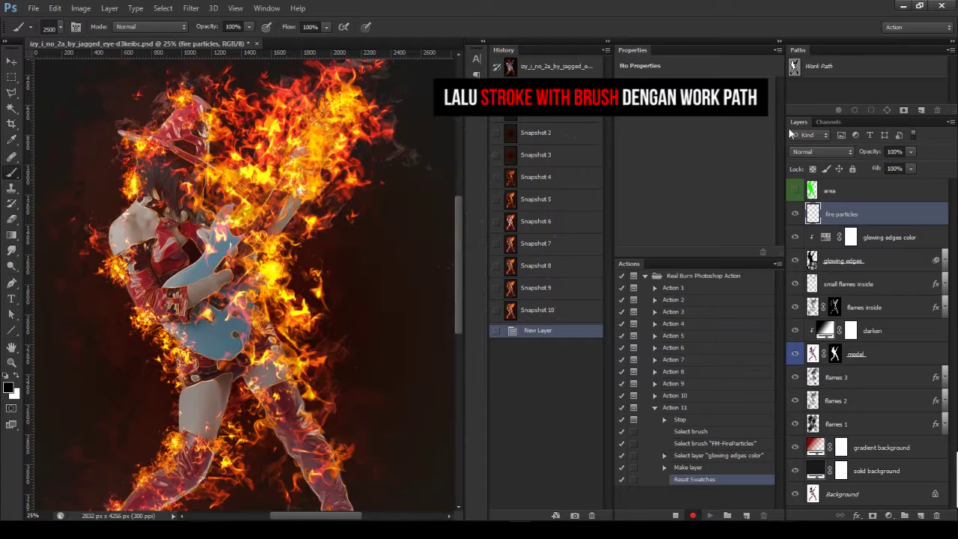
pyautogui.click(809, 70)
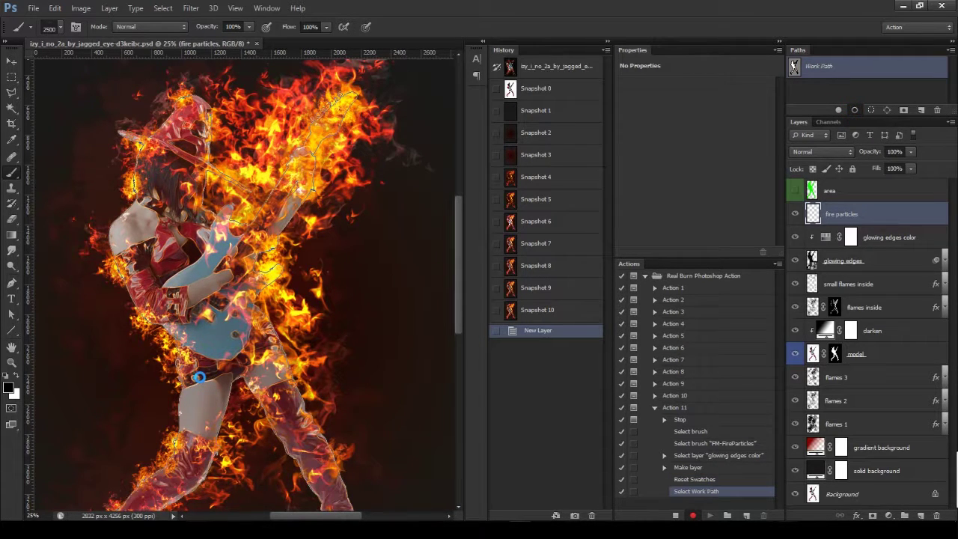
pyautogui.press('Return')
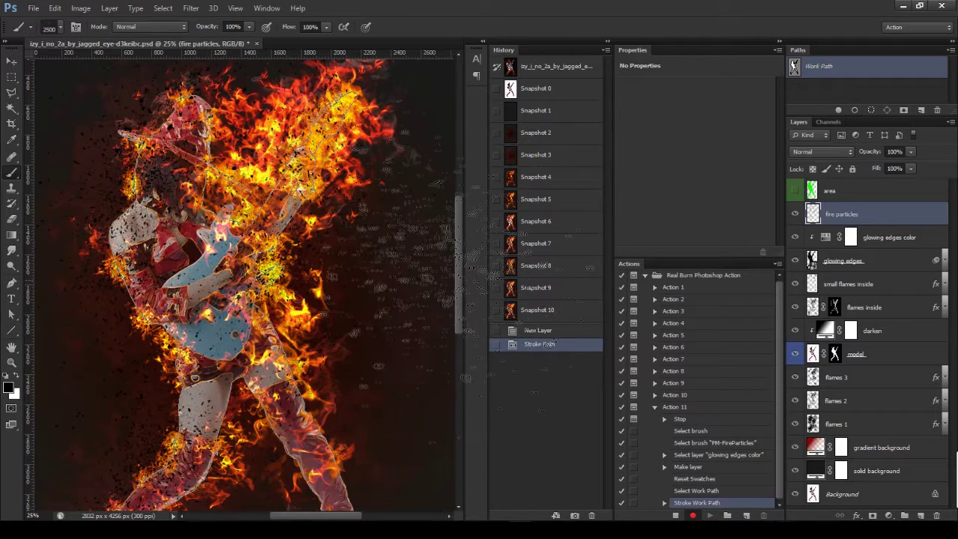
pyautogui.click(869, 97)
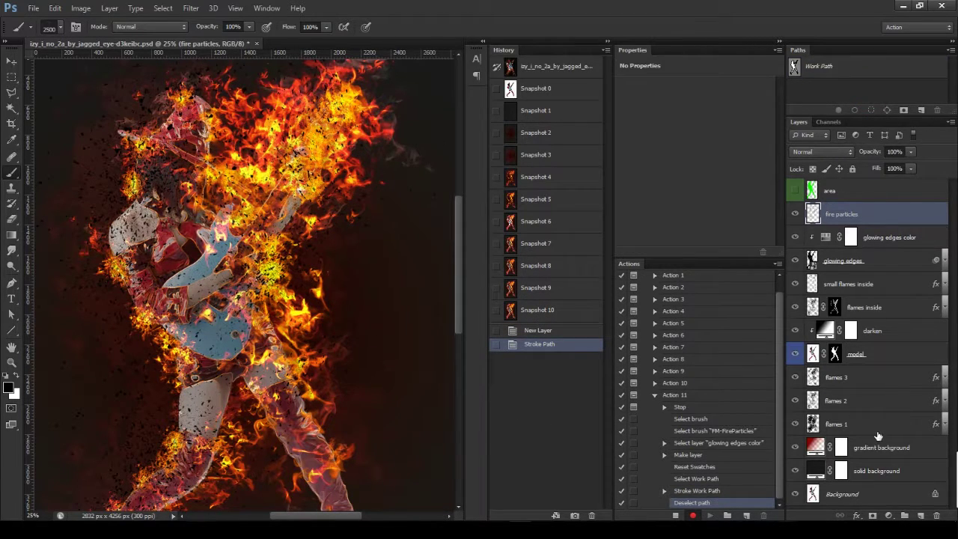
pyautogui.click(888, 516)
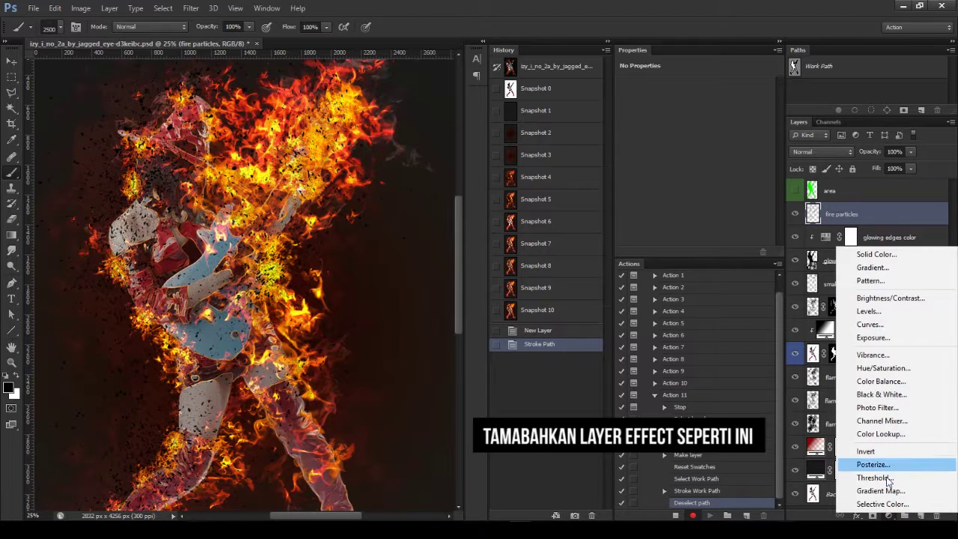
# Step: Give the fire particles layer a bc2c00 Color Overlay blended in Screen mode
pyautogui.click(796, 516)
pyautogui.click(858, 516)
pyautogui.click(877, 369)
pyautogui.click(567, 222)
pyautogui.click(778, 121)
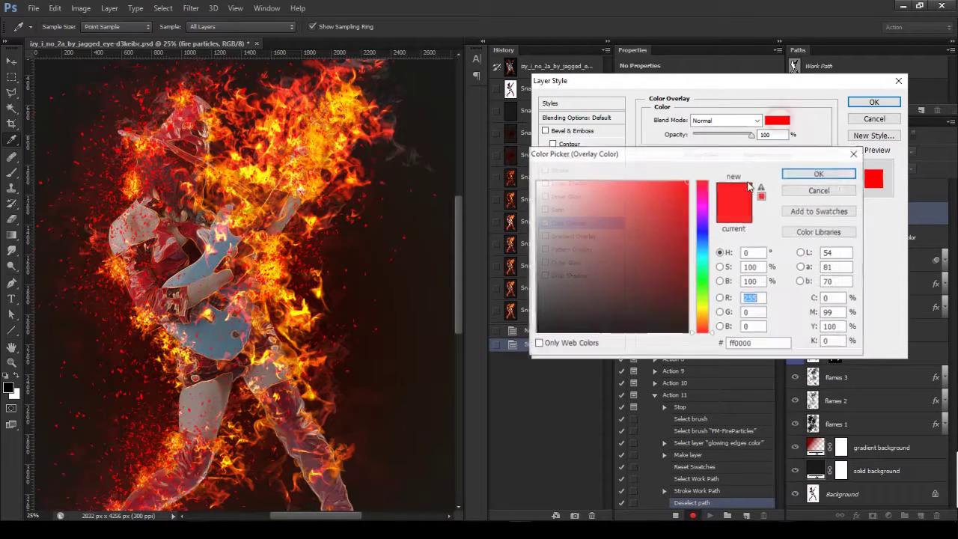
pyautogui.click(759, 344)
pyautogui.write('bc2c00')
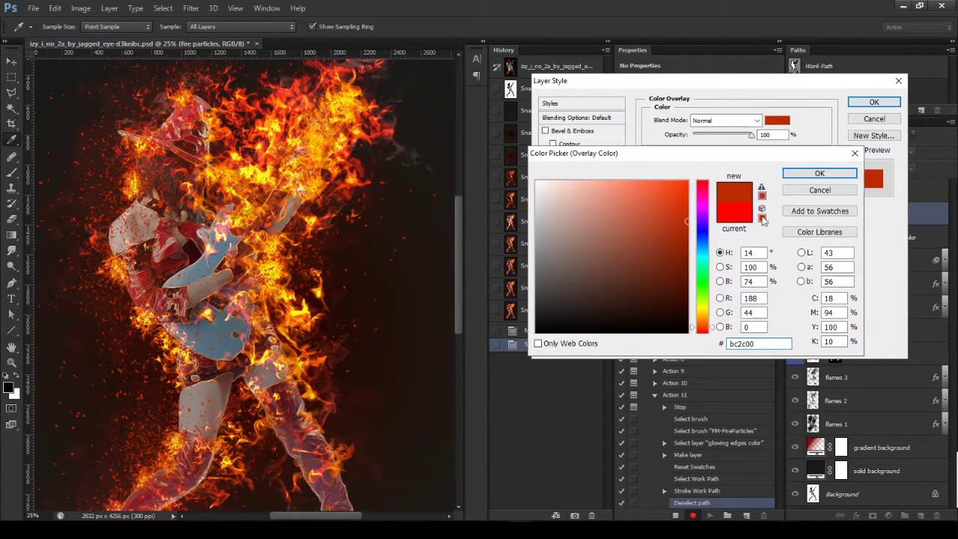
pyautogui.click(819, 172)
pyautogui.click(740, 120)
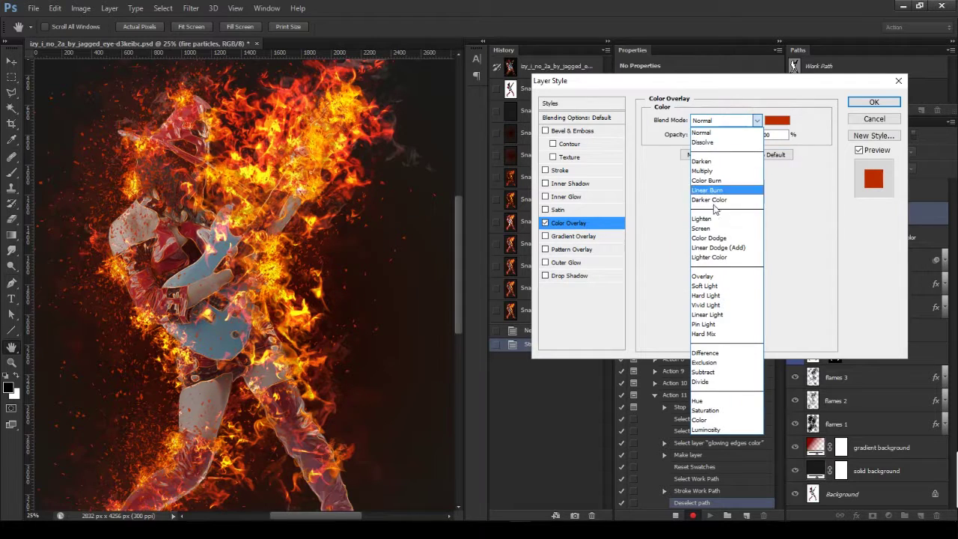
pyautogui.click(713, 228)
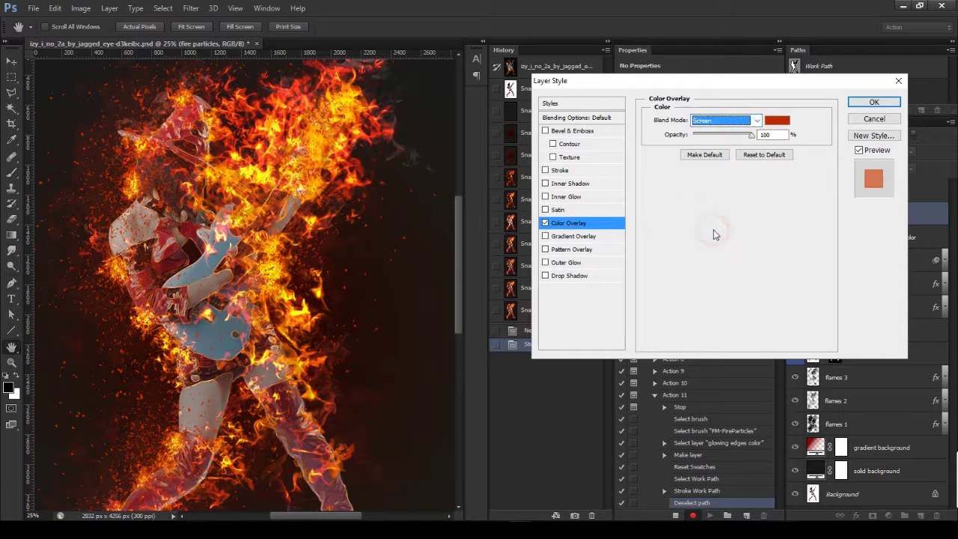
# Step: Add a white Vivid Light Inner Glow with size 0, range 30 and 65% opacity, and enable Outer Glow
pyautogui.click(566, 197)
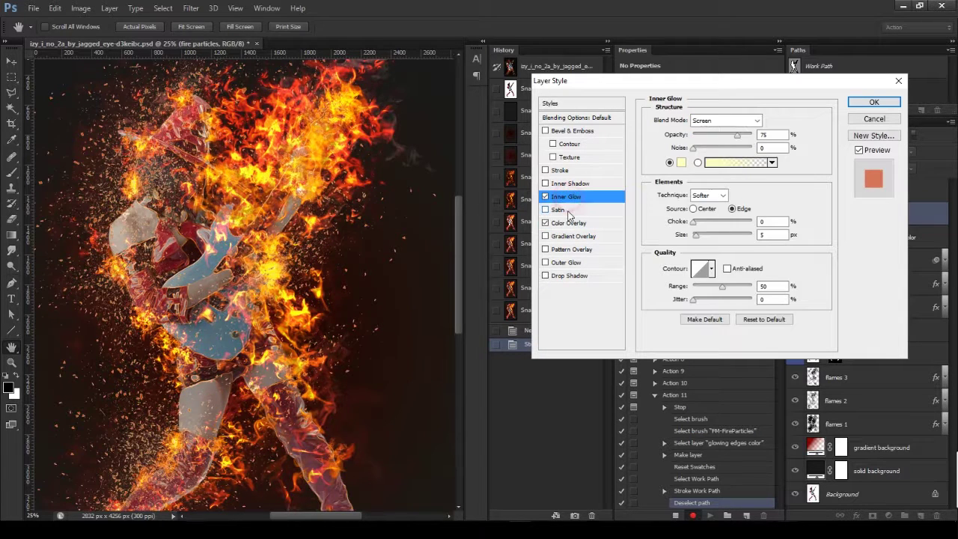
pyautogui.click(727, 122)
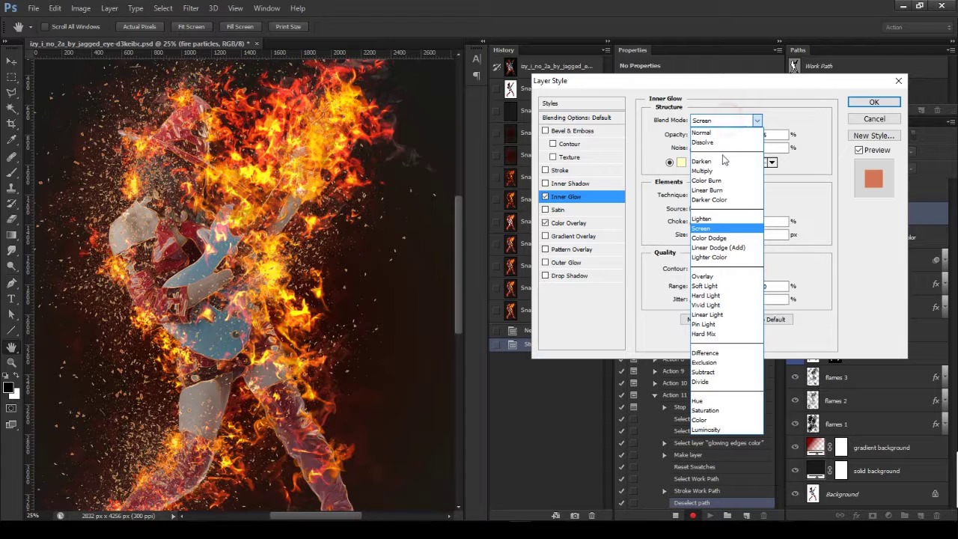
pyautogui.click(710, 305)
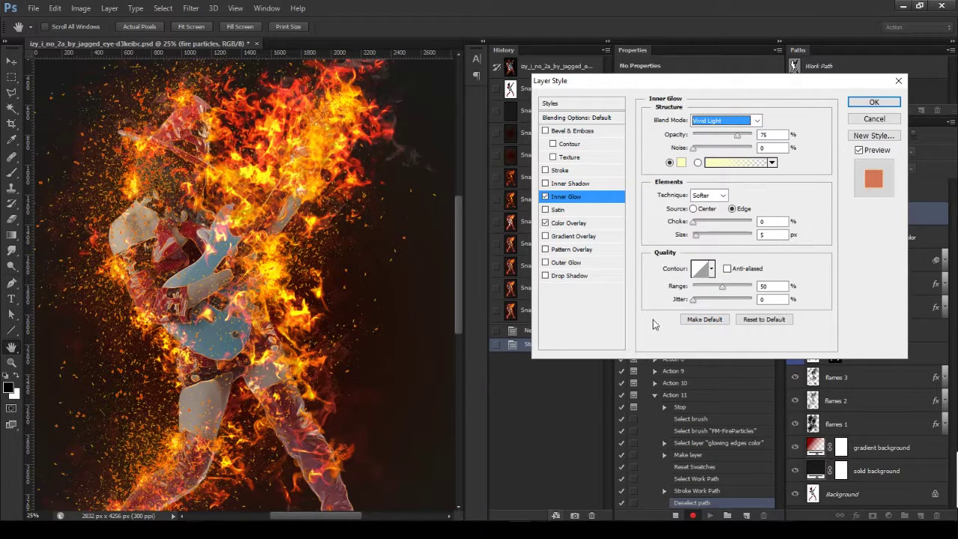
pyautogui.moveTo(696, 236); pyautogui.dragTo(688, 237)
pyautogui.doubleClick(781, 285)
pyautogui.write('30')
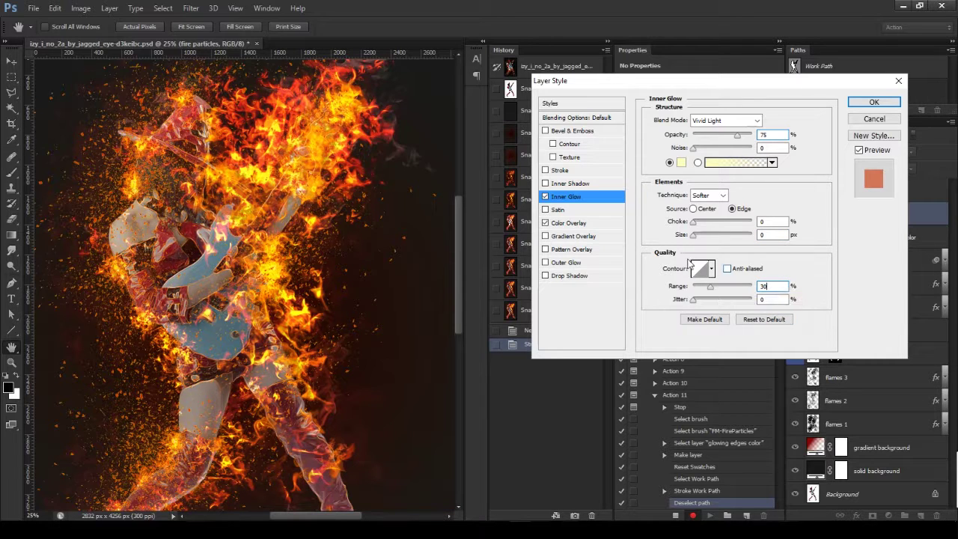
pyautogui.click(681, 162)
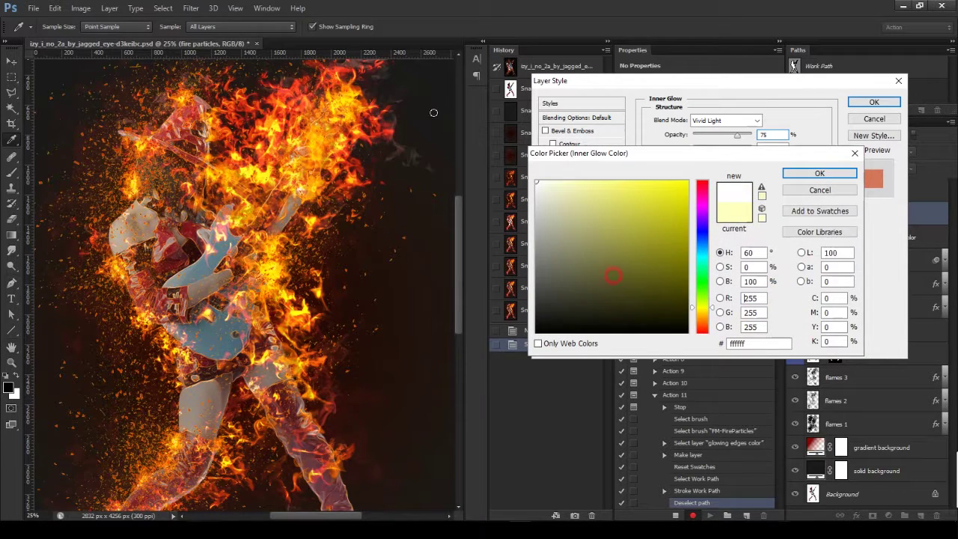
pyautogui.click(804, 173)
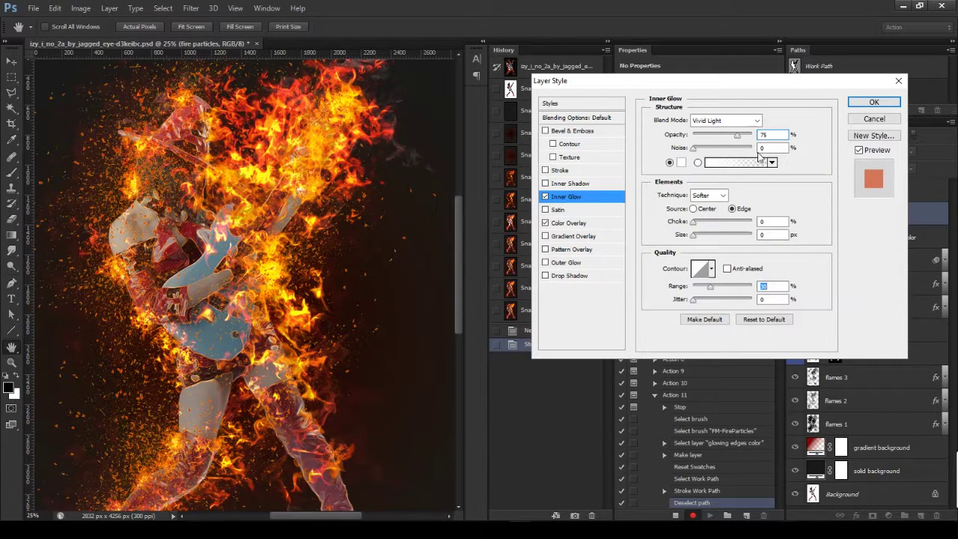
pyautogui.doubleClick(784, 135)
pyautogui.write('65')
pyautogui.click(576, 264)
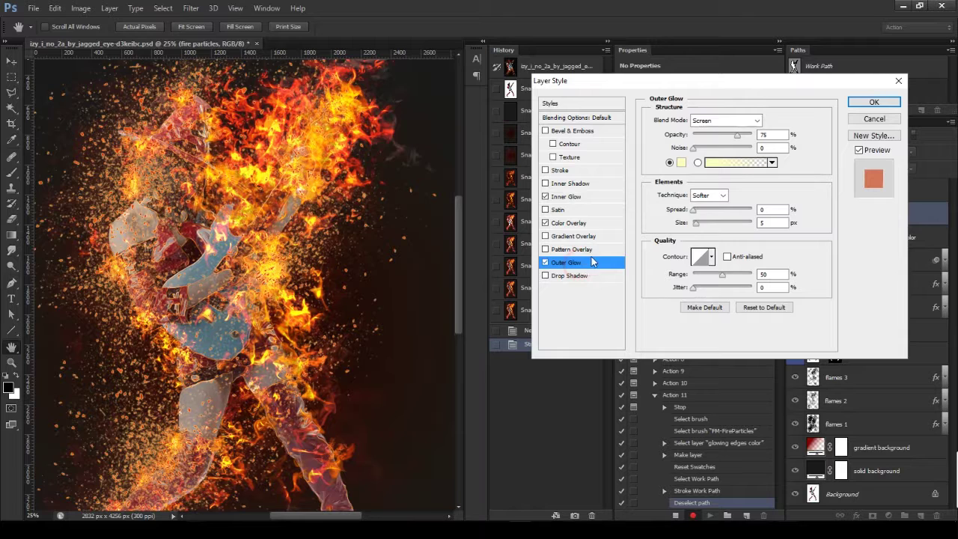
# Step: Set the Outer Glow to colour b93901, Lighten mode, 38% opacity, with size raised to 54 px
pyautogui.click(737, 136)
pyautogui.click(680, 162)
pyautogui.doubleClick(755, 344)
pyautogui.write('b93901')
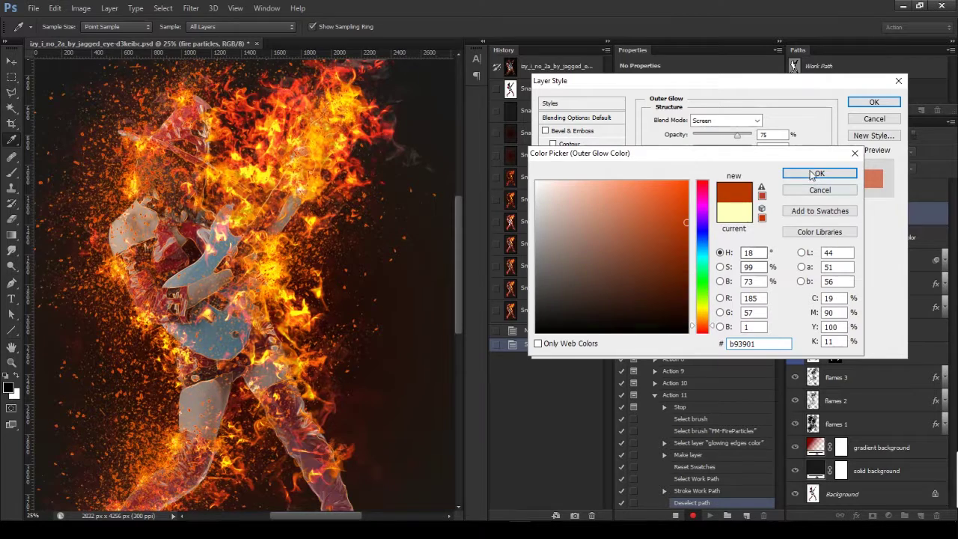
pyautogui.click(817, 174)
pyautogui.click(722, 120)
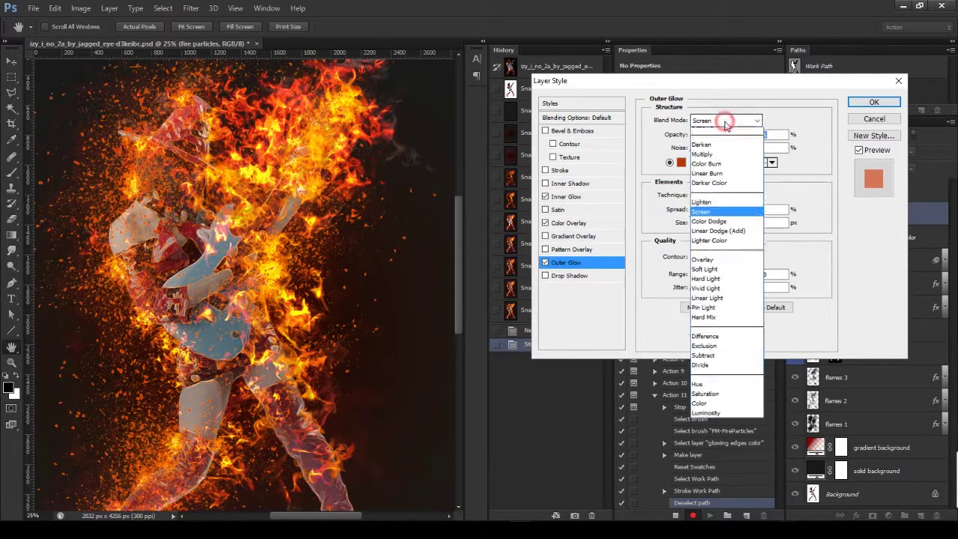
pyautogui.click(703, 219)
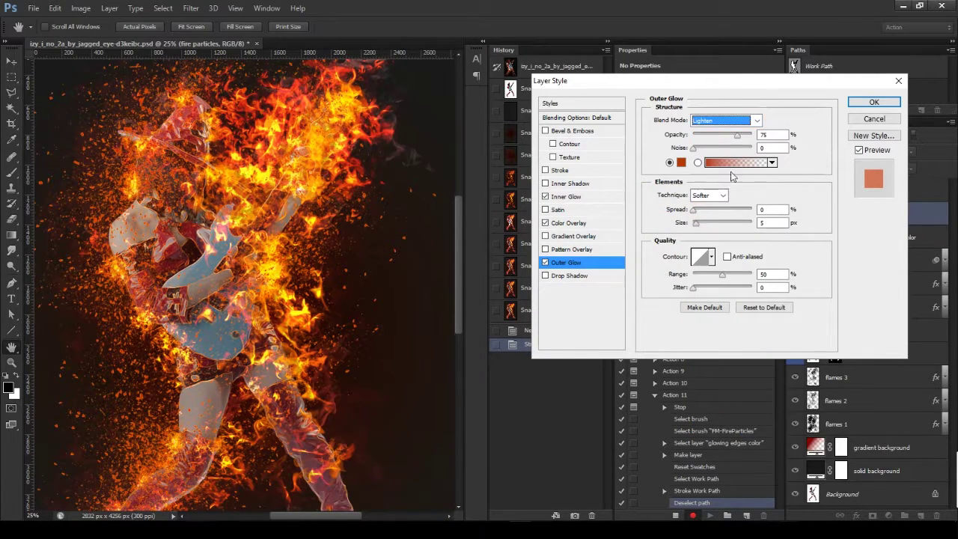
pyautogui.doubleClick(771, 135)
pyautogui.write('38')
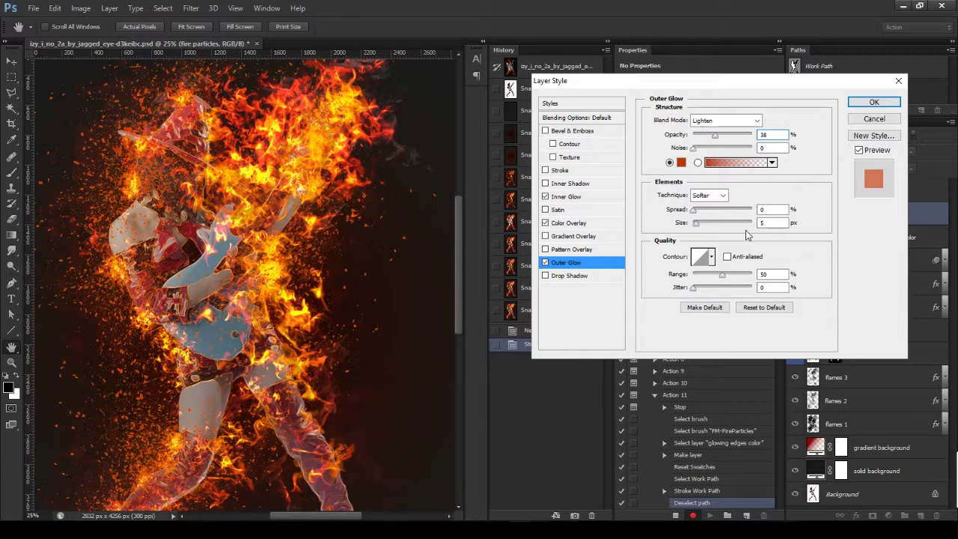
pyautogui.moveTo(699, 227); pyautogui.dragTo(686, 227)
# Step: Set the Inner Glow source to Center, keeping it white and the overlay red
pyautogui.click(568, 197)
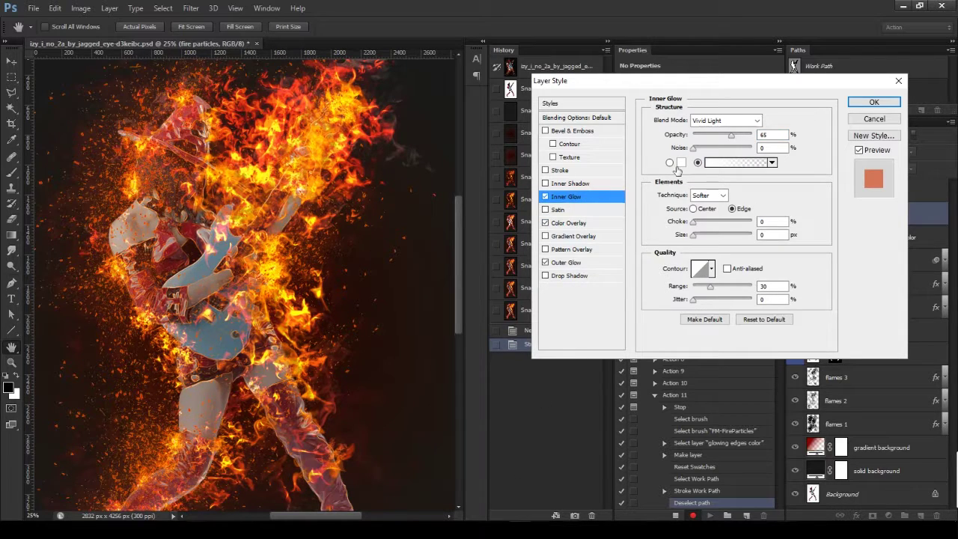
pyautogui.click(587, 223)
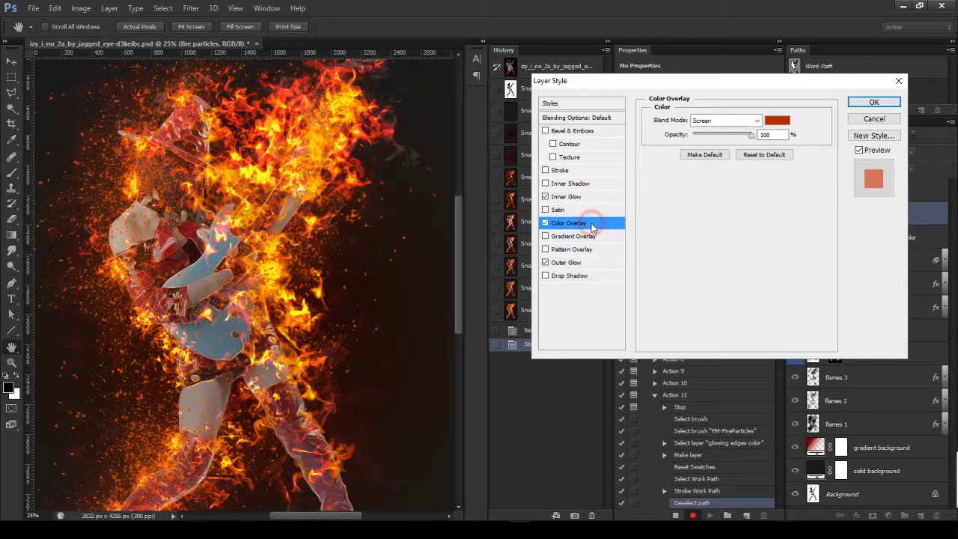
pyautogui.click(589, 198)
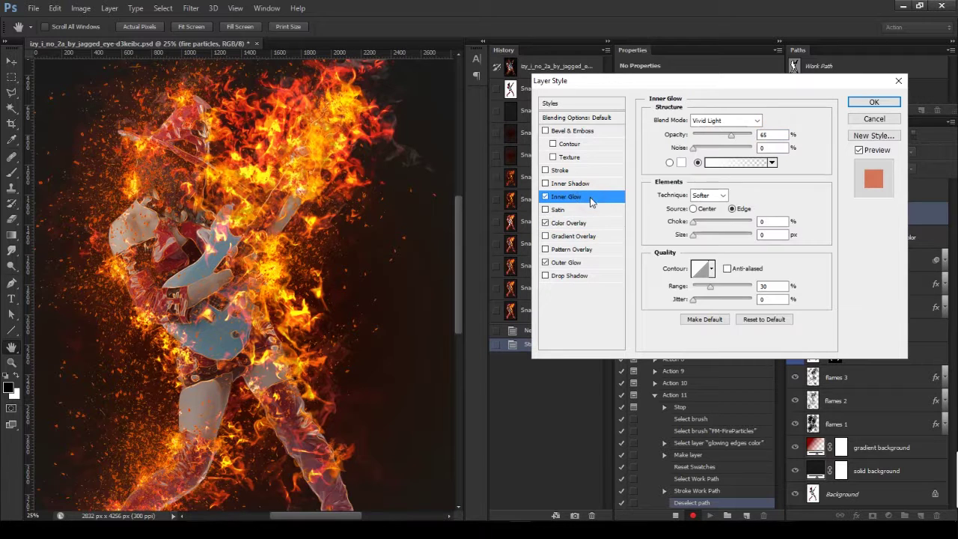
pyautogui.click(694, 209)
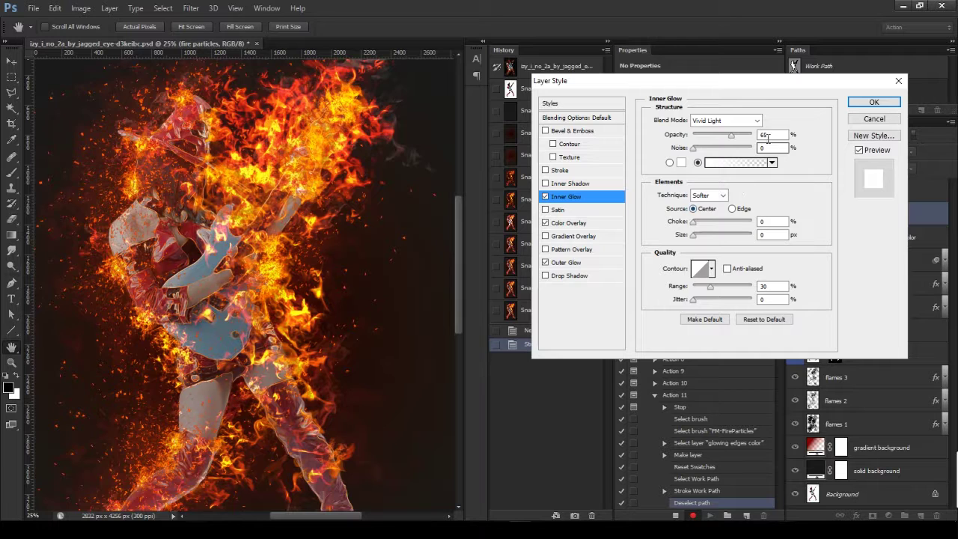
pyautogui.click(681, 162)
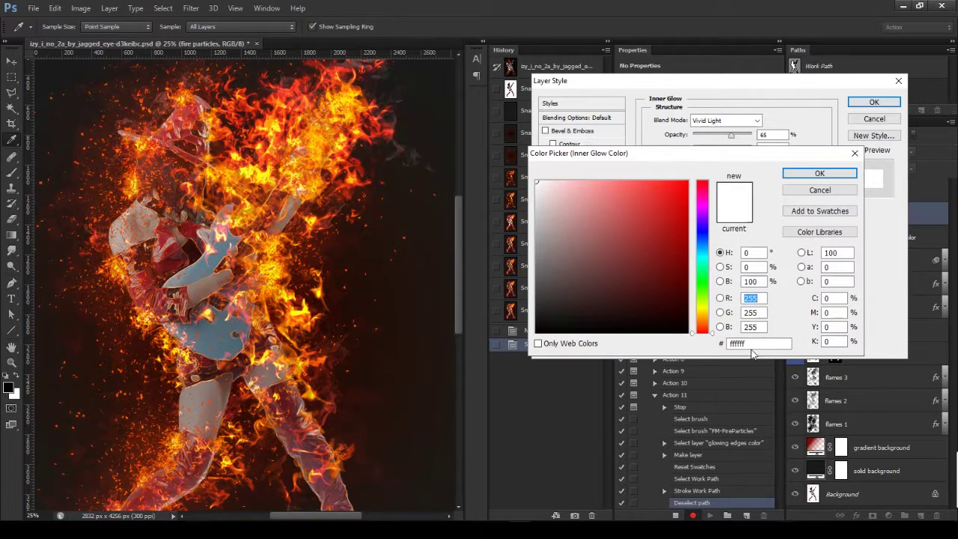
pyautogui.click(817, 173)
pyautogui.click(771, 234)
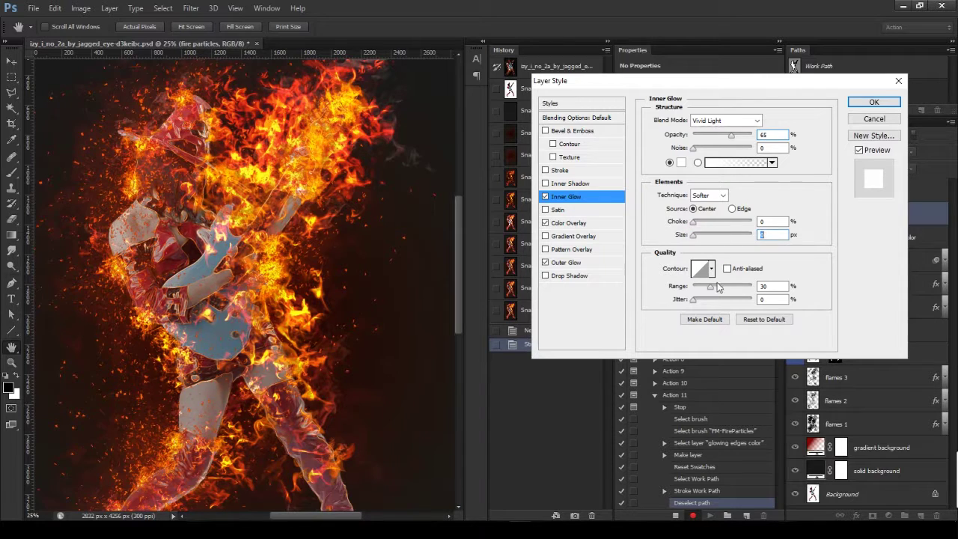
pyautogui.click(591, 223)
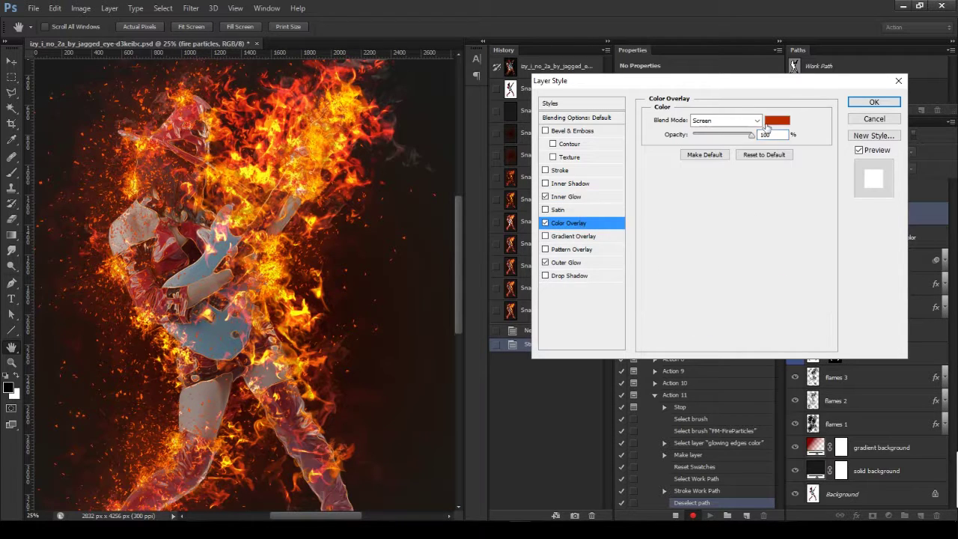
pyautogui.click(775, 120)
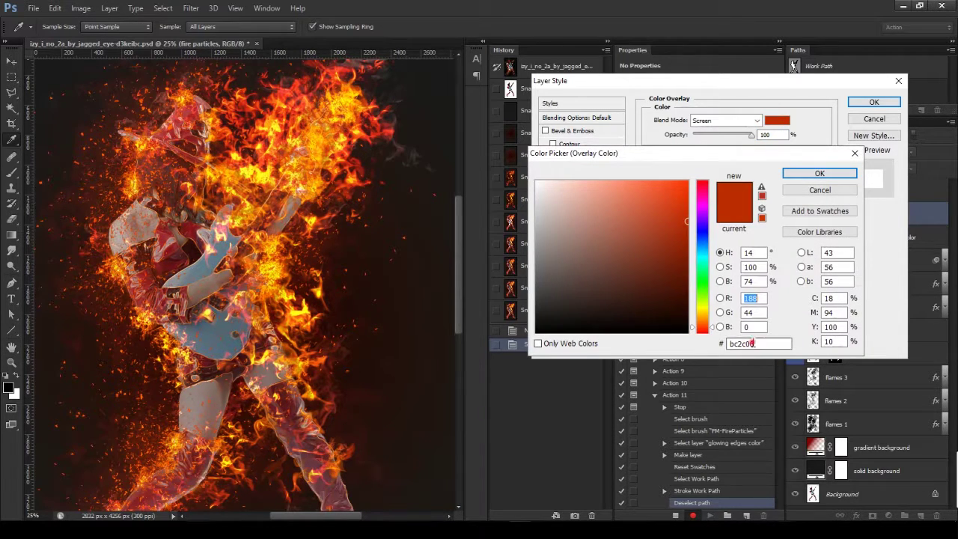
pyautogui.click(817, 173)
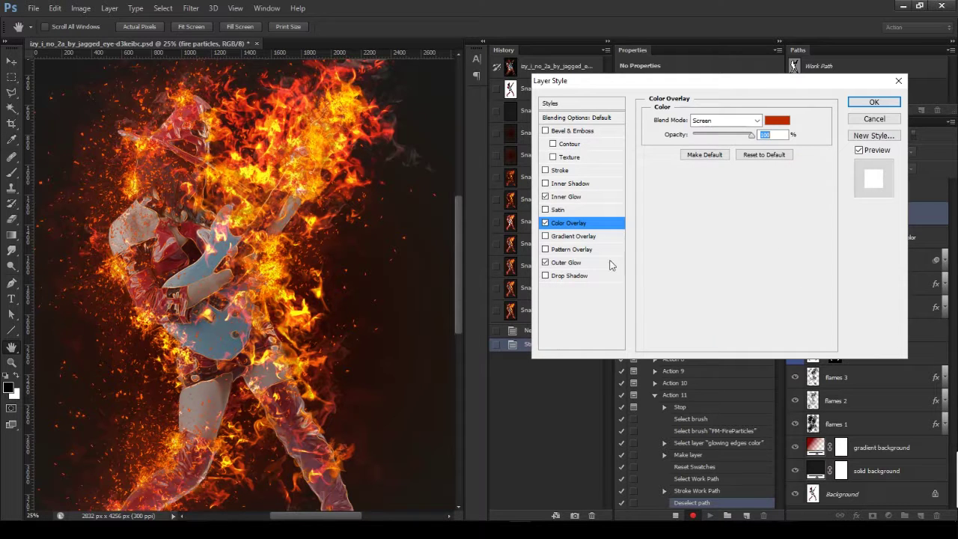
# Step: Set the Outer Glow to 40% opacity and size 55, then apply the layer style
pyautogui.click(572, 264)
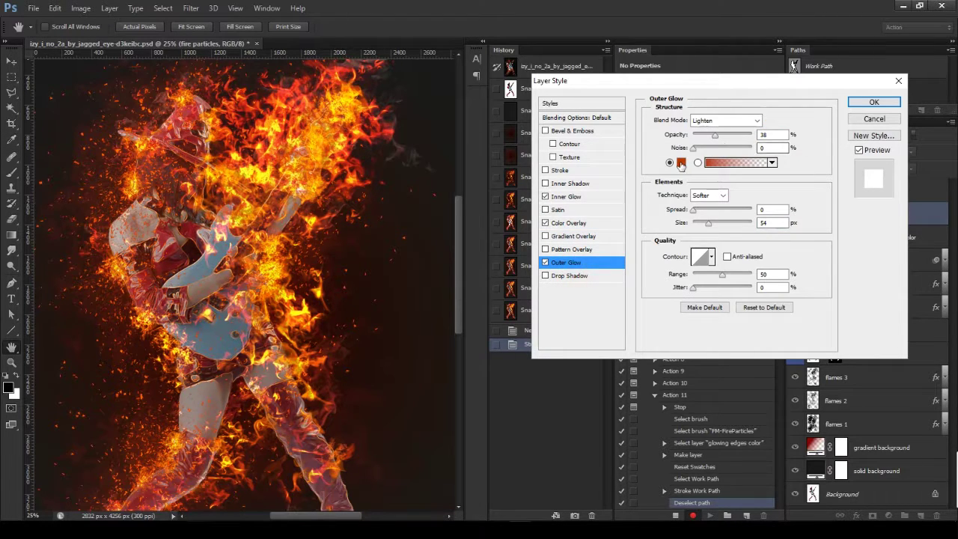
pyautogui.click(681, 165)
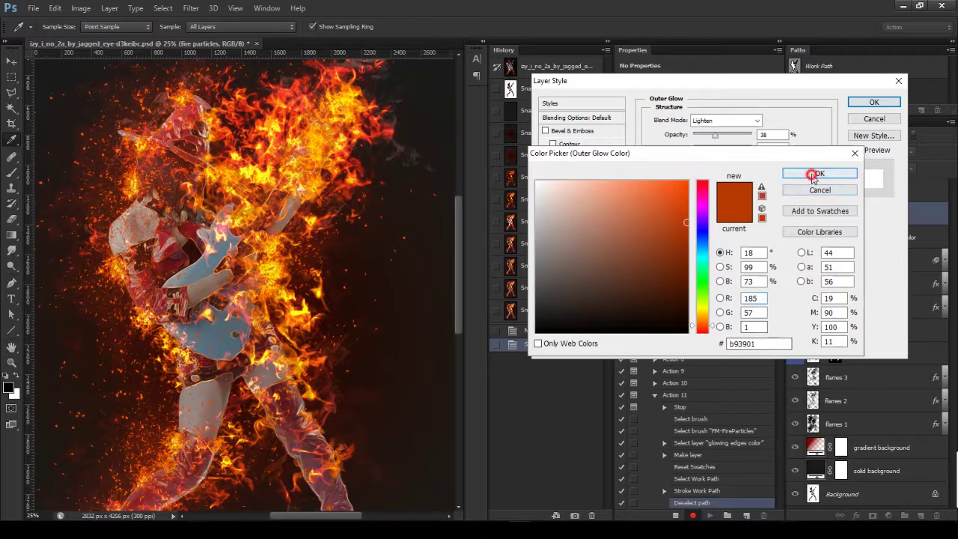
pyautogui.click(812, 180)
pyautogui.write('40')
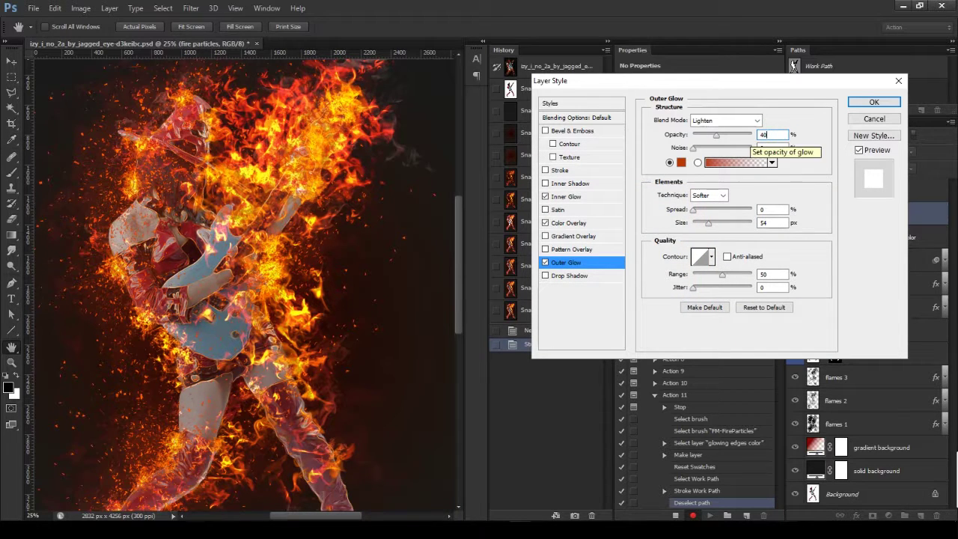
pyautogui.click(754, 120)
pyautogui.click(754, 120)
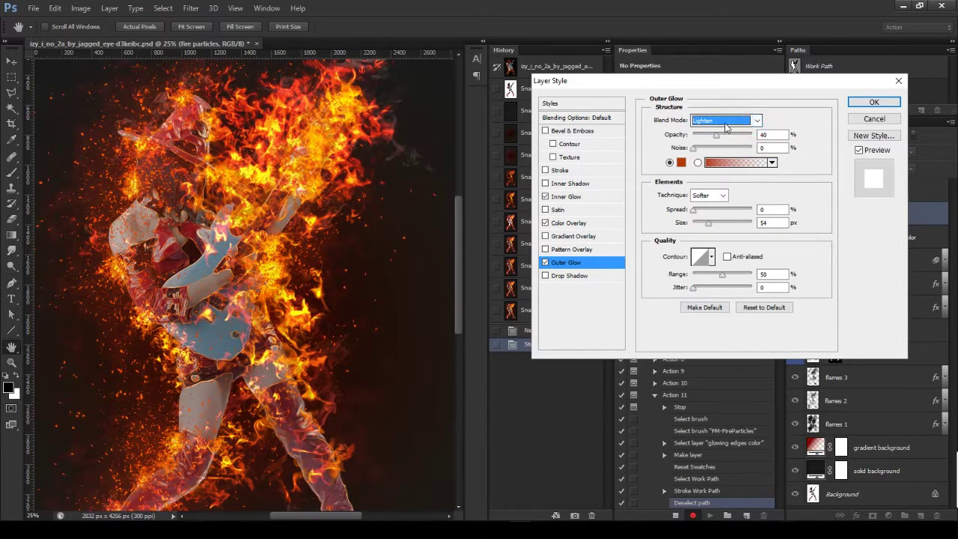
pyautogui.click(763, 274)
pyautogui.doubleClick(771, 222)
pyautogui.write('55')
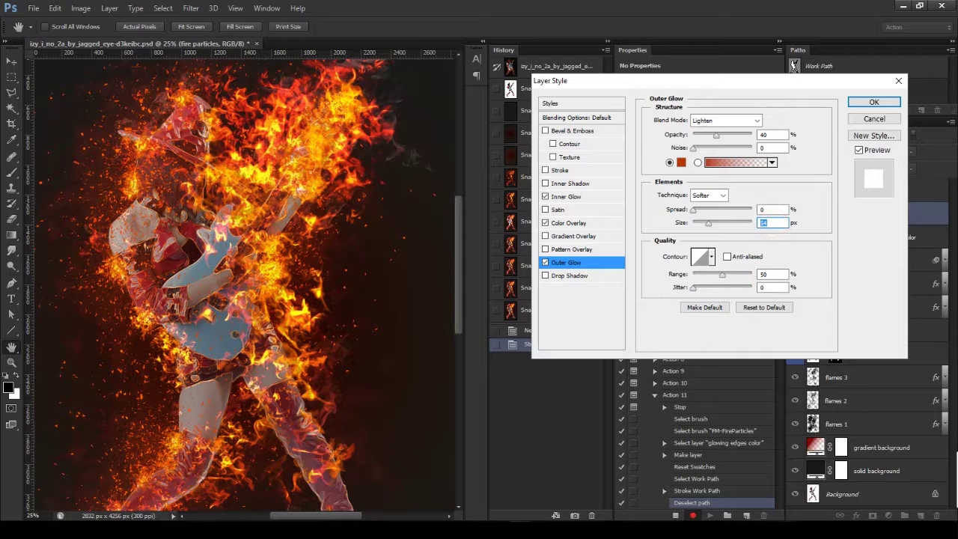
pyautogui.click(873, 101)
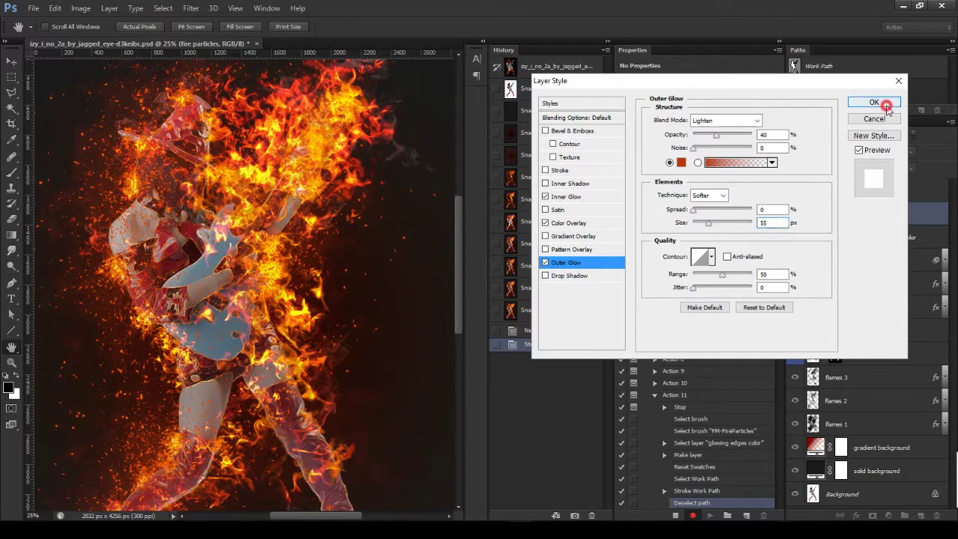
pyautogui.click(55, 8)
pyautogui.moveTo(66, 321)
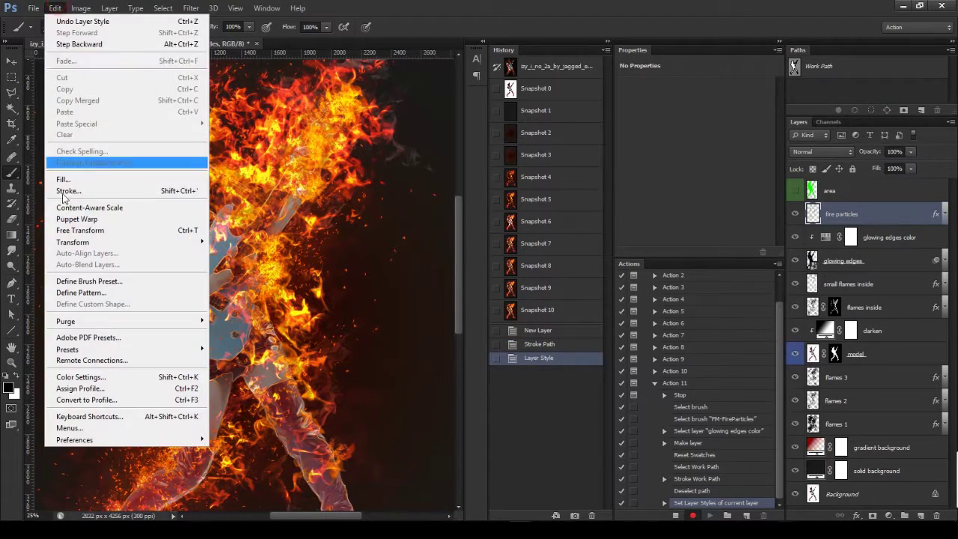
# Step: Purge history, stop recording Action 11, and test-play it from Snapshot 10
pyautogui.click(253, 347)
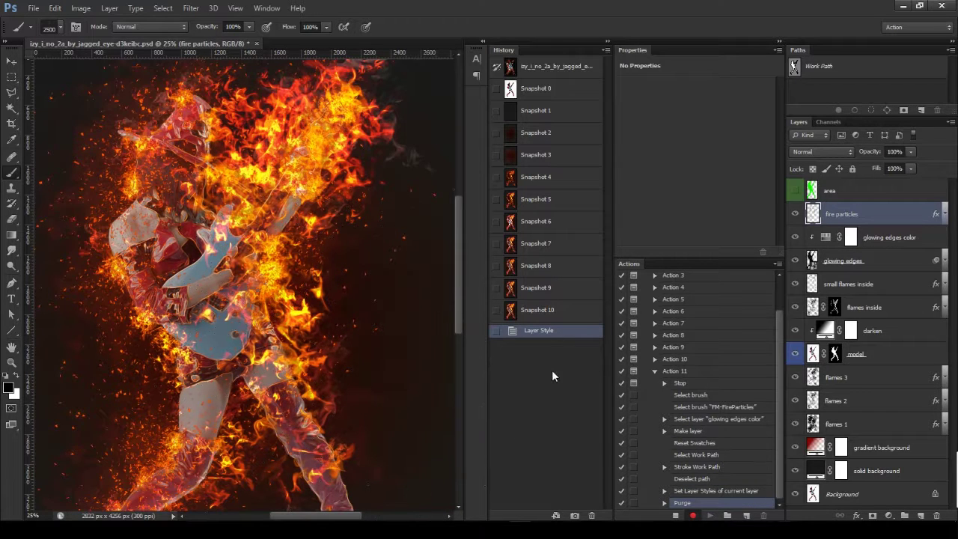
pyautogui.click(676, 515)
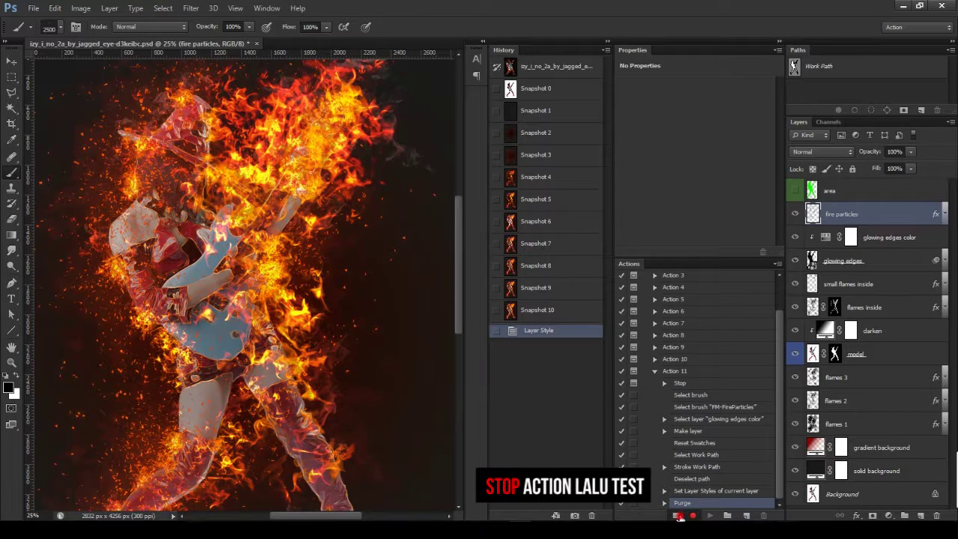
pyautogui.click(654, 371)
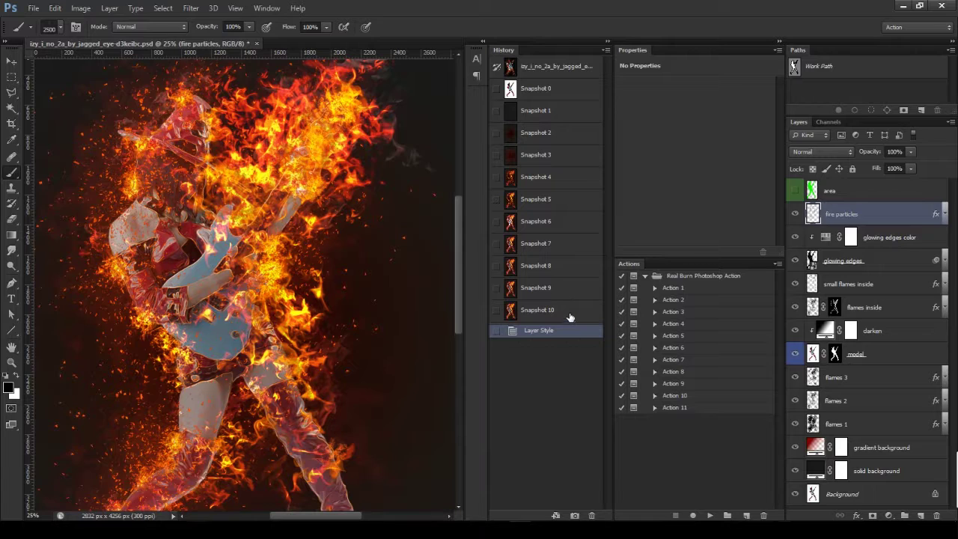
pyautogui.click(571, 314)
pyautogui.click(691, 408)
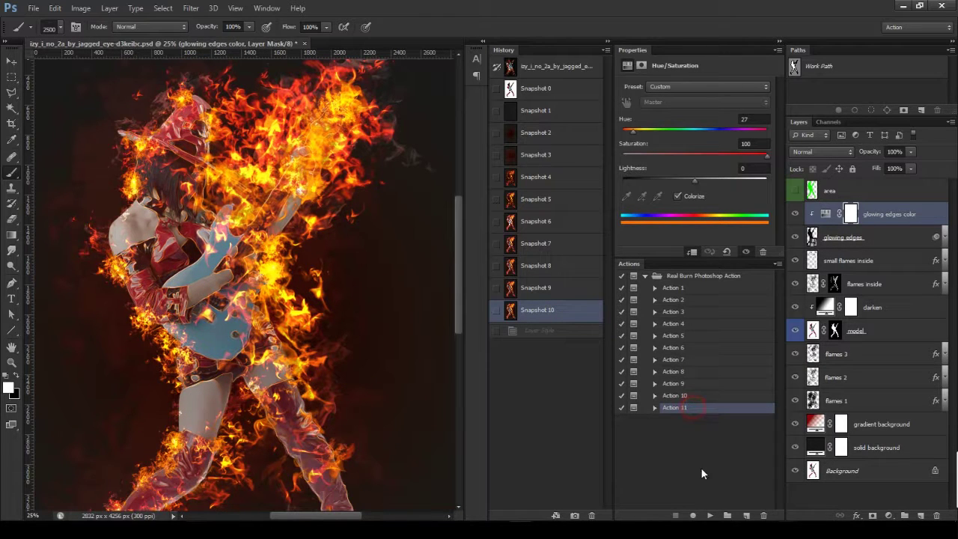
pyautogui.click(710, 515)
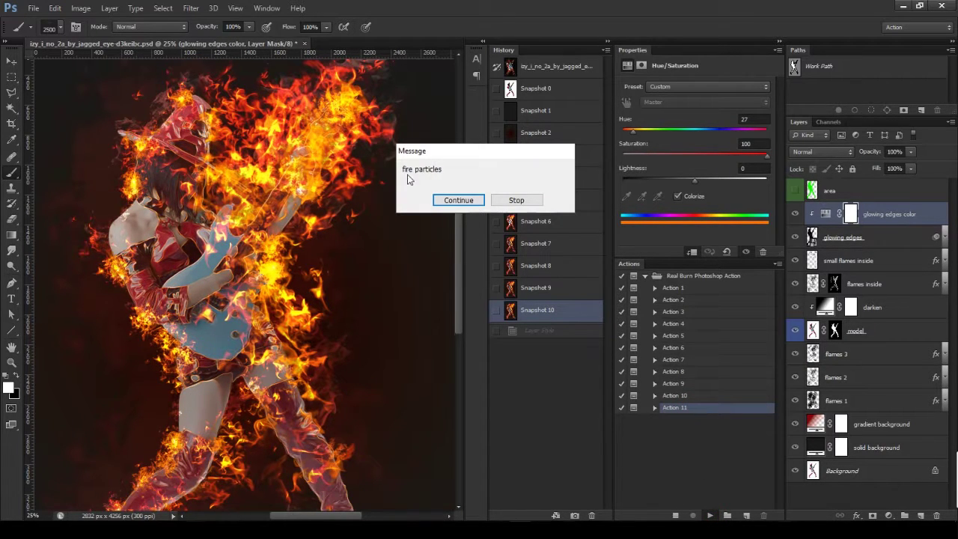
pyautogui.click(460, 199)
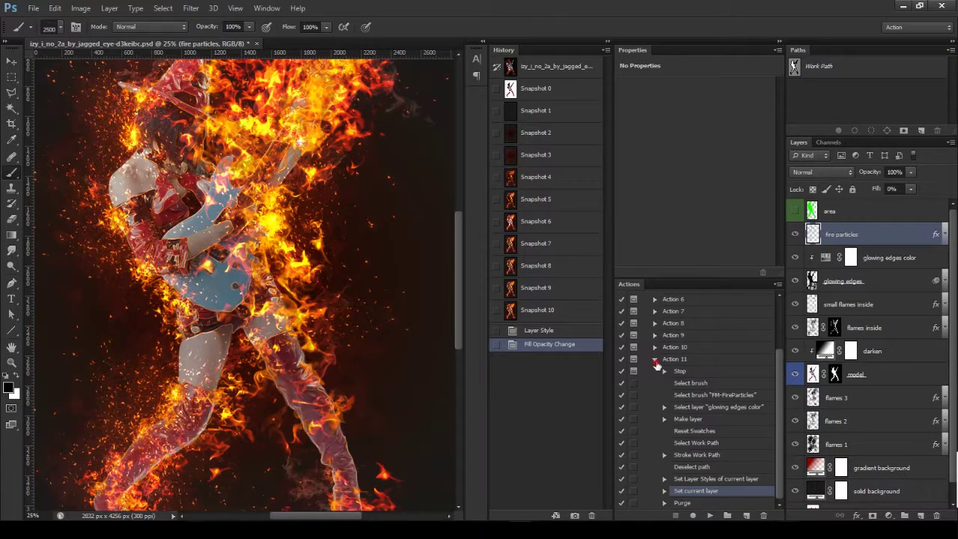
# Step: Revert to Snapshot 10 and replay Action 11 a second time
pyautogui.click(656, 361)
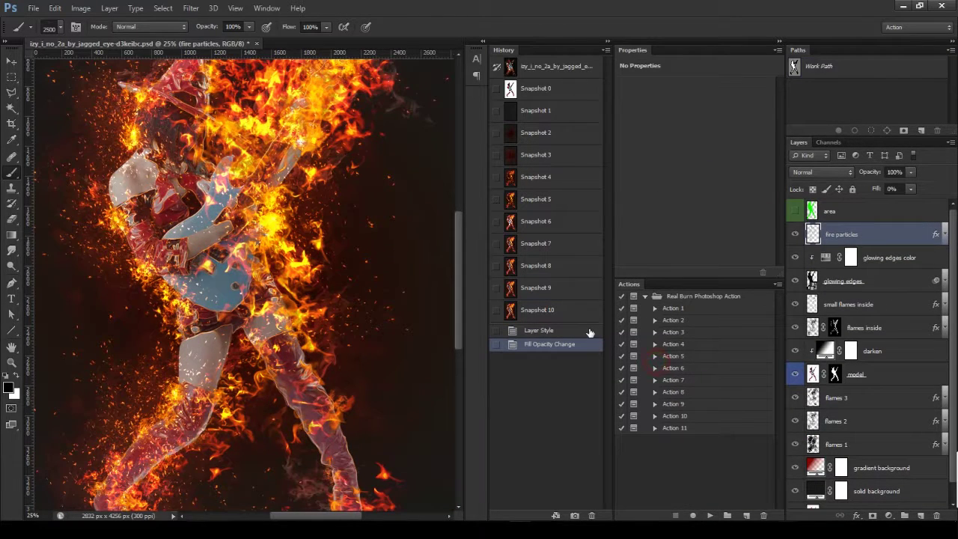
pyautogui.click(576, 314)
pyautogui.click(675, 428)
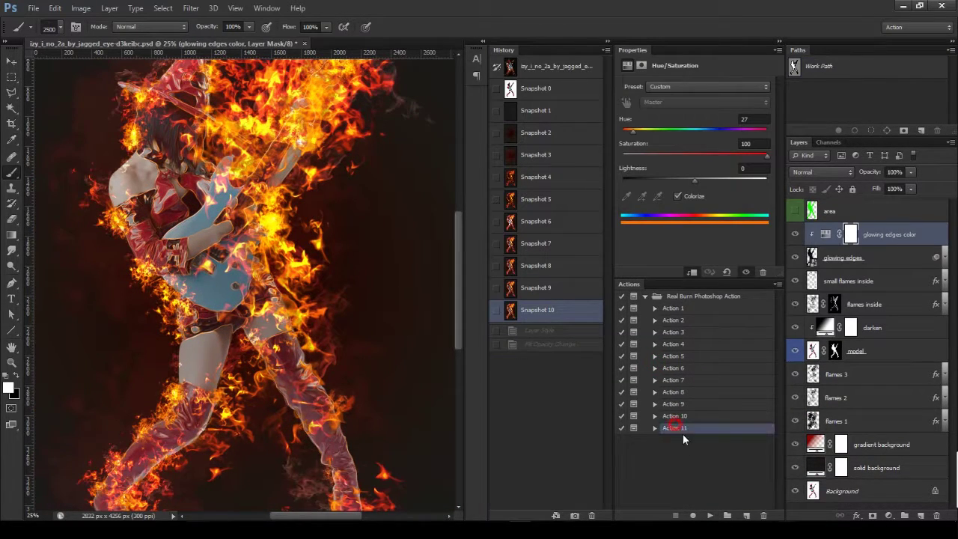
pyautogui.click(708, 515)
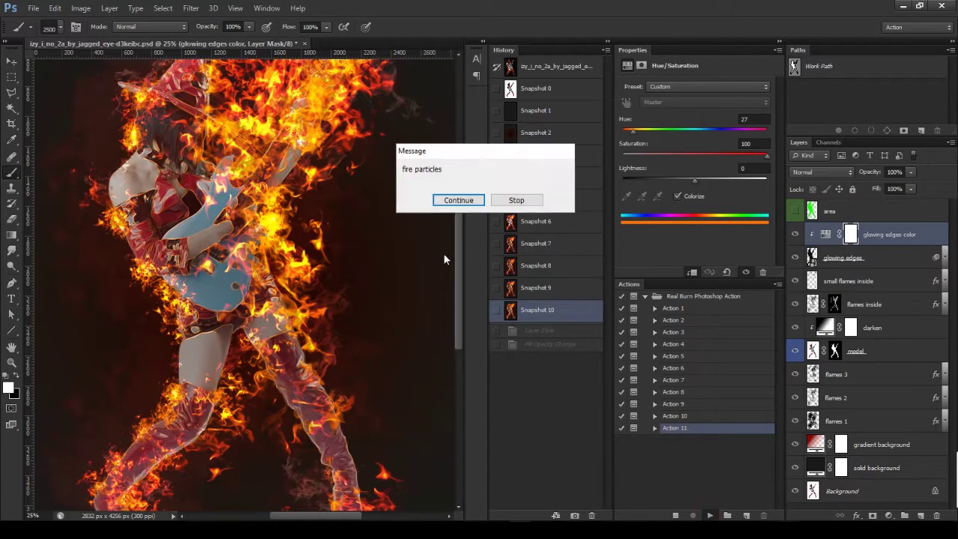
pyautogui.click(453, 201)
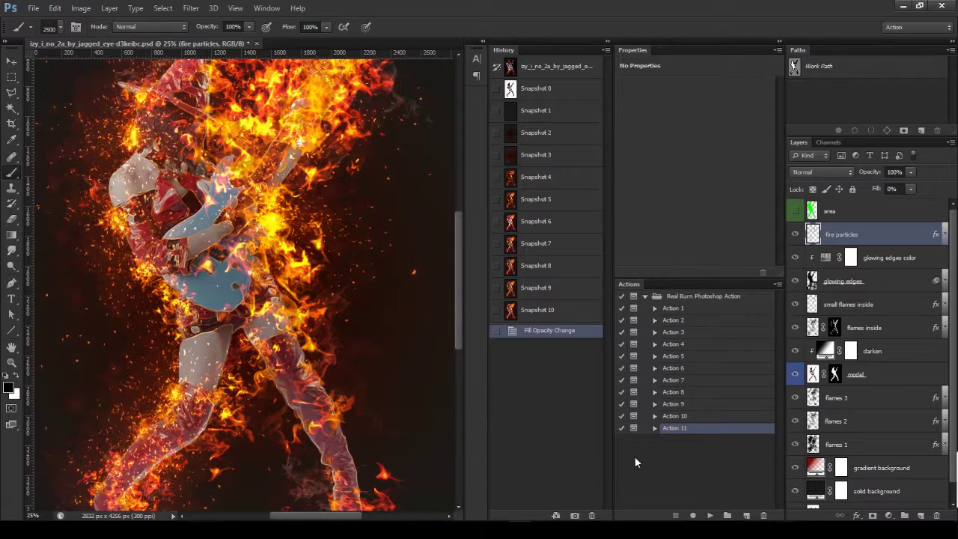
# Step: Save the result as Snapshot 11 and compare it against Snapshot 10
pyautogui.click(574, 515)
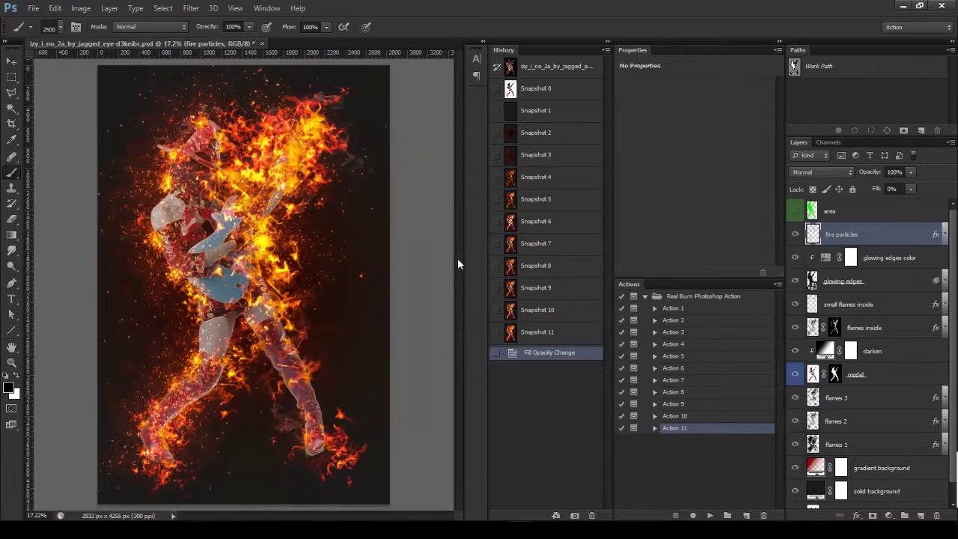
pyautogui.click(544, 329)
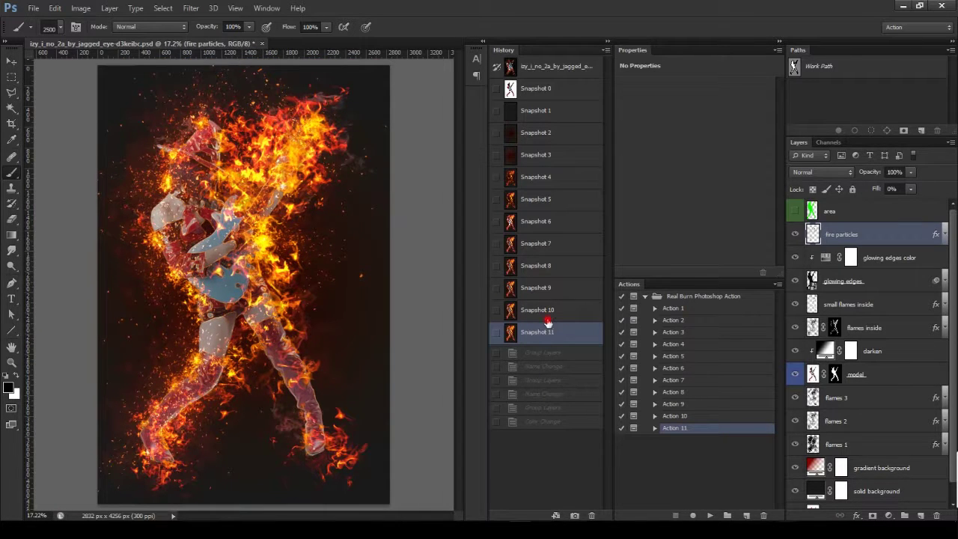
pyautogui.click(546, 318)
pyautogui.click(550, 333)
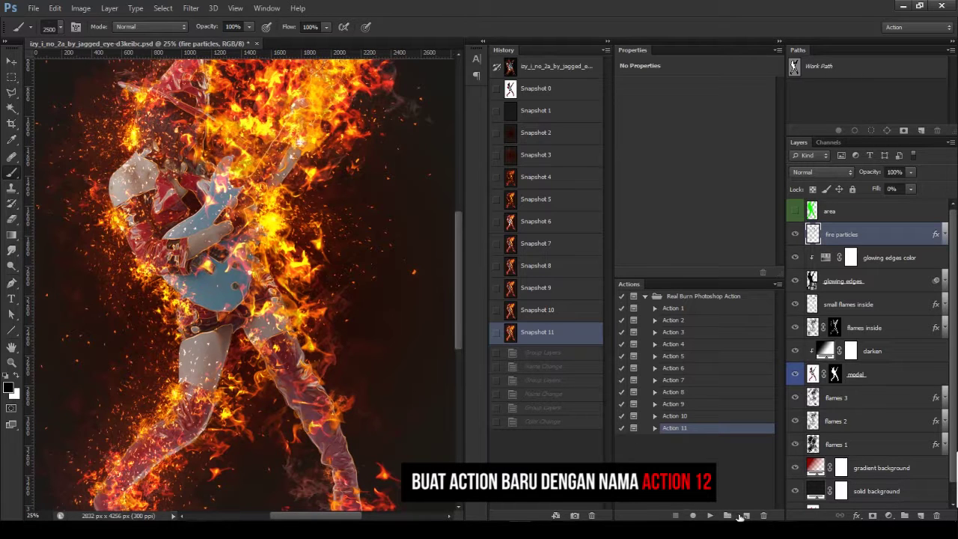
# Step: Start recording Action 12 and insert a stop with the message 'grouping'
pyautogui.click(745, 515)
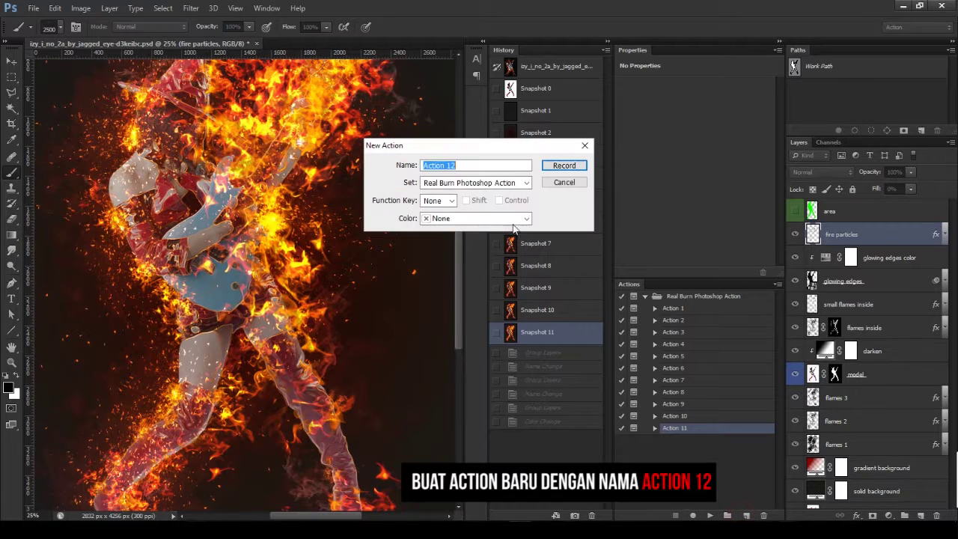
pyautogui.click(563, 164)
pyautogui.click(778, 284)
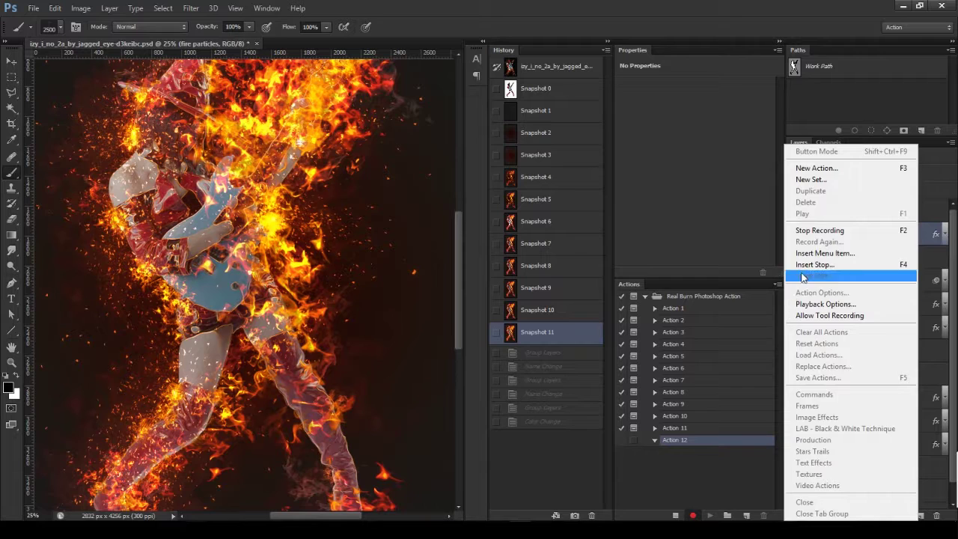
pyautogui.click(808, 274)
pyautogui.click(412, 194)
pyautogui.write('grbuvfvb')
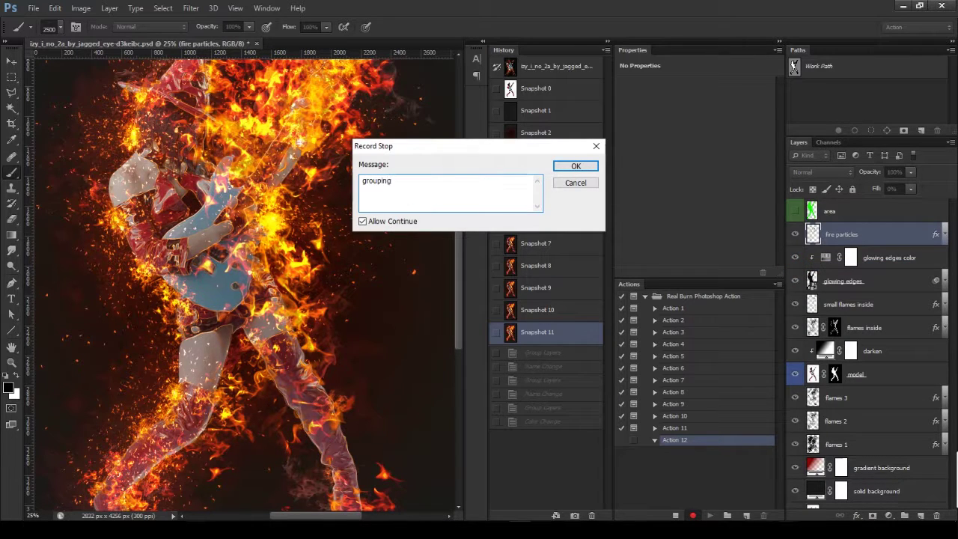
pyautogui.click(570, 166)
# Step: Group the solid and gradient background layers as 'Bg. Elements'
pyautogui.scroll(-1, 955, 359)
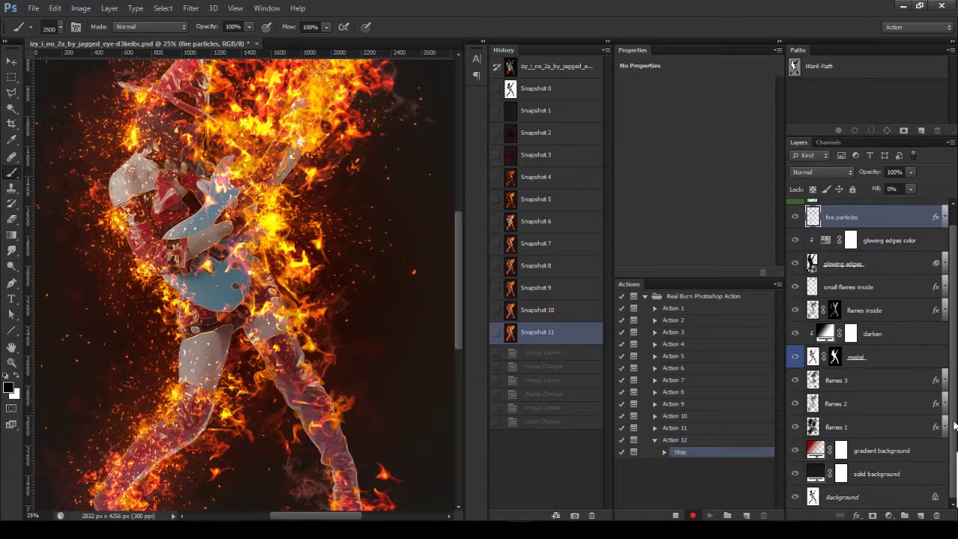
pyautogui.click(896, 477)
pyautogui.keyDown('shift'); pyautogui.click(923, 451); pyautogui.keyUp('shift')
pyautogui.hotkey('ctrl', 'g')
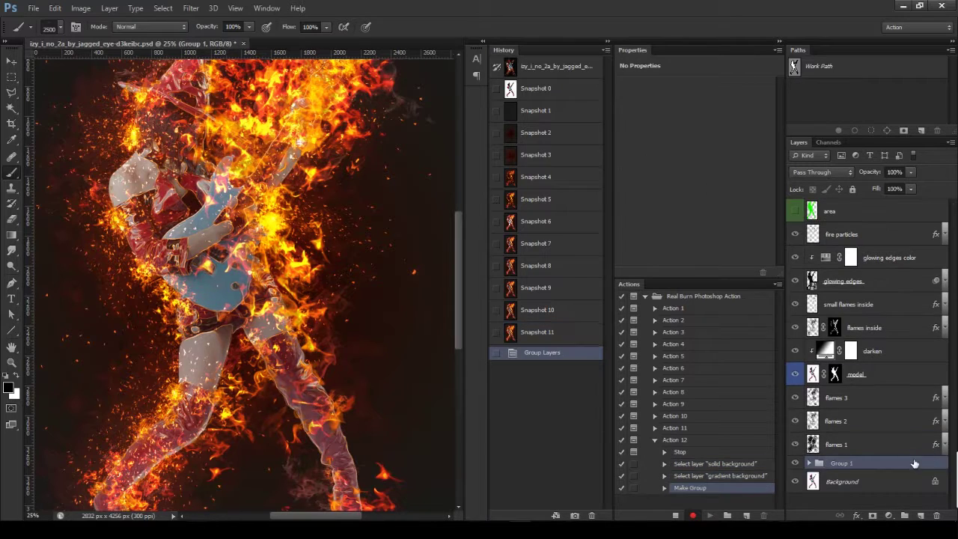
pyautogui.doubleClick(851, 464)
pyautogui.write('Bg. Elements')
pyautogui.press('Return')
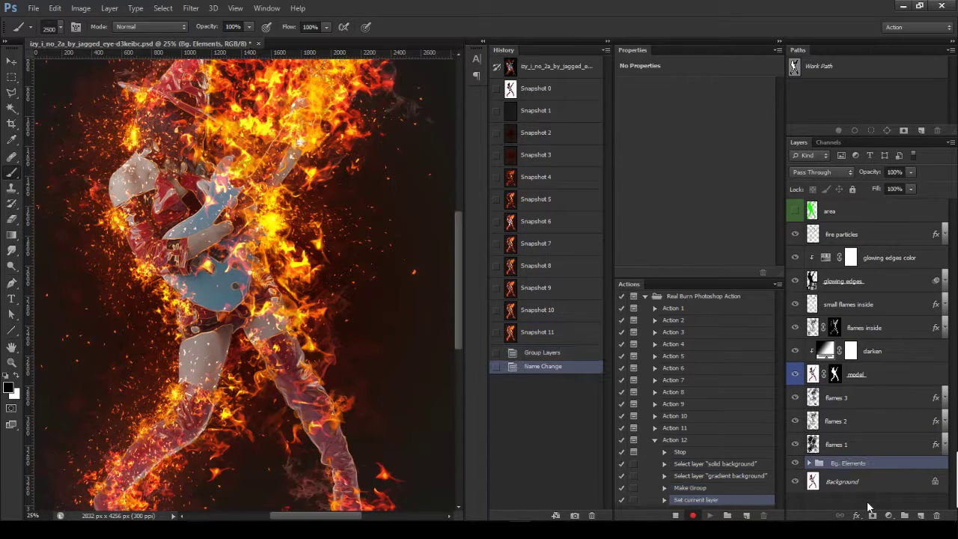
# Step: Add unlinked white masks to the flames 1, flames 2 and flames 3 layers
pyautogui.click(873, 443)
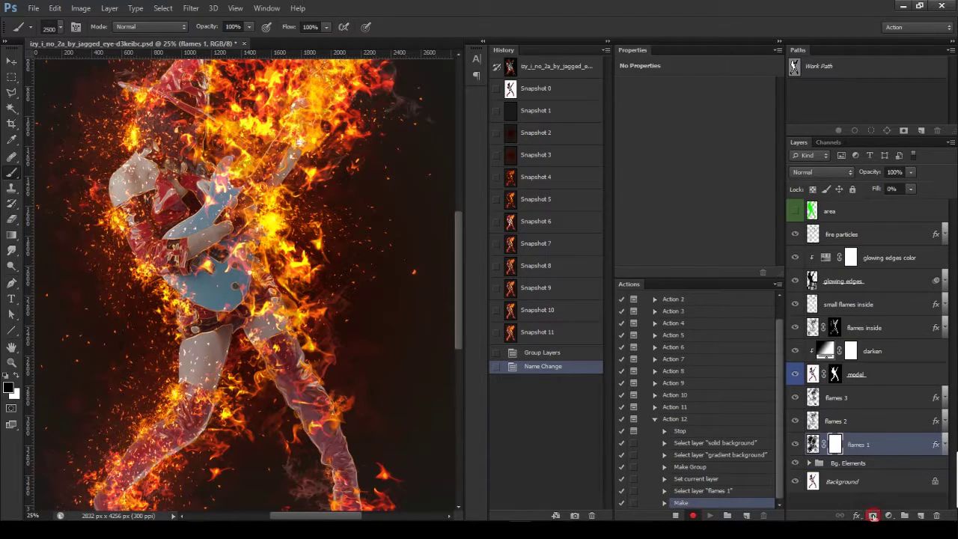
pyautogui.click(872, 514)
pyautogui.click(823, 443)
pyautogui.click(857, 421)
pyautogui.click(872, 514)
pyautogui.click(823, 421)
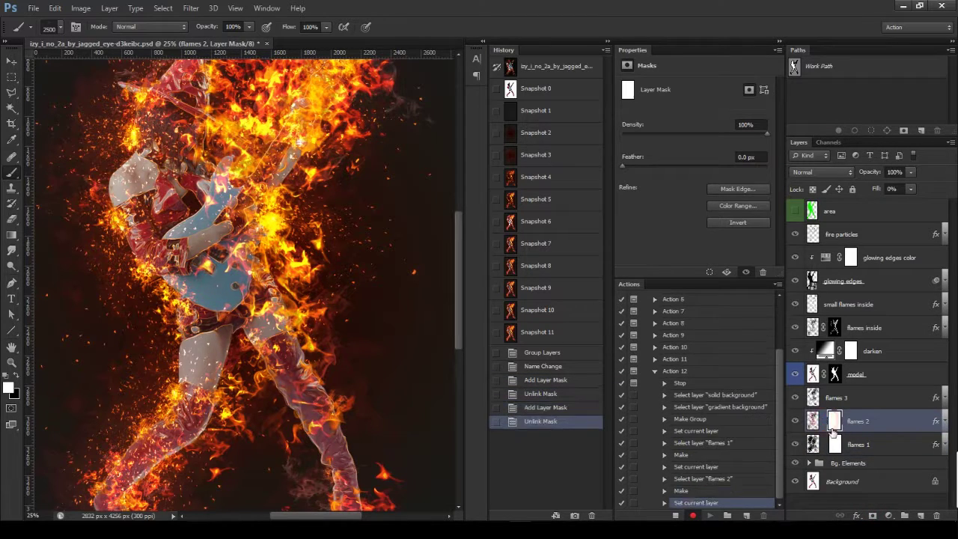
pyautogui.click(870, 399)
pyautogui.click(871, 515)
pyautogui.click(824, 398)
# Step: Group flames 1 through 3 as 'Flames Parts 01'
pyautogui.keyDown('shift'); pyautogui.click(890, 445); pyautogui.keyUp('shift')
pyautogui.hotkey('ctrl', 'g')
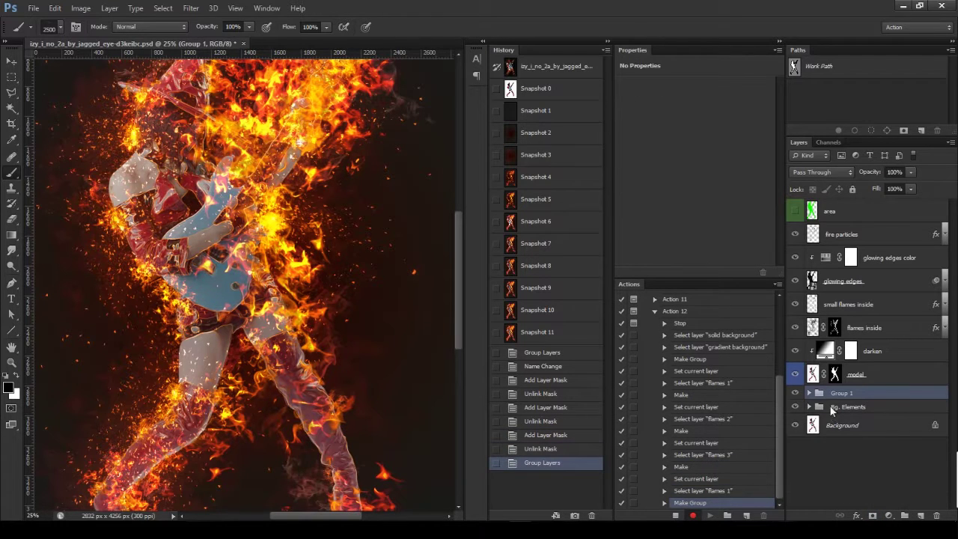
pyautogui.doubleClick(841, 393)
pyautogui.write('ts 01')
pyautogui.press('Return')
# Step: Group the model and darken layers as 'Photo'
pyautogui.click(895, 374)
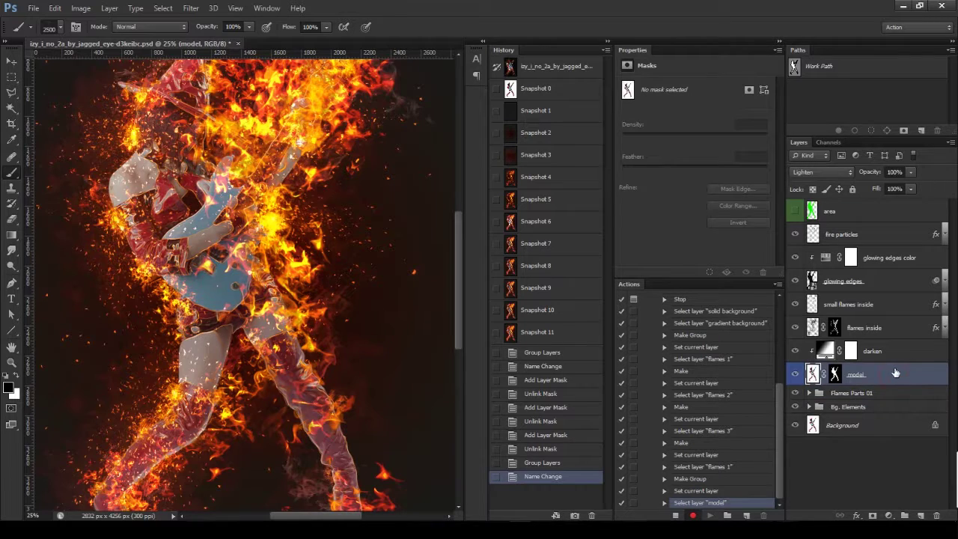
pyautogui.keyDown('shift'); pyautogui.click(902, 350); pyautogui.keyUp('shift')
pyautogui.hotkey('ctrl', 'g')
pyautogui.doubleClick(842, 345)
pyautogui.write('Photo')
pyautogui.press('Return')
# Step: Add an unlinked white mask to the small flames inside layer
pyautogui.click(900, 329)
pyautogui.keyDown('ctrl'); pyautogui.click(897, 313); pyautogui.keyUp('ctrl')
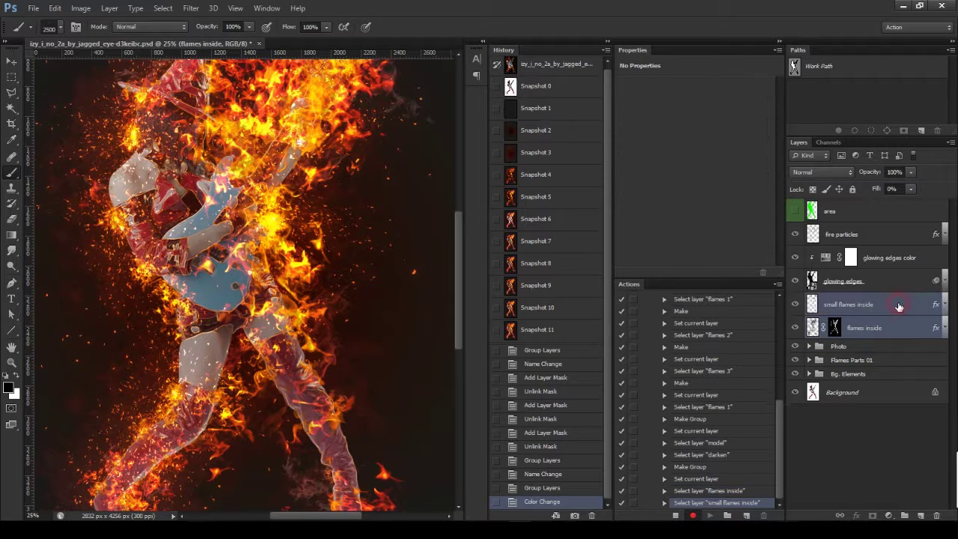
pyautogui.click(894, 312)
pyautogui.click(872, 515)
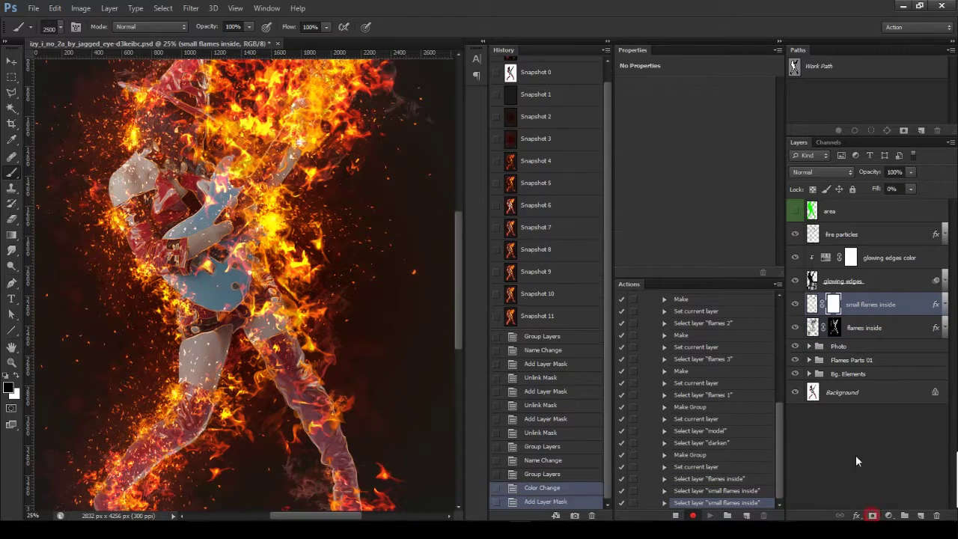
pyautogui.click(822, 304)
# Step: Group flames inside and small flames inside as 'Flames Parts 02'
pyautogui.click(902, 328)
pyautogui.keyDown('ctrl'); pyautogui.click(909, 305); pyautogui.keyUp('ctrl')
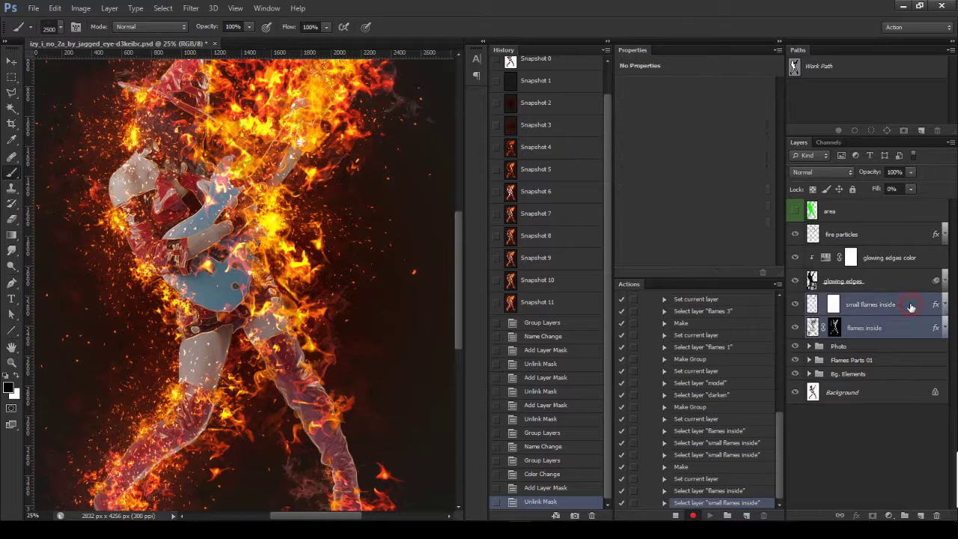
pyautogui.hotkey('ctrl', 'g')
pyautogui.doubleClick(840, 300)
pyautogui.write('Flames')
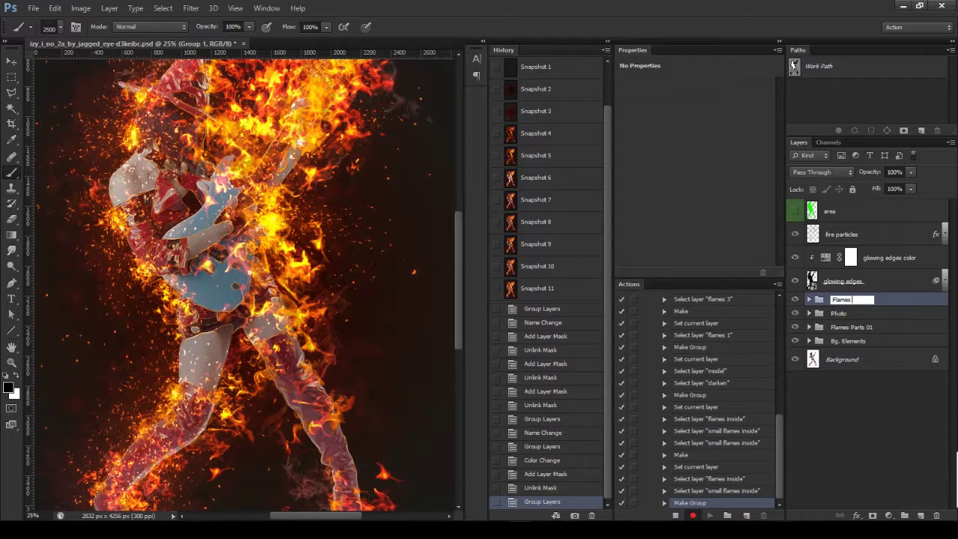
pyautogui.write(' Parts 02')
pyautogui.press('Return')
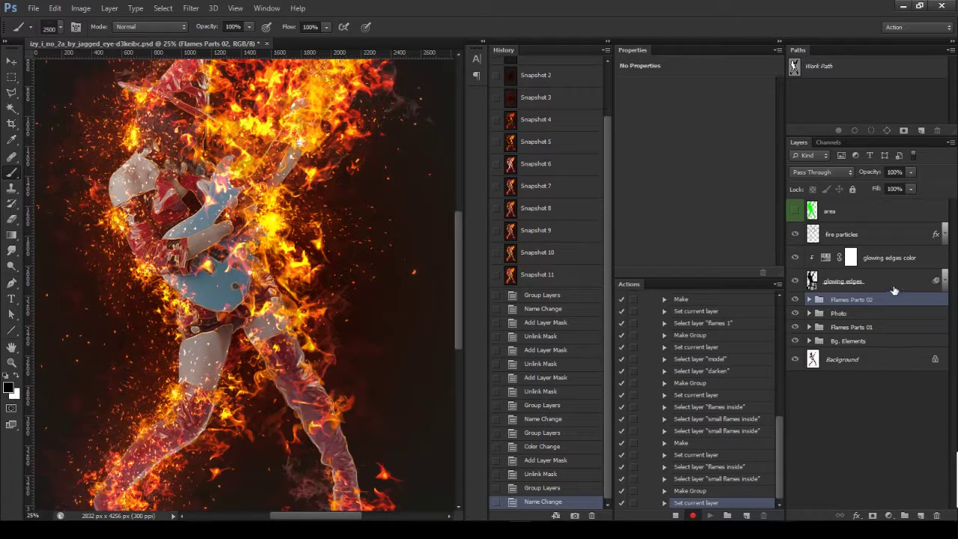
# Step: Group the glowing edges and glowing edges color layers as 'Edges'
pyautogui.click(890, 289)
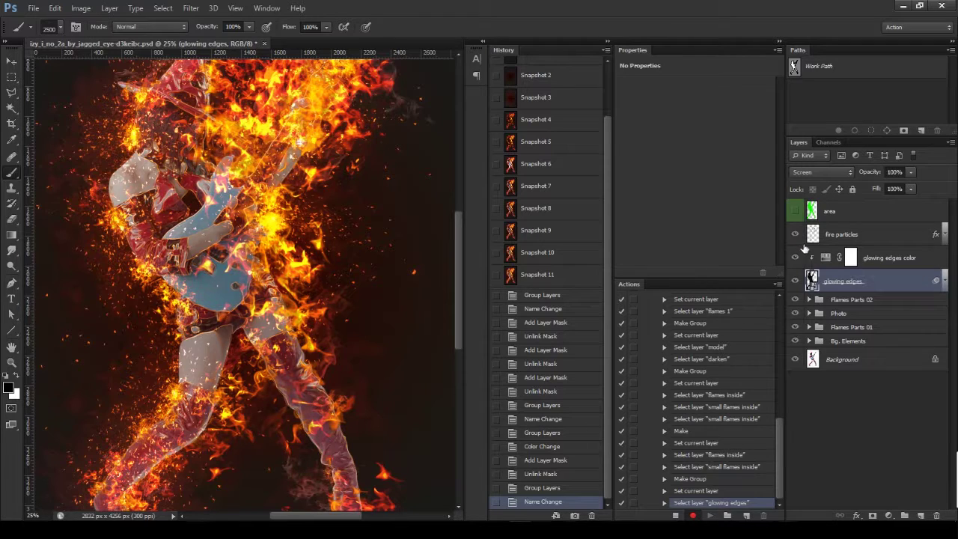
pyautogui.keyDown('shift'); pyautogui.click(926, 264); pyautogui.keyUp('shift')
pyautogui.hotkey('ctrl', 'g')
pyautogui.doubleClick(844, 252)
pyautogui.write('E')
pyautogui.press('Return')
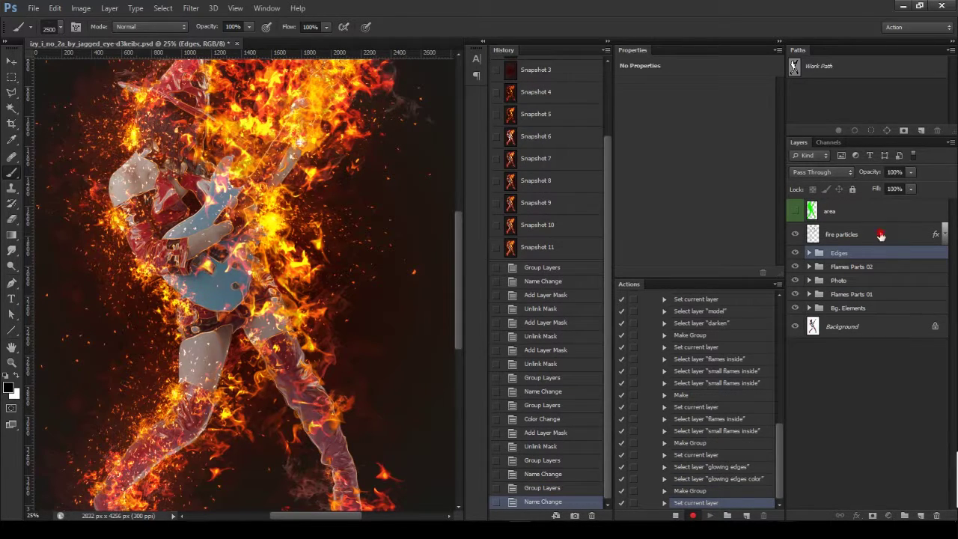
# Step: Add unlinked masks to fire particles, Bg. Elements and Flames Parts 01
pyautogui.click(881, 235)
pyautogui.click(872, 516)
pyautogui.click(822, 234)
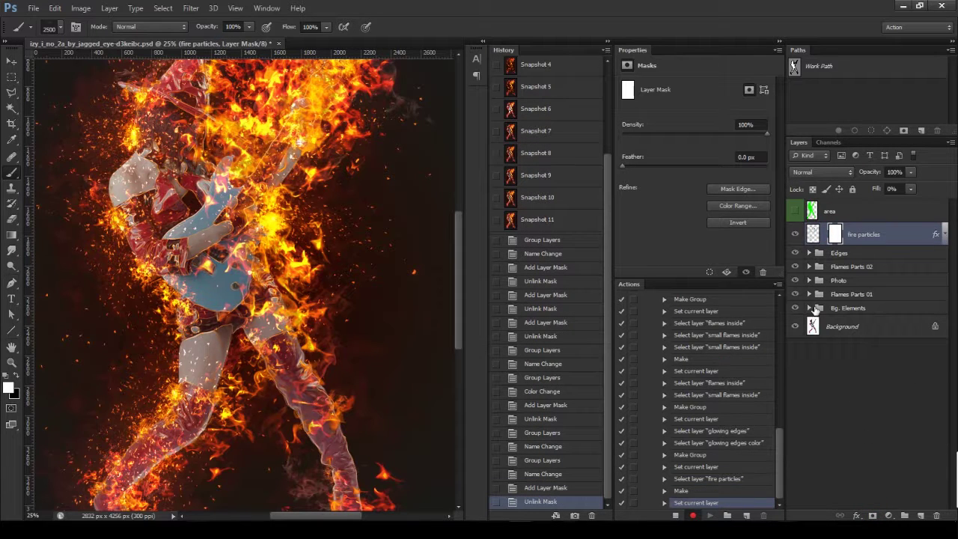
pyautogui.click(859, 311)
pyautogui.click(872, 515)
pyautogui.click(829, 312)
pyautogui.click(852, 294)
pyautogui.click(872, 515)
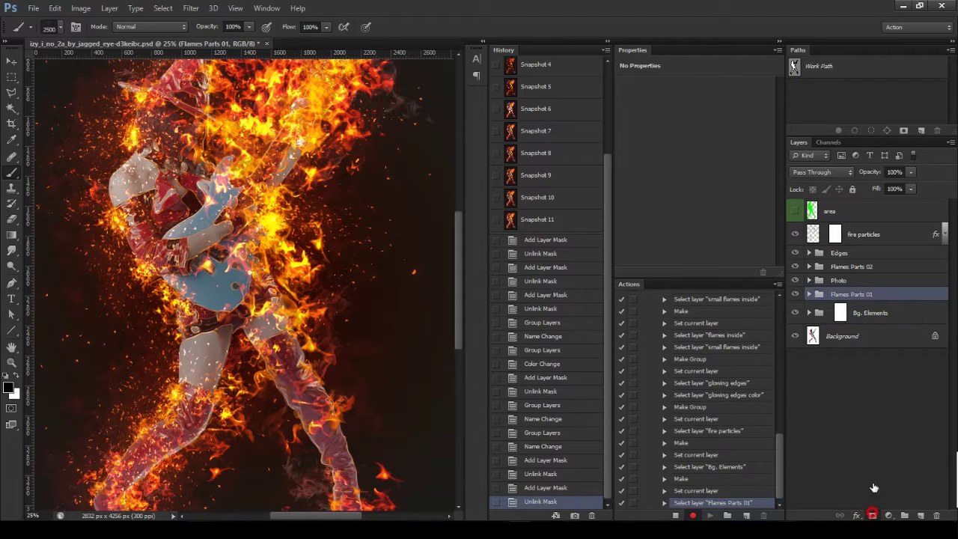
pyautogui.click(829, 299)
# Step: Add unlinked masks to the Photo, Flames Parts 02 and Edges groups, then move fire particles into Edges
pyautogui.click(838, 279)
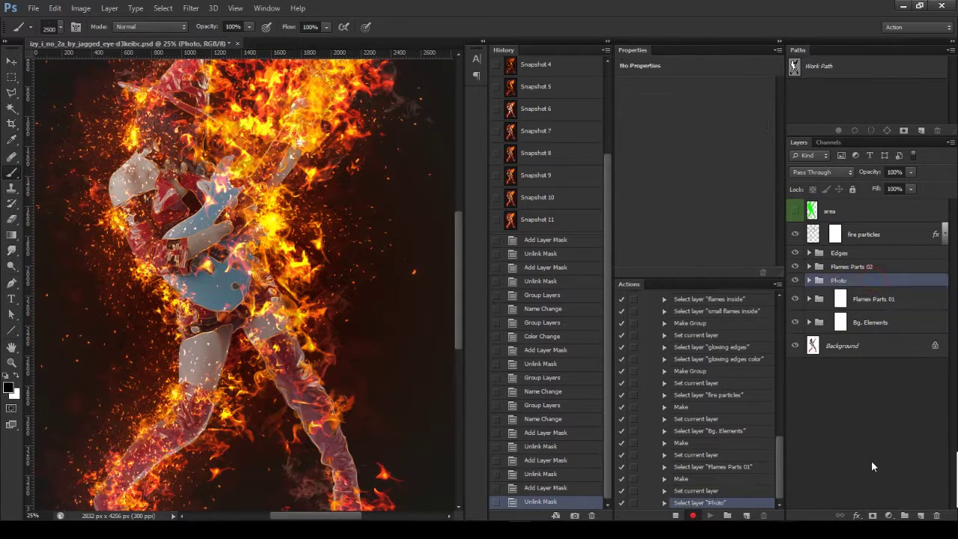
pyautogui.click(872, 515)
pyautogui.click(828, 284)
pyautogui.click(857, 266)
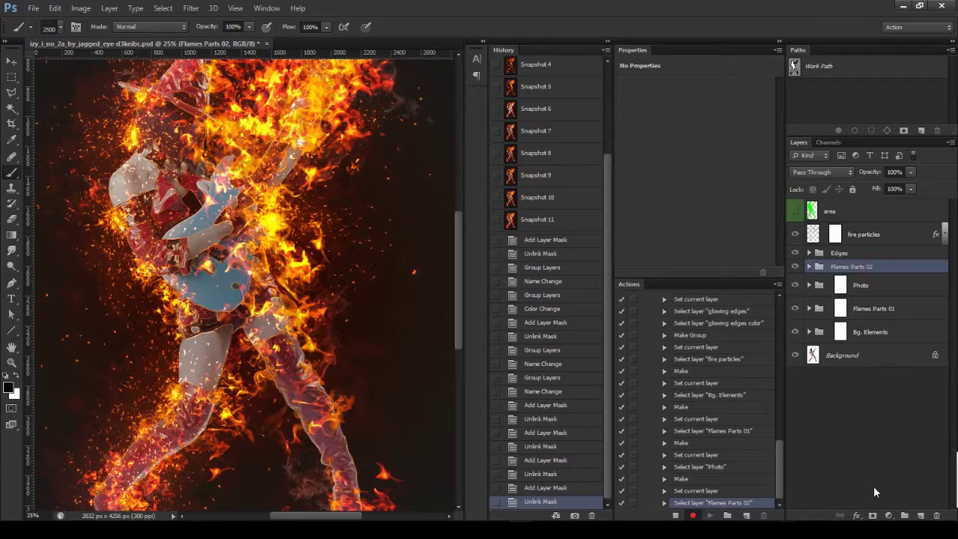
pyautogui.click(873, 515)
pyautogui.click(828, 271)
pyautogui.click(856, 254)
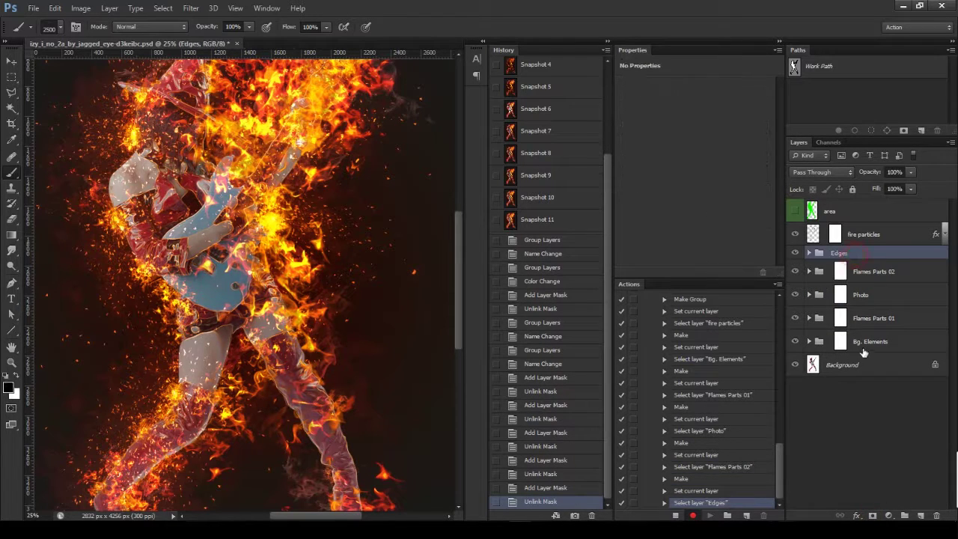
pyautogui.click(873, 515)
pyautogui.click(829, 258)
pyautogui.moveTo(901, 239); pyautogui.dragTo(879, 273)
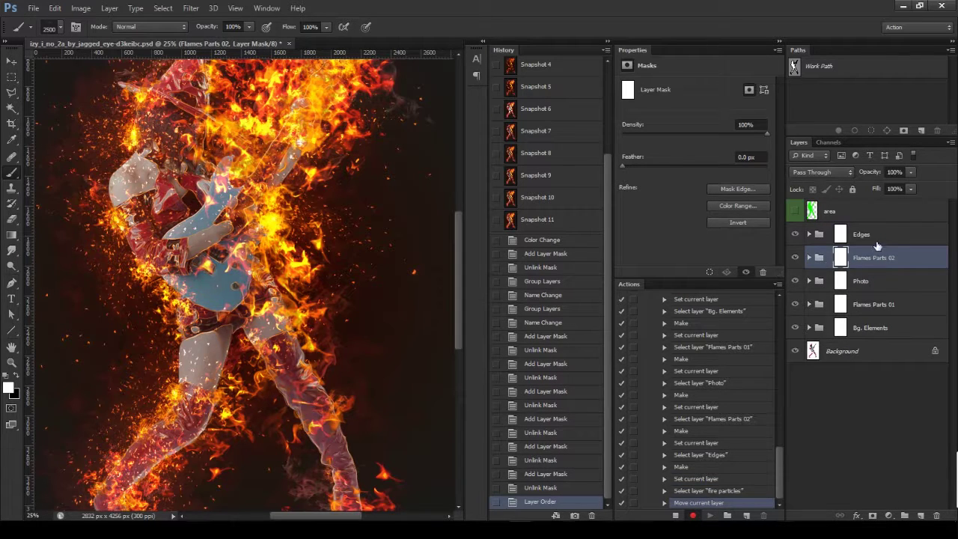
# Step: Label the Edges, Flames Parts 02, Flames Parts 01 and Bg. Elements groups yellow
pyautogui.click(906, 239)
pyautogui.keyDown('ctrl'); pyautogui.click(915, 262); pyautogui.keyUp('ctrl')
pyautogui.keyDown('ctrl'); pyautogui.click(915, 304); pyautogui.keyUp('ctrl')
pyautogui.keyDown('ctrl'); pyautogui.click(914, 328); pyautogui.keyUp('ctrl')
pyautogui.rightClick(928, 302)
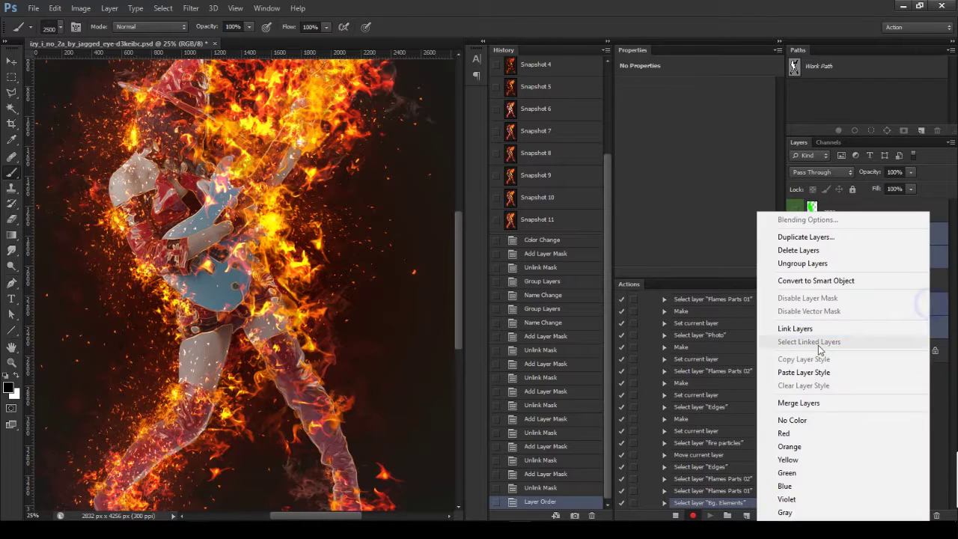
pyautogui.click(804, 457)
# Step: Label the Photo group blue
pyautogui.click(888, 282)
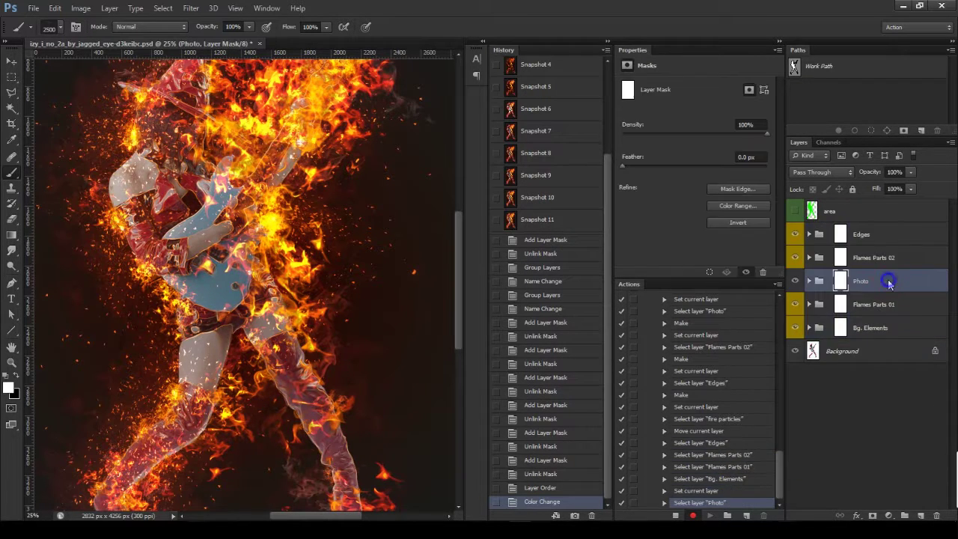
pyautogui.rightClick(889, 280)
pyautogui.click(754, 486)
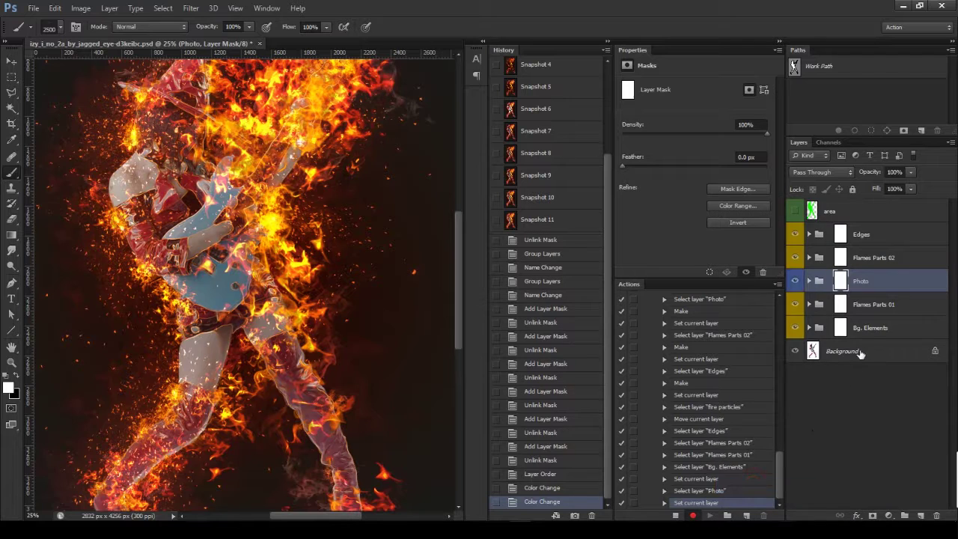
pyautogui.click(876, 352)
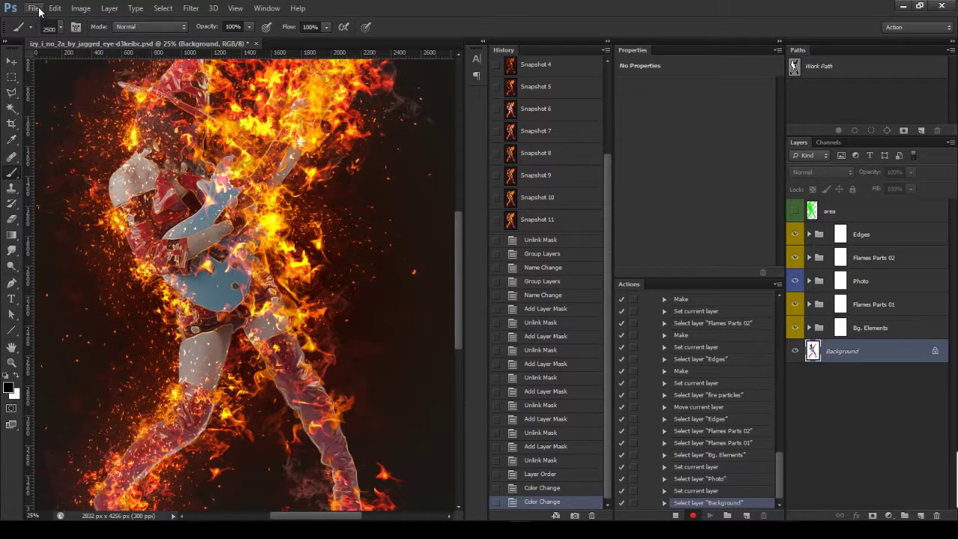
# Step: Purge all cached history and clipboard data, then stop recording Action 12
pyautogui.click(54, 8)
pyautogui.moveTo(66, 321)
pyautogui.click(232, 356)
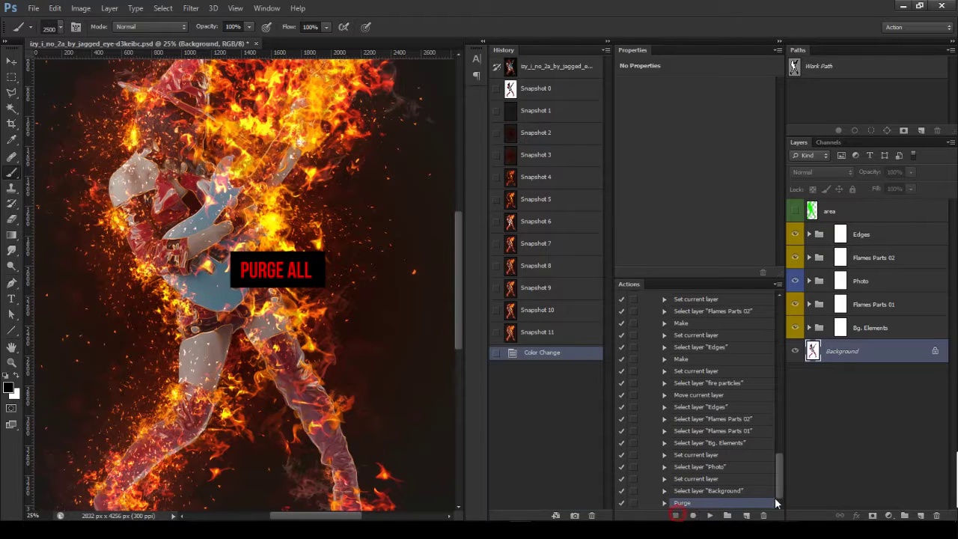
pyautogui.moveTo(780, 471); pyautogui.dragTo(775, 319)
pyautogui.click(655, 439)
# Step: Revert to Snapshot 11, replay Action 12, and save the result as Snapshot 12
pyautogui.click(556, 335)
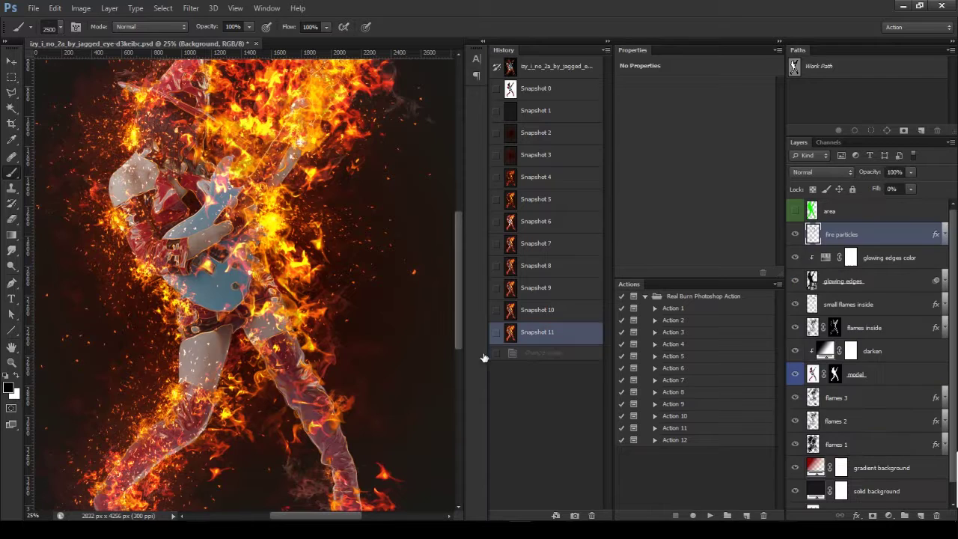
pyautogui.click(666, 441)
pyautogui.click(710, 516)
pyautogui.click(449, 200)
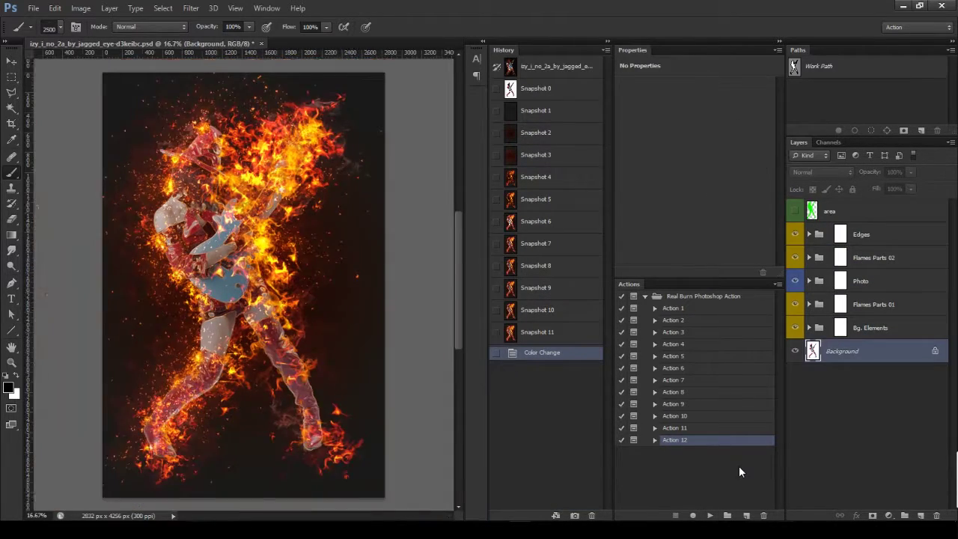
pyautogui.click(574, 515)
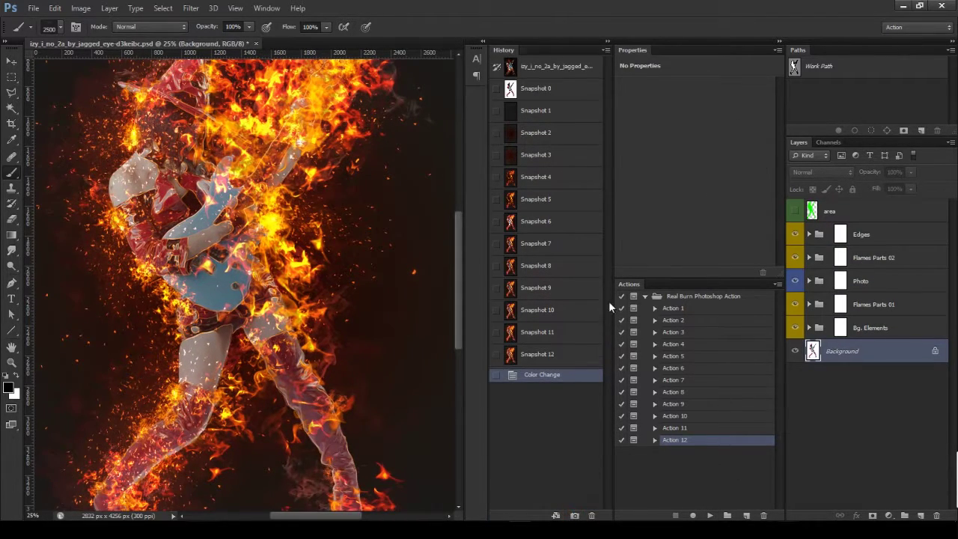
# Step: Duplicate the Real Burn Photoshop Action set and rename the copy to Real Burn Photoshop Action [steps]
pyautogui.click(645, 296)
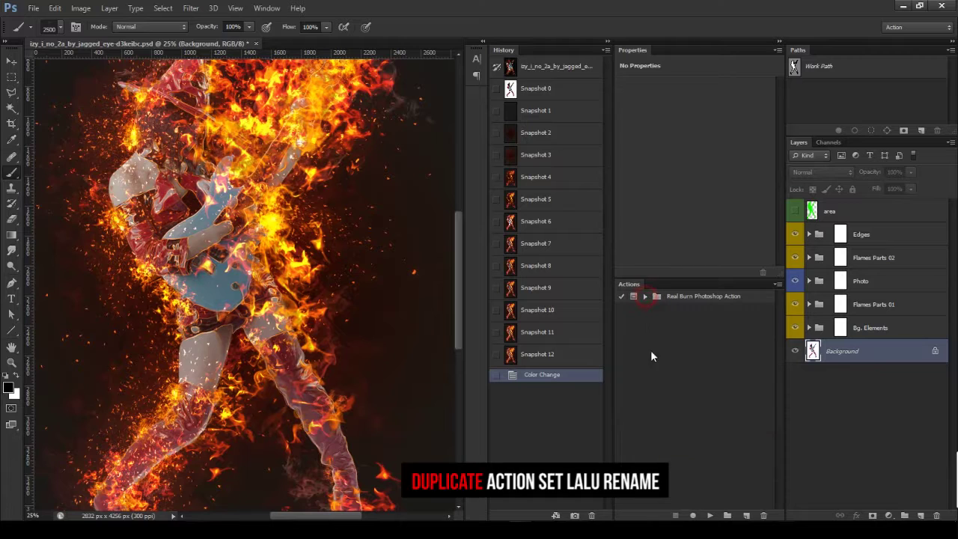
pyautogui.click(699, 297)
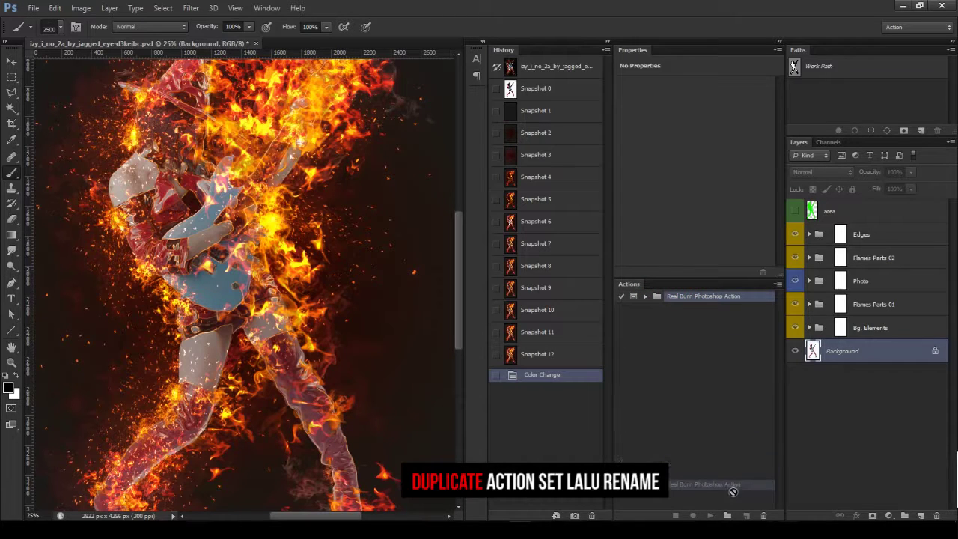
pyautogui.moveTo(681, 297); pyautogui.dragTo(727, 514)
pyautogui.doubleClick(743, 309)
pyautogui.moveTo(743, 309); pyautogui.dragTo(765, 309)
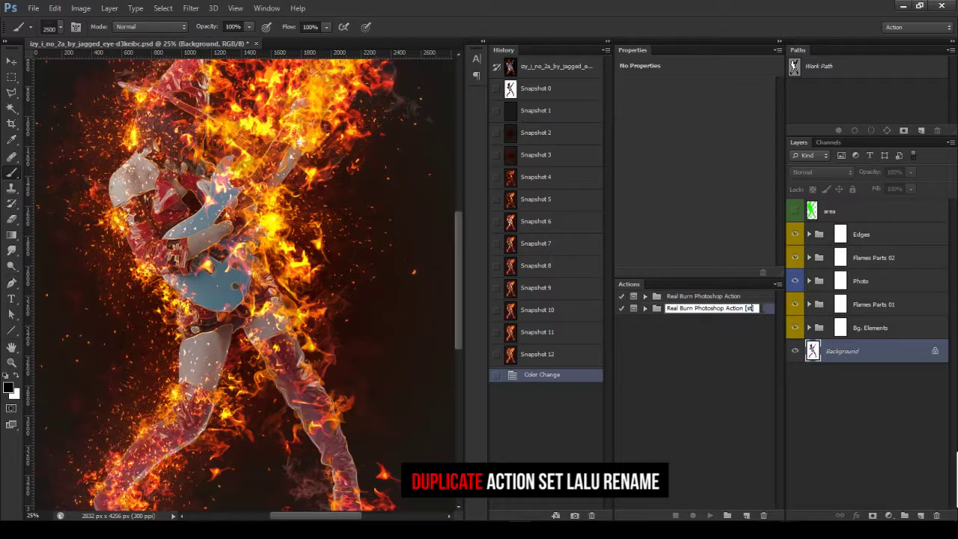
pyautogui.press('Return')
# Step: Save the [steps] set as an actions file
pyautogui.click(778, 283)
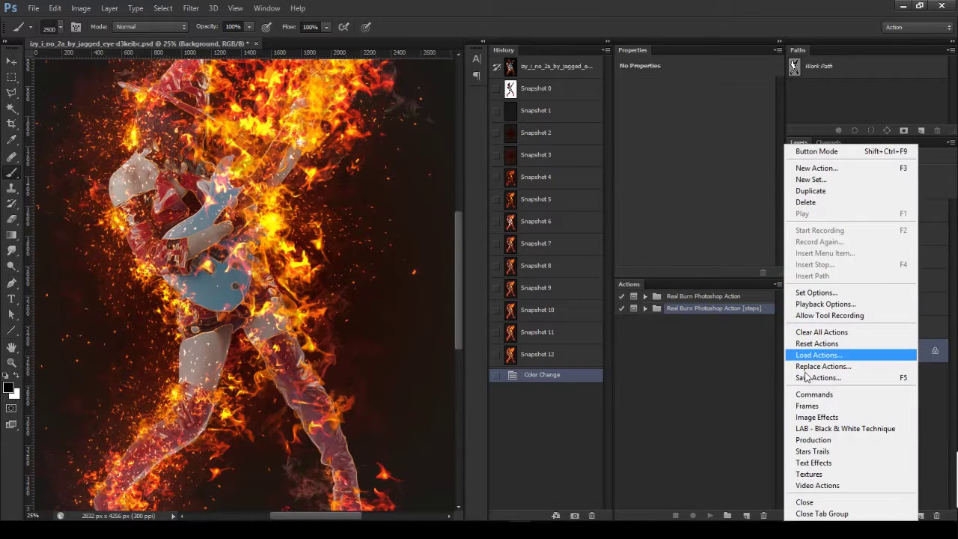
pyautogui.click(795, 355)
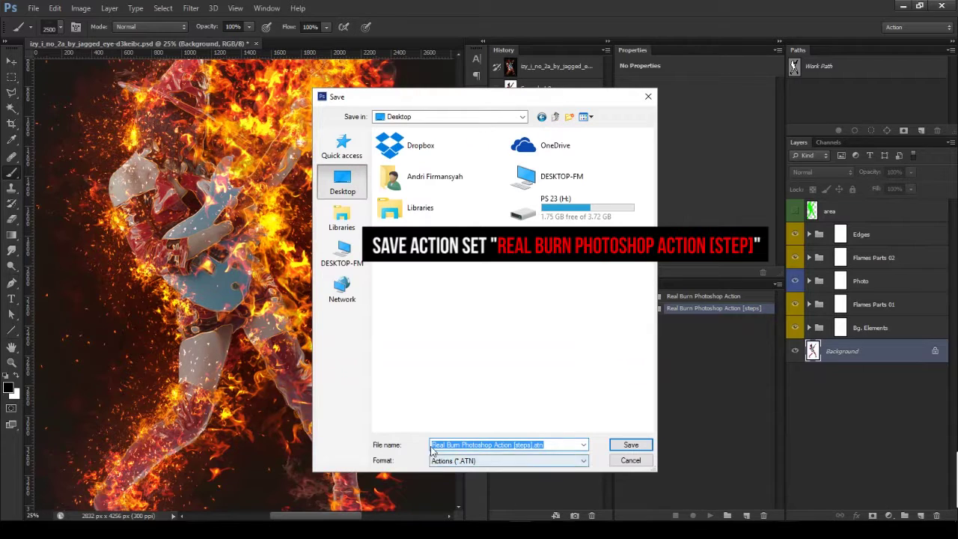
pyautogui.click(622, 447)
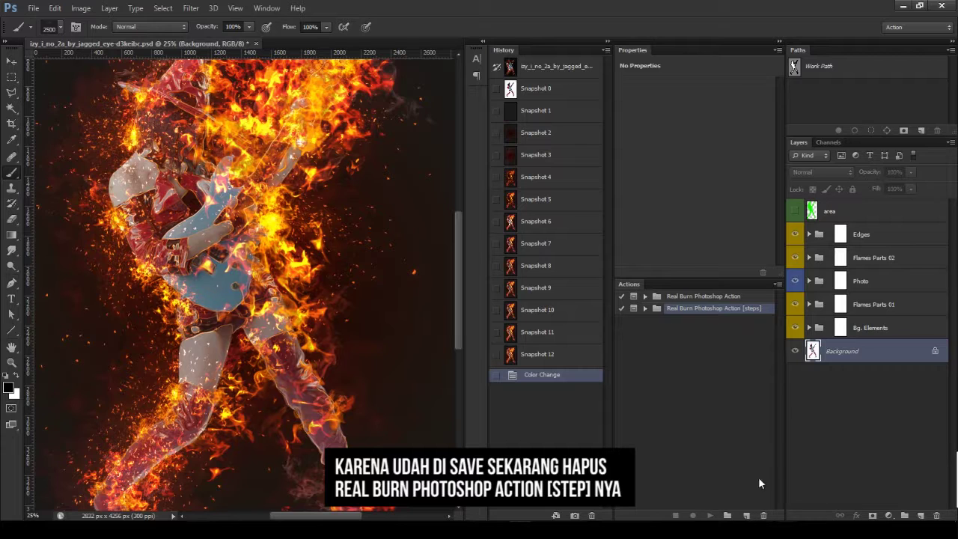
# Step: Delete the [steps] set and save Real Burn Photoshop Action.atn to the Desktop
pyautogui.click(766, 514)
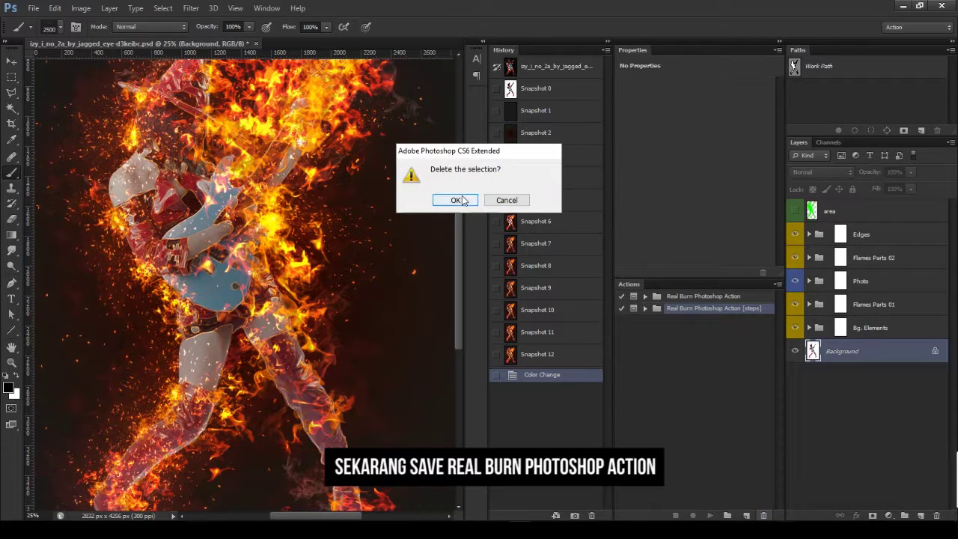
pyautogui.click(458, 201)
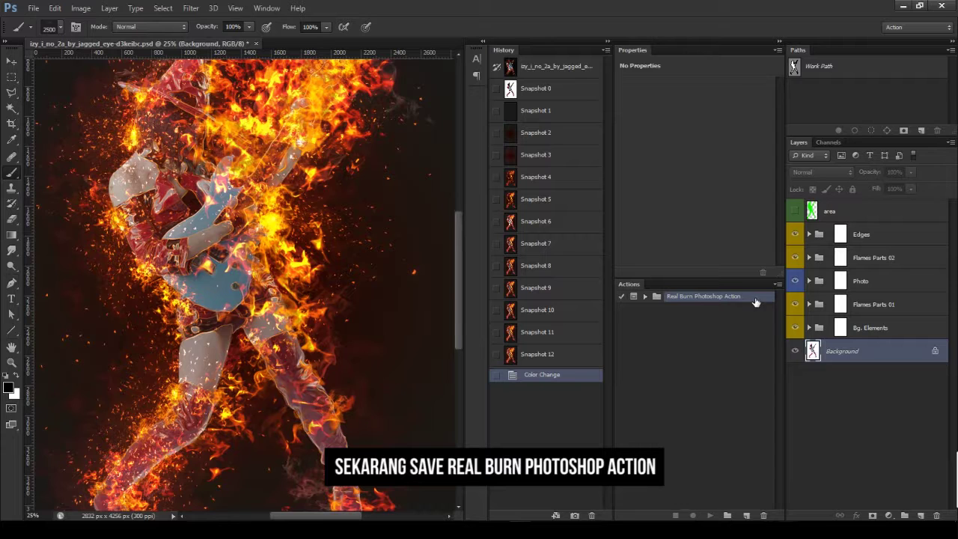
pyautogui.click(777, 284)
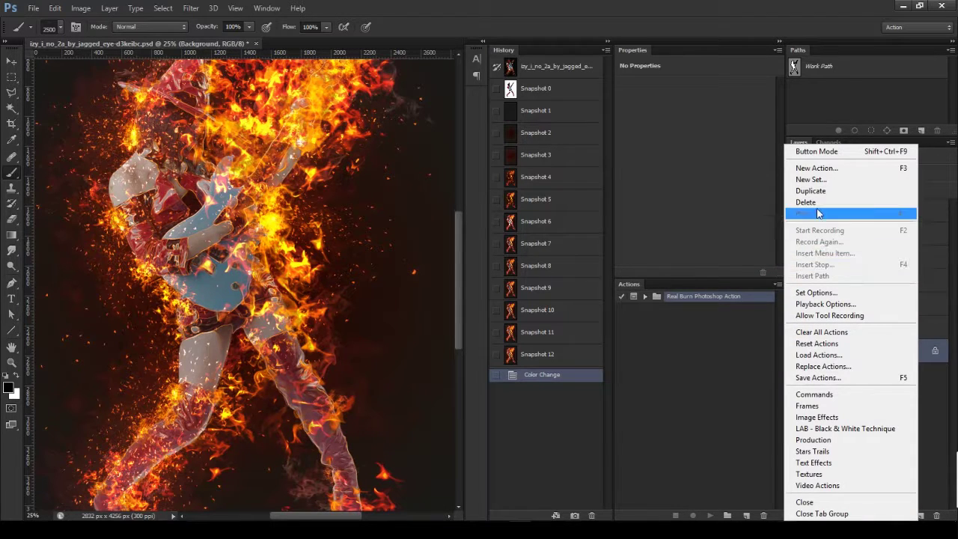
pyautogui.click(813, 377)
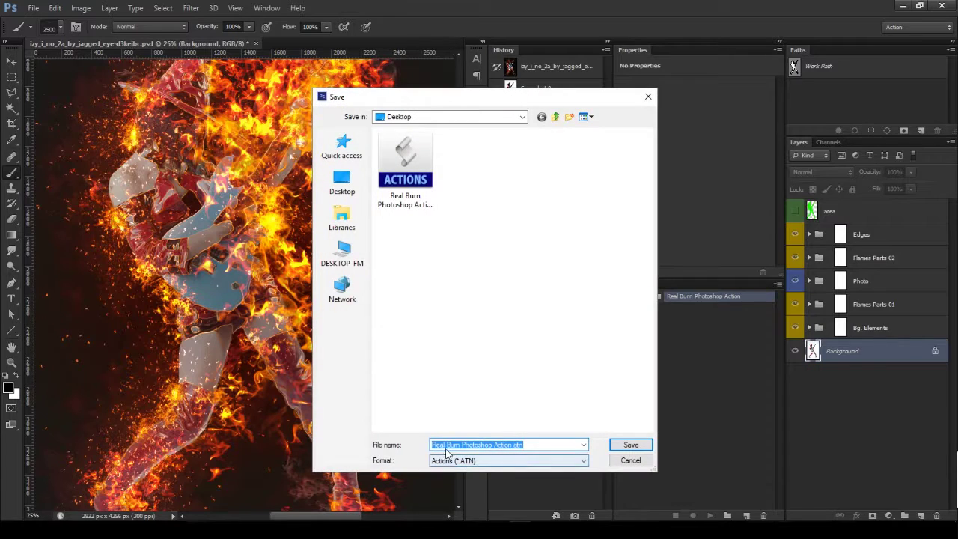
pyautogui.click(341, 183)
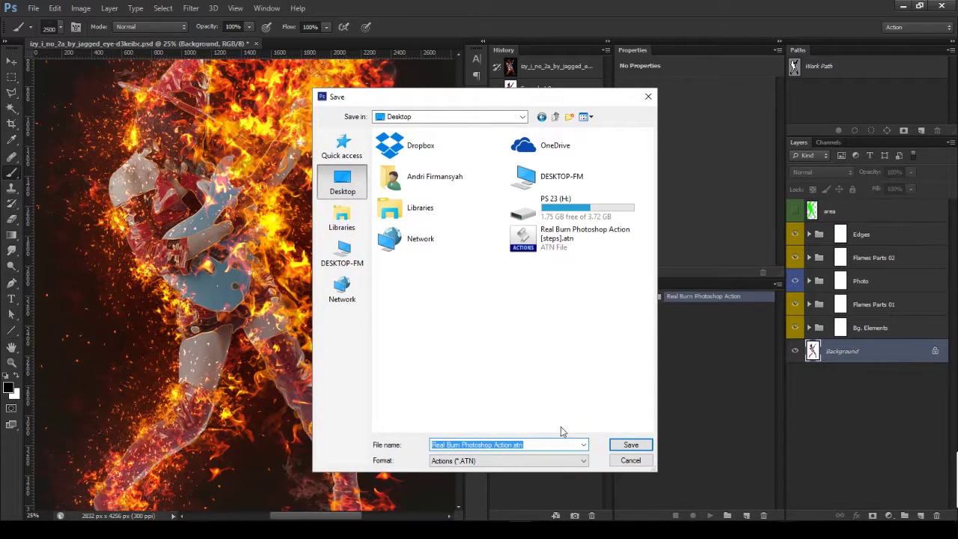
pyautogui.click(630, 444)
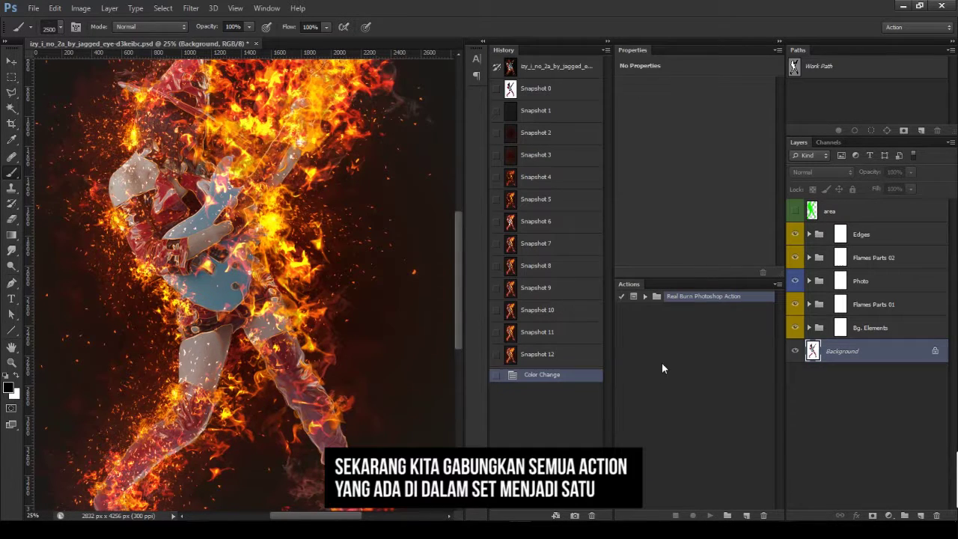
pyautogui.click(643, 296)
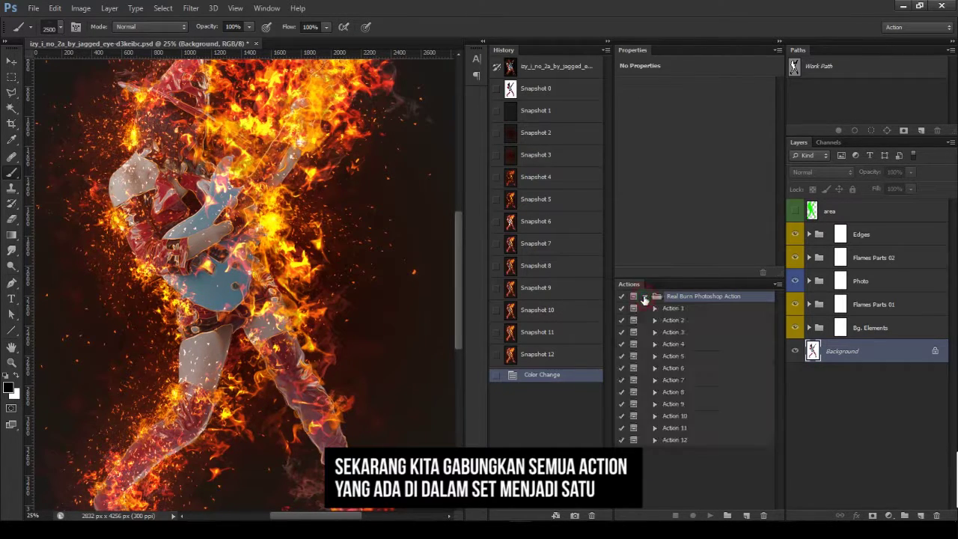
# Step: Delete the Stop step from Action 1
pyautogui.doubleClick(641, 56)
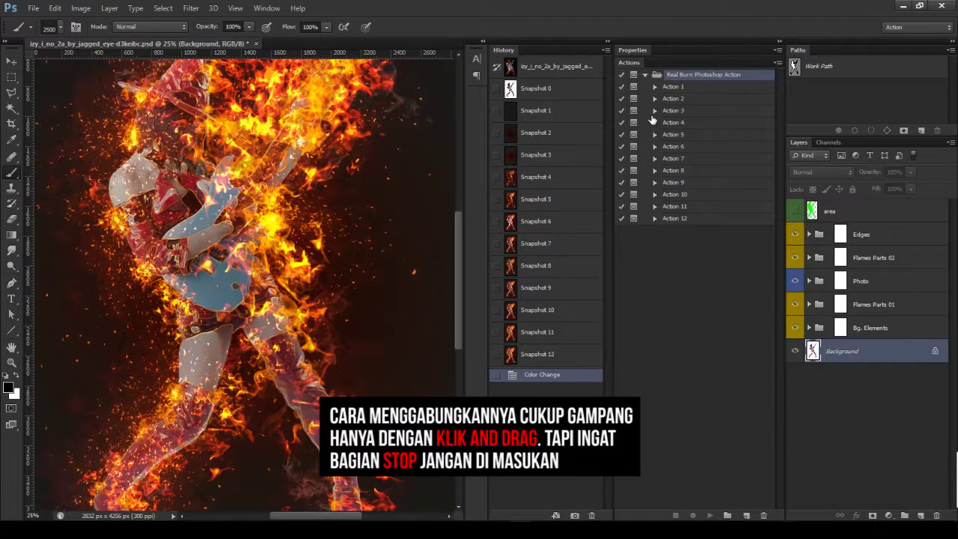
pyautogui.click(655, 87)
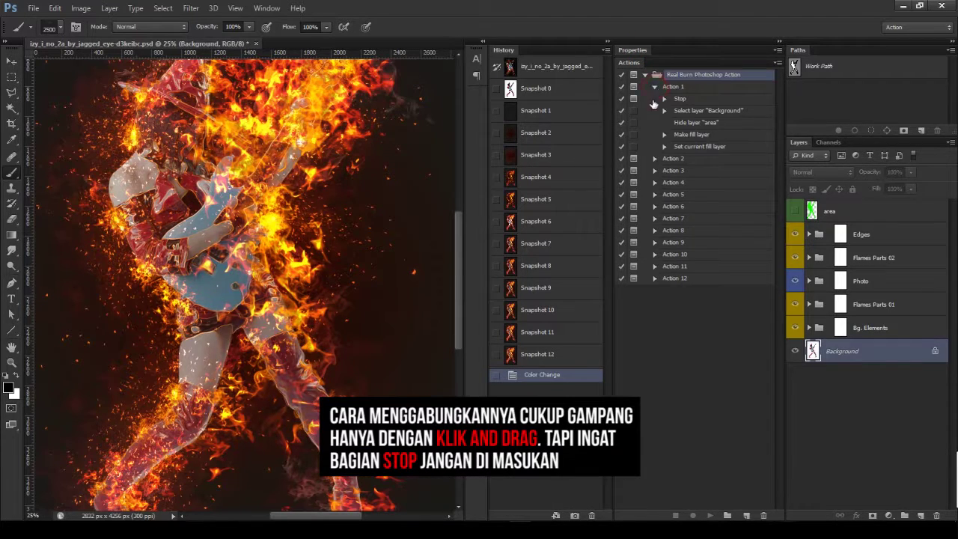
pyautogui.click(655, 159)
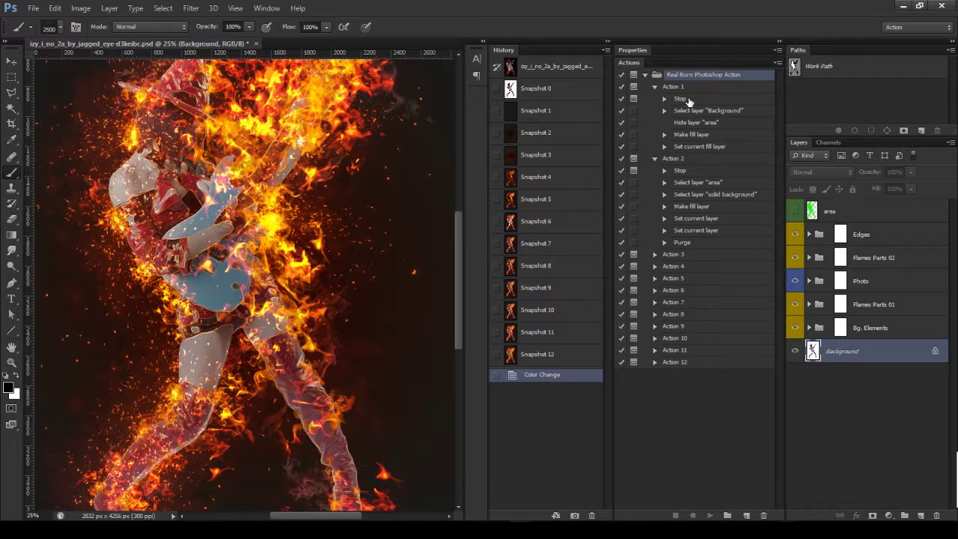
pyautogui.click(680, 99)
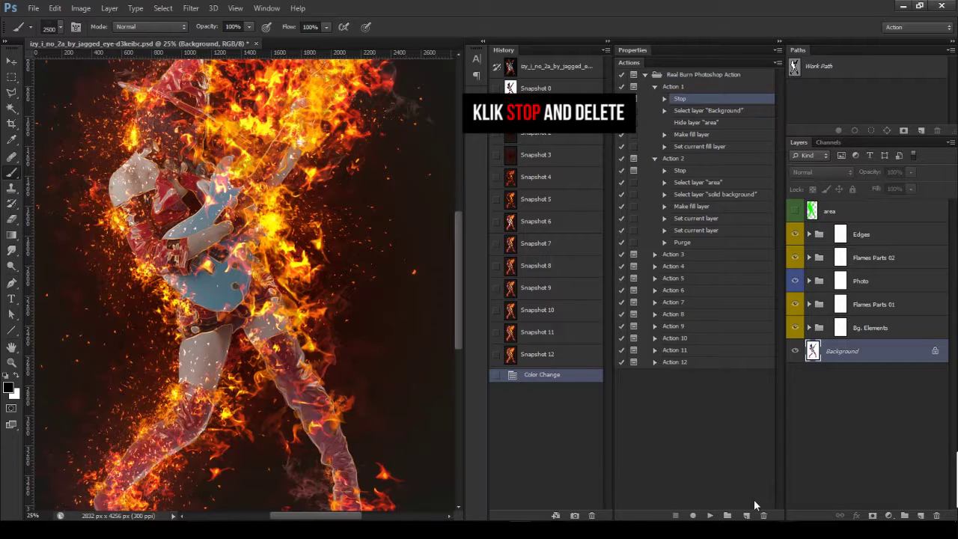
pyautogui.click(760, 515)
pyautogui.click(451, 197)
# Step: Move Action 2's and Action 3's steps, through Purge, to the end of Action 1
pyautogui.click(705, 171)
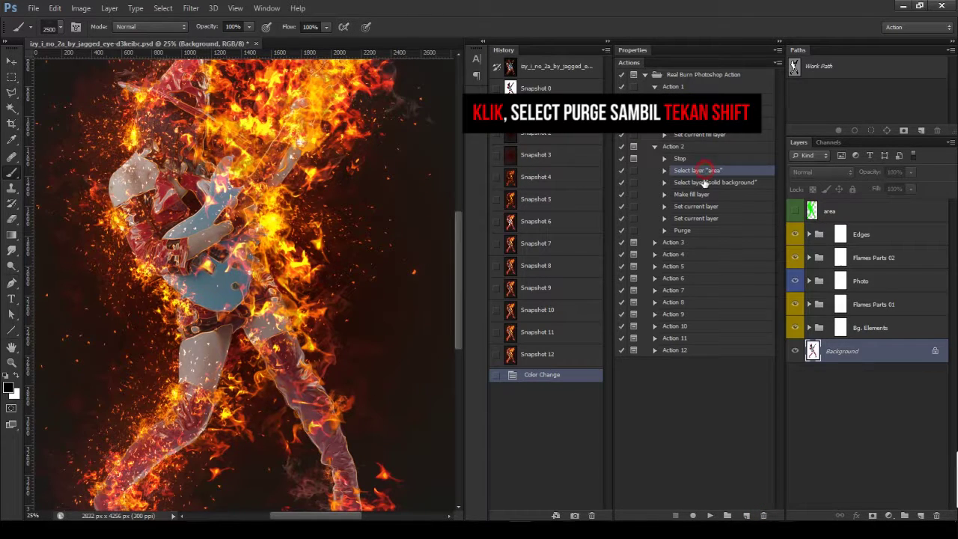
pyautogui.keyDown('shift'); pyautogui.click(696, 230); pyautogui.keyUp('shift')
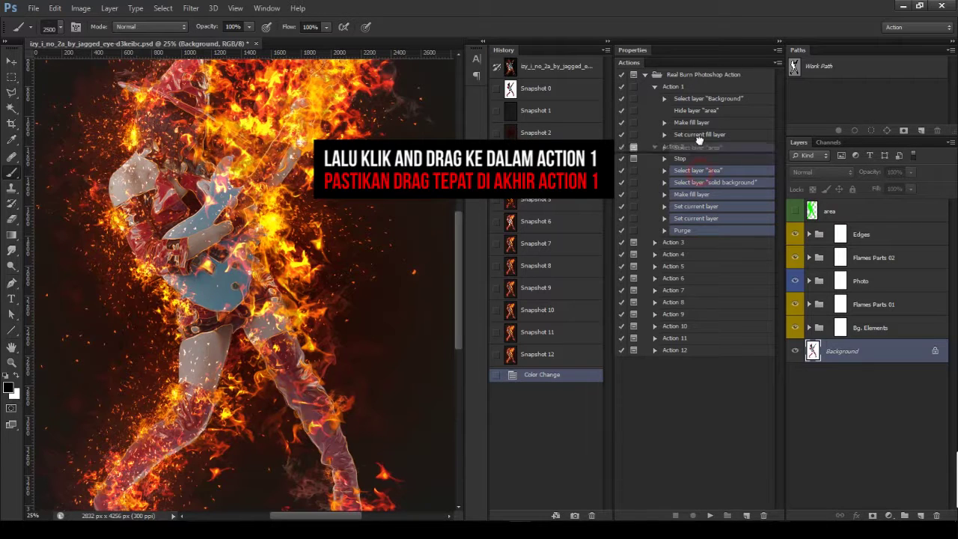
pyautogui.moveTo(699, 173); pyautogui.dragTo(699, 141)
pyautogui.click(655, 242)
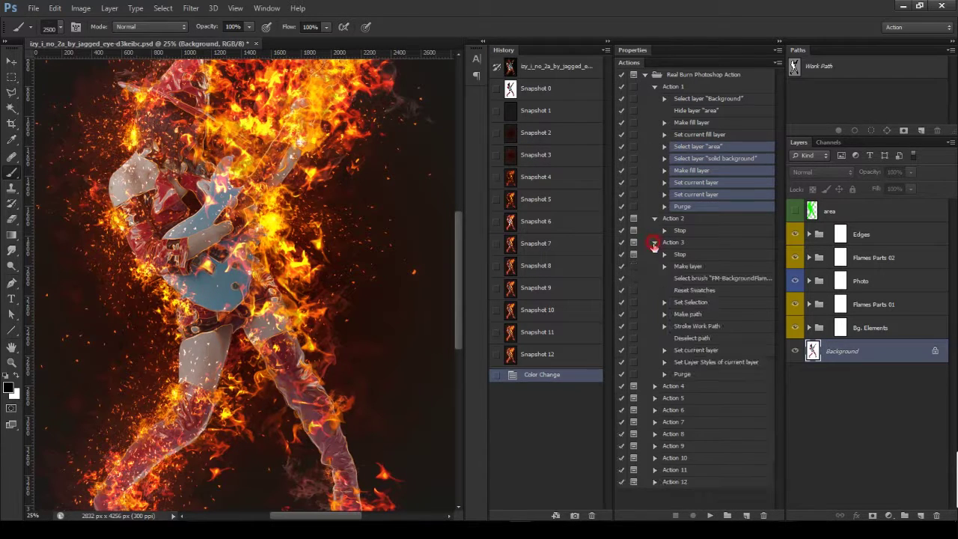
pyautogui.click(688, 267)
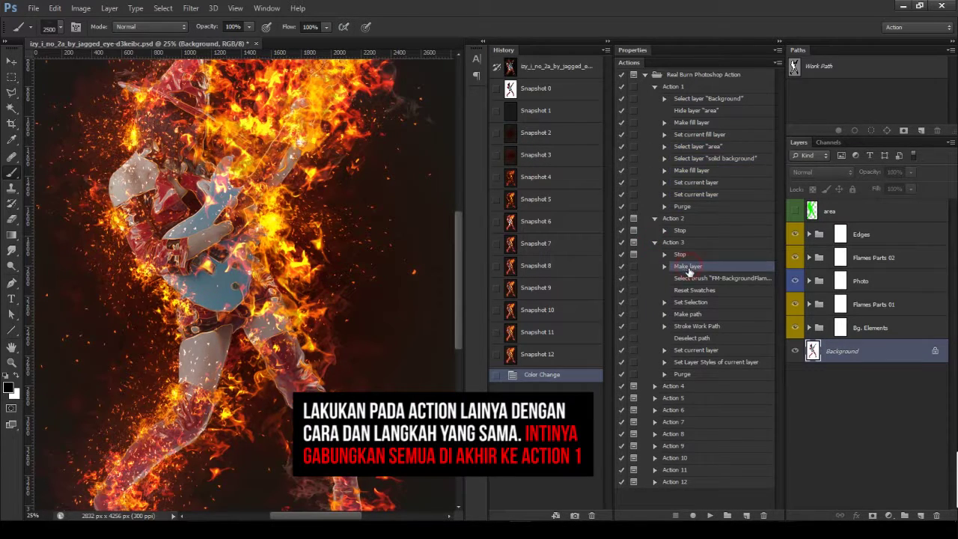
pyautogui.keyDown('shift'); pyautogui.click(682, 375); pyautogui.keyUp('shift')
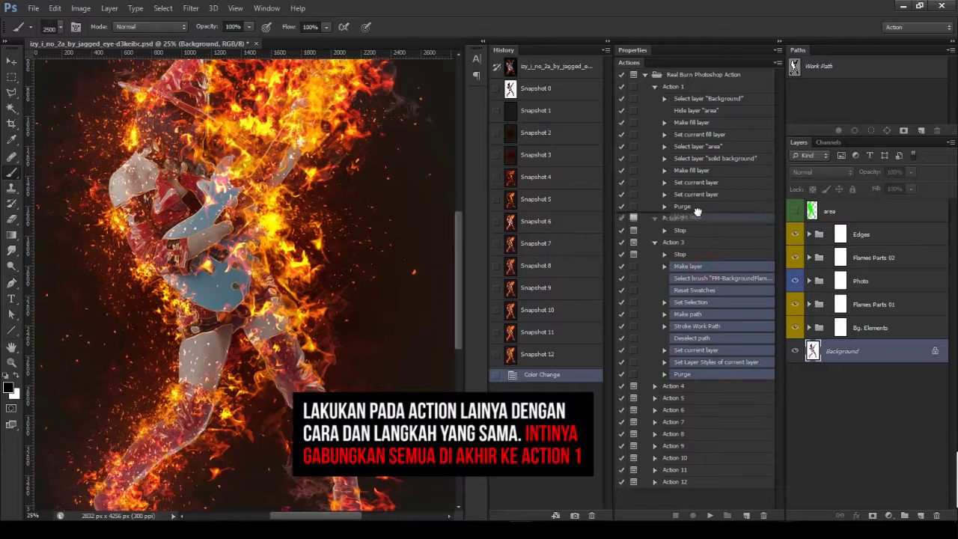
pyautogui.moveTo(704, 268); pyautogui.dragTo(695, 213)
pyautogui.click(655, 386)
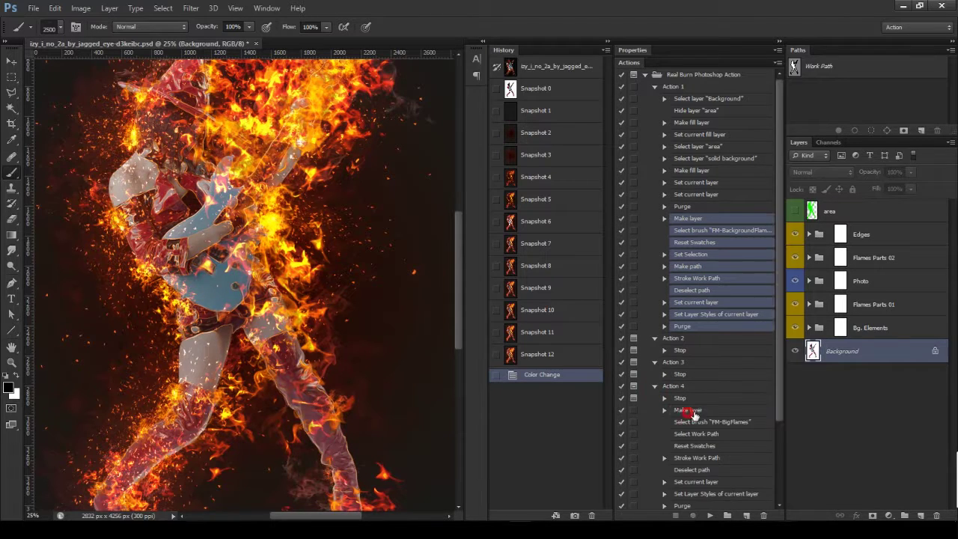
# Step: Move the steps of Actions 4 and 5 to the end of Action 1
pyautogui.scroll(-3, 711, 336)
pyautogui.click(682, 407)
pyautogui.keyDown('shift'); pyautogui.click(688, 311); pyautogui.keyUp('shift')
pyautogui.moveTo(702, 303); pyautogui.dragTo(707, 232)
pyautogui.click(655, 418)
pyautogui.scroll(-3, 782, 364)
pyautogui.click(686, 322)
pyautogui.keyDown('shift'); pyautogui.click(682, 418); pyautogui.keyUp('shift')
pyautogui.moveTo(718, 327); pyautogui.dragTo(720, 231)
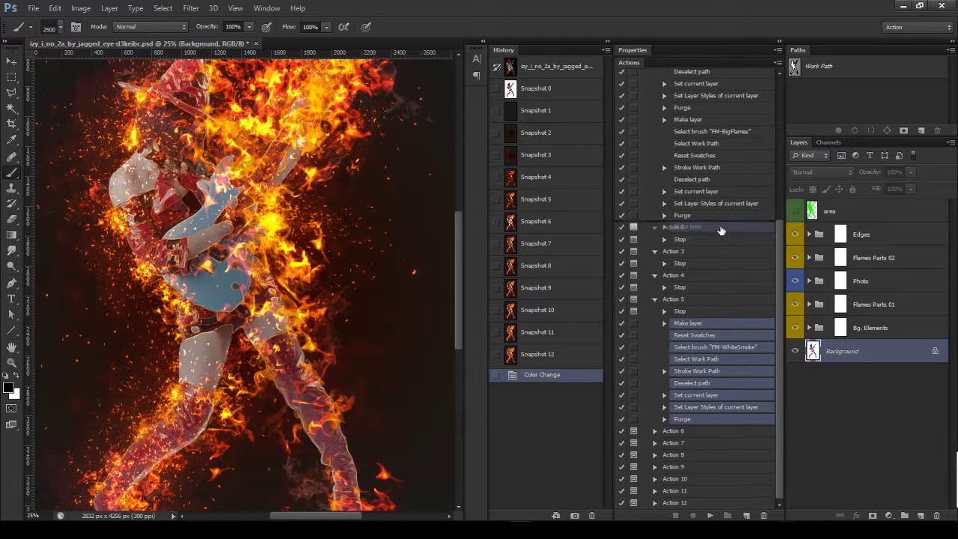
# Step: Move the steps of Actions 6 and 7 into Action 1
pyautogui.click(654, 431)
pyautogui.click(707, 449)
pyautogui.scroll(-3, 748, 441)
pyautogui.keyDown('shift'); pyautogui.click(682, 430); pyautogui.keyUp('shift')
pyautogui.moveTo(707, 347); pyautogui.dragTo(710, 227)
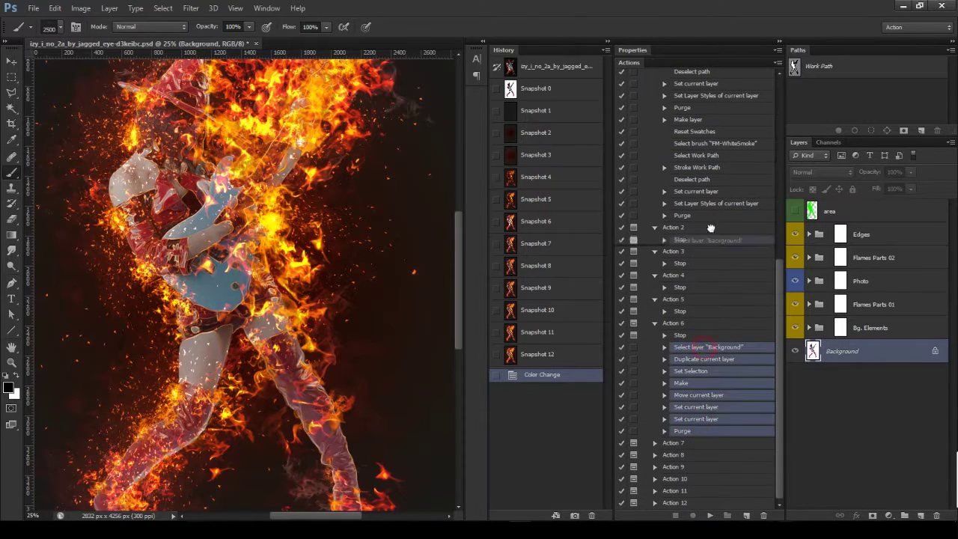
pyautogui.click(655, 442)
pyautogui.scroll(-3, 749, 437)
pyautogui.click(687, 358)
pyautogui.keyDown('shift'); pyautogui.click(682, 442); pyautogui.keyUp('shift')
pyautogui.moveTo(711, 358); pyautogui.dragTo(718, 234)
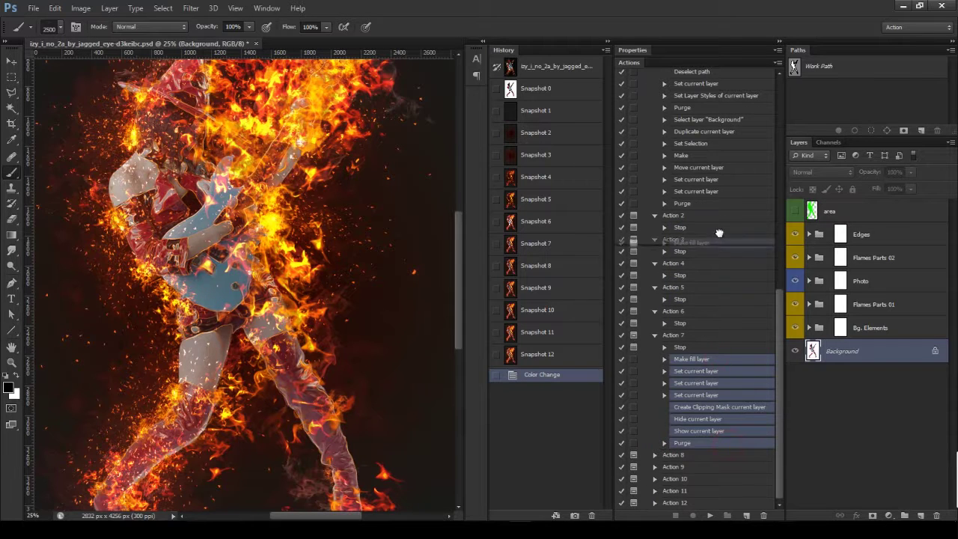
# Step: Move the steps of Actions 8 and 9 into Action 1
pyautogui.click(654, 454)
pyautogui.scroll(-3, 780, 425)
pyautogui.click(686, 226)
pyautogui.keyDown('shift'); pyautogui.click(683, 454); pyautogui.keyUp('shift')
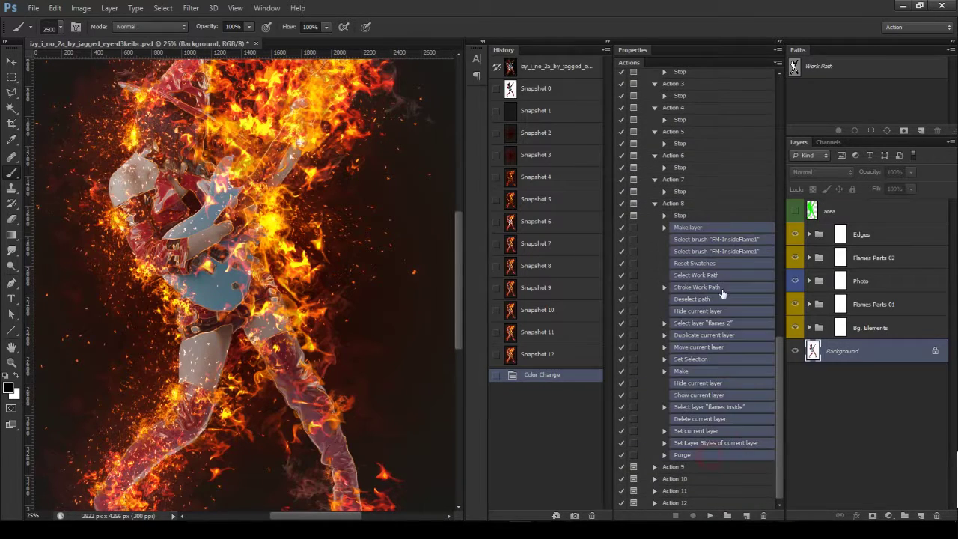
pyautogui.moveTo(722, 294); pyautogui.dragTo(711, 217)
pyautogui.scroll(-3, 779, 399)
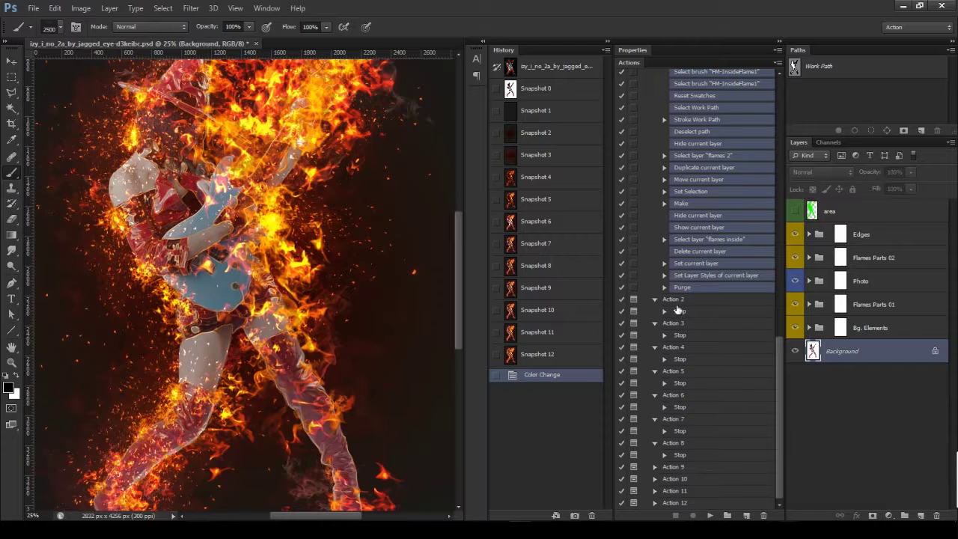
pyautogui.click(655, 466)
pyautogui.scroll(-3, 711, 419)
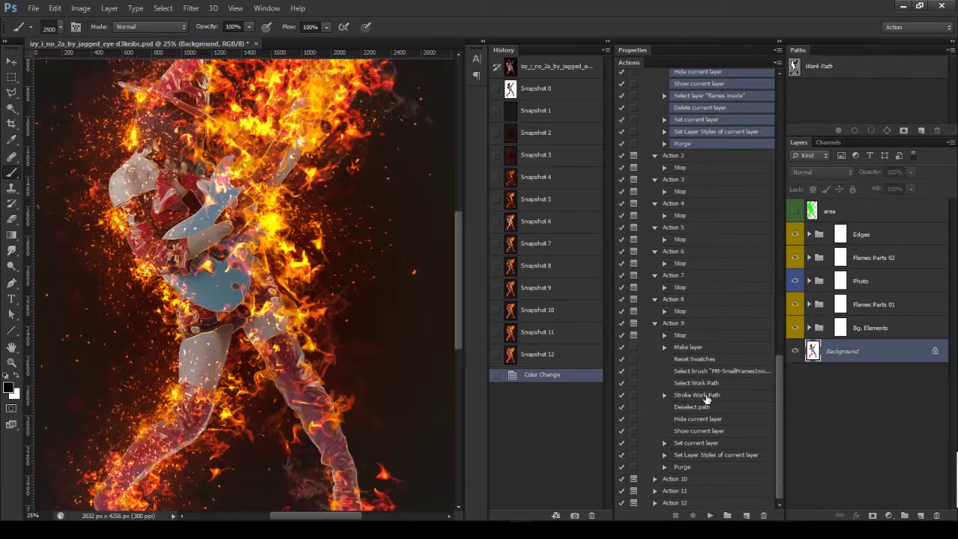
pyautogui.click(687, 346)
pyautogui.keyDown('shift'); pyautogui.click(682, 466); pyautogui.keyUp('shift')
pyautogui.moveTo(718, 349); pyautogui.dragTo(711, 153)
# Step: Move the recorded steps of Actions 10 and 11 into Action 1
pyautogui.click(655, 478)
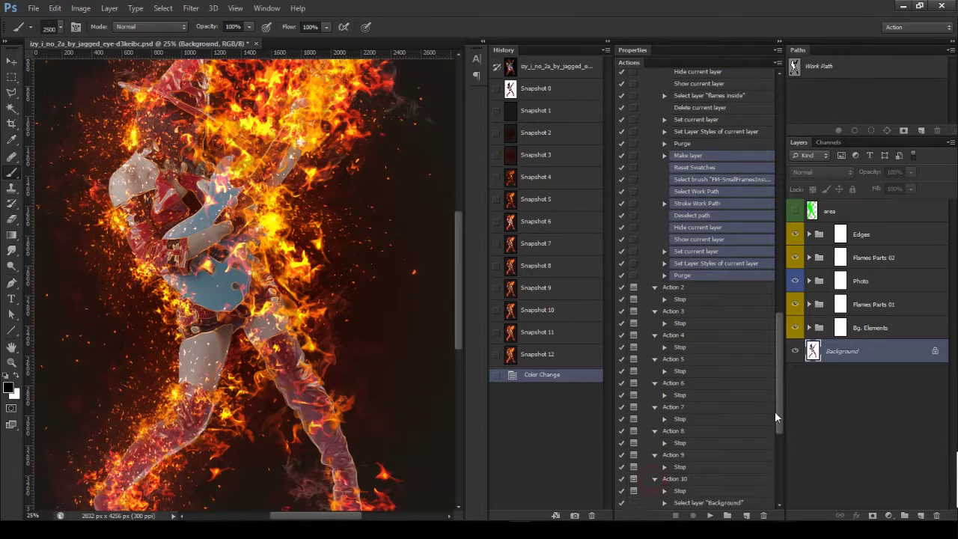
pyautogui.scroll(-3, 763, 449)
pyautogui.click(690, 276)
pyautogui.keyDown('shift'); pyautogui.click(698, 479); pyautogui.keyUp('shift')
pyautogui.scroll(5, 749, 336)
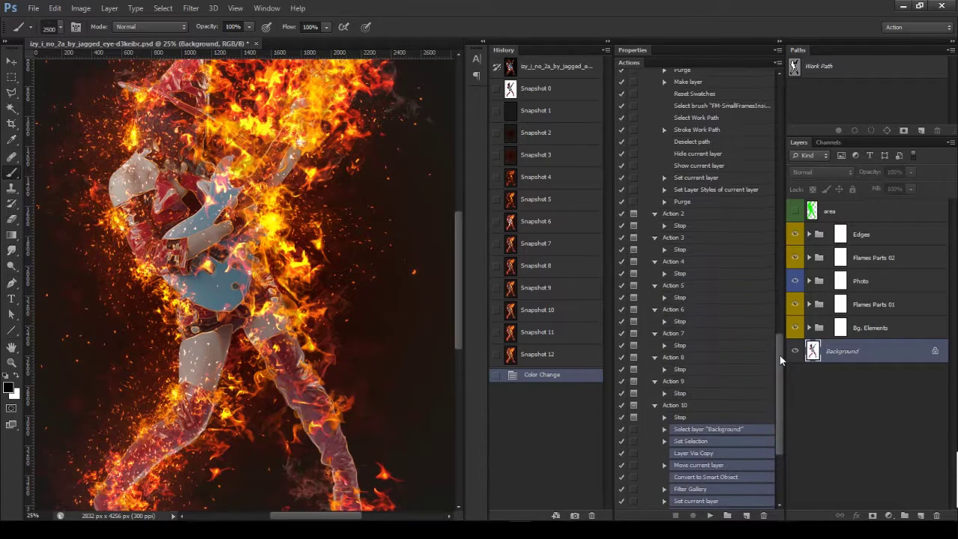
pyautogui.moveTo(711, 449); pyautogui.dragTo(711, 215)
pyautogui.scroll(-3, 774, 417)
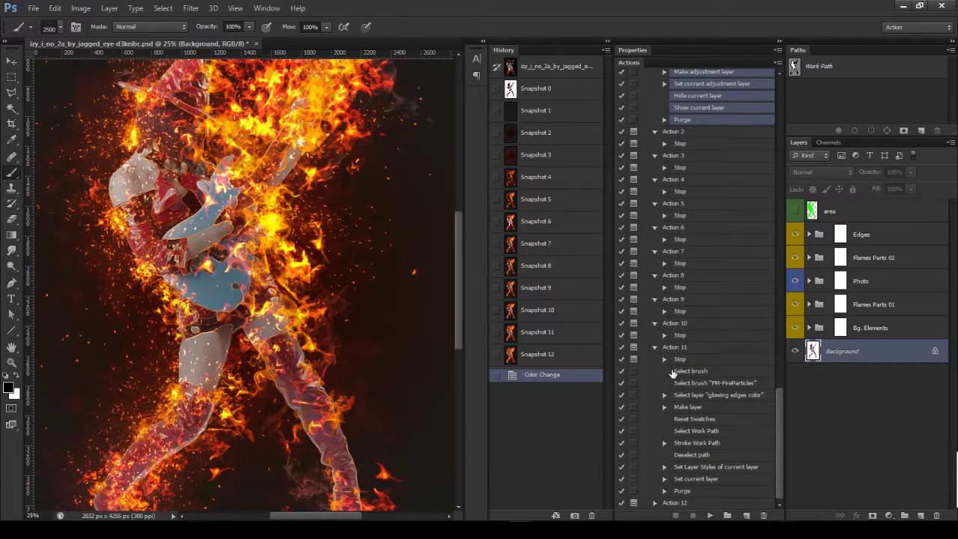
pyautogui.click(699, 374)
pyautogui.keyDown('shift'); pyautogui.click(760, 454); pyautogui.keyUp('shift')
pyautogui.moveTo(718, 449); pyautogui.dragTo(725, 198)
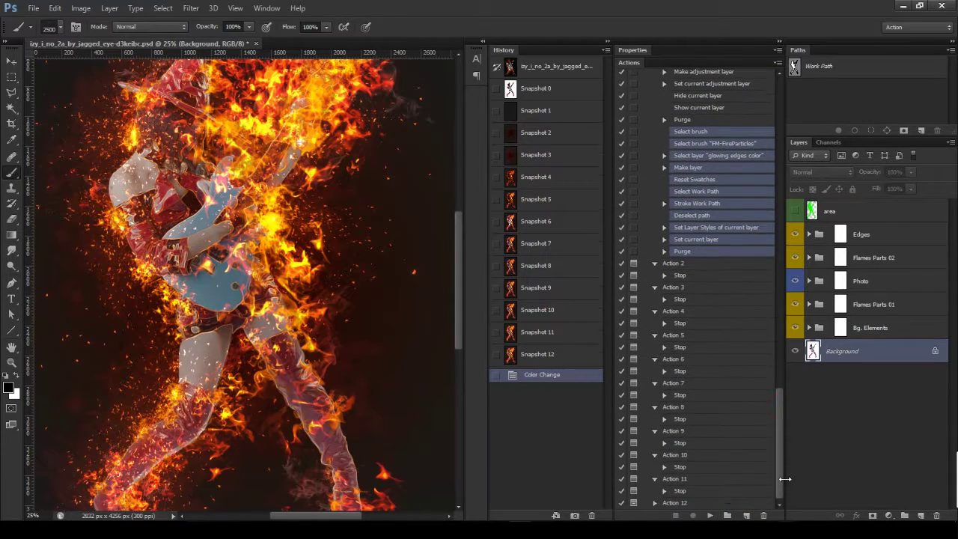
# Step: Move Action 12's steps into Action 1 after its Purge step
pyautogui.scroll(-5, 780, 350)
pyautogui.moveTo(778, 359); pyautogui.dragTo(780, 488)
pyautogui.keyDown('shift'); pyautogui.click(753, 503); pyautogui.keyUp('shift')
pyautogui.moveTo(777, 436); pyautogui.dragTo(766, 341)
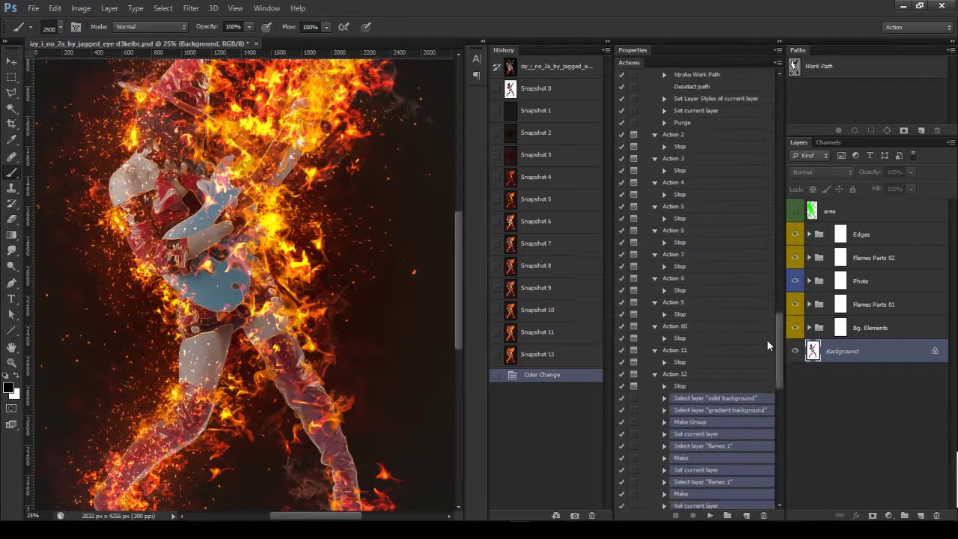
pyautogui.moveTo(724, 433); pyautogui.dragTo(716, 163)
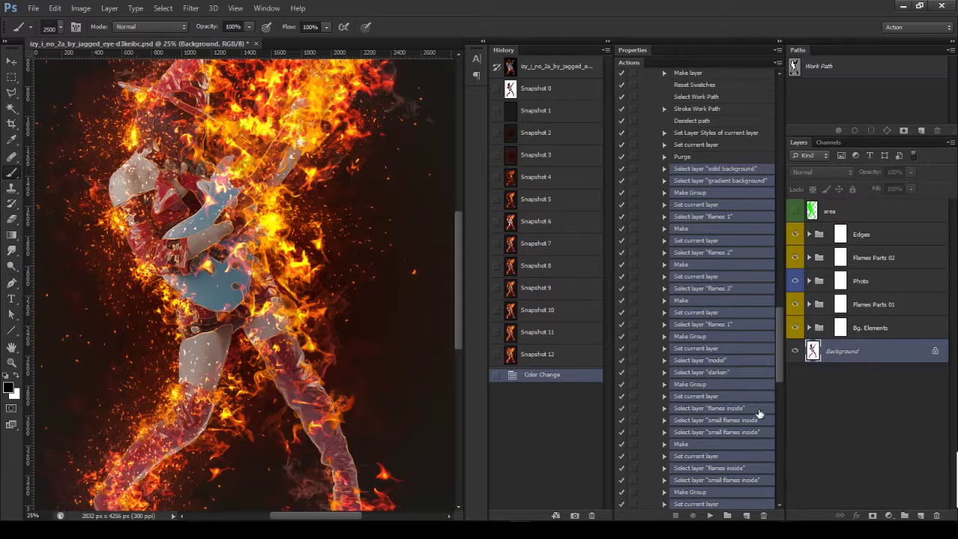
pyautogui.moveTo(777, 366); pyautogui.dragTo(781, 490)
pyautogui.click(696, 254)
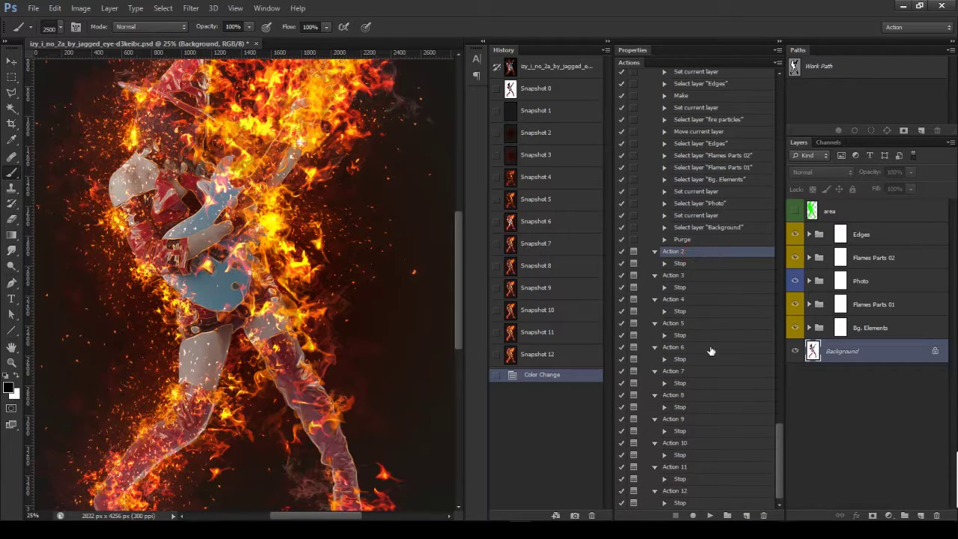
pyautogui.click(655, 251)
# Step: Collapse Actions 3 through 12 in the Actions panel
pyautogui.click(655, 275)
pyautogui.click(655, 299)
pyautogui.click(655, 323)
pyautogui.click(655, 347)
pyautogui.click(654, 371)
pyautogui.click(655, 395)
pyautogui.click(655, 419)
pyautogui.click(655, 443)
pyautogui.click(655, 467)
pyautogui.click(655, 491)
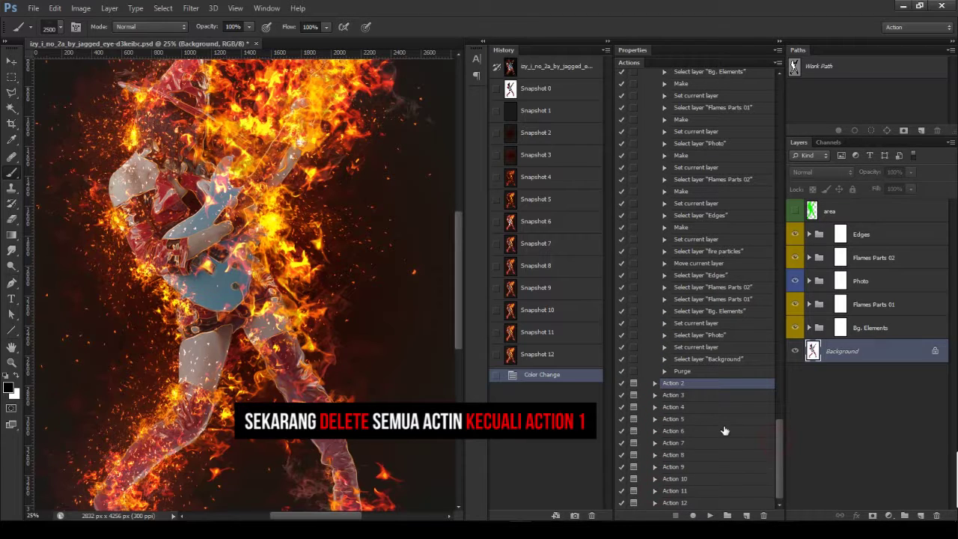
# Step: Delete the emptied Actions 2 through 12
pyautogui.click(726, 503)
pyautogui.keyDown('shift'); pyautogui.click(719, 382); pyautogui.keyUp('shift')
pyautogui.click(763, 515)
pyautogui.click(455, 199)
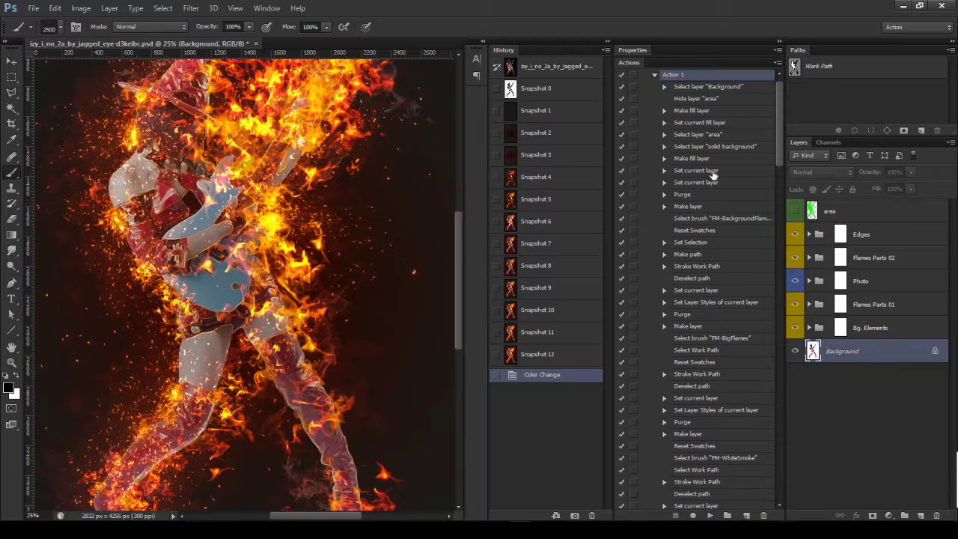
# Step: Rename Action 1 to 'Real Burn'
pyautogui.click(655, 74)
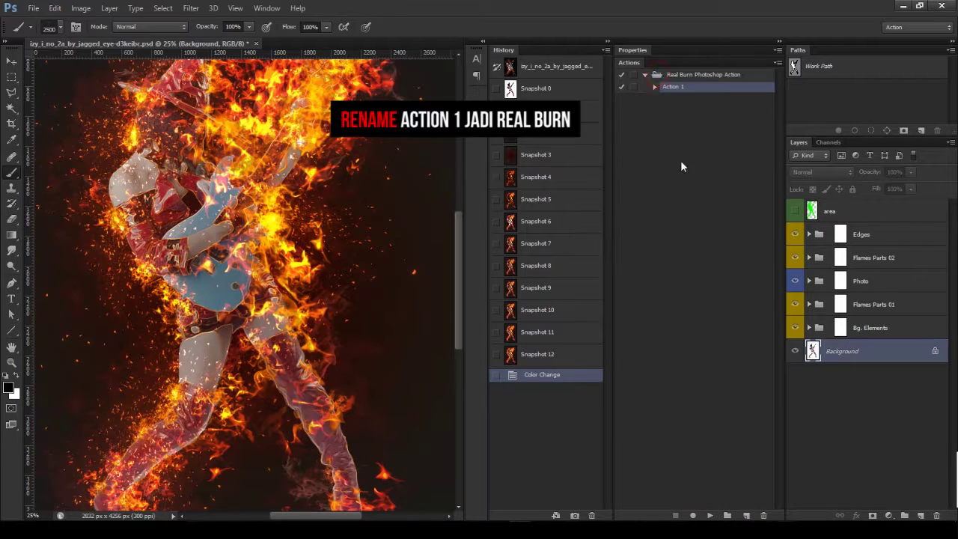
pyautogui.doubleClick(677, 88)
pyautogui.write('Real Burn')
pyautogui.press('Return')
# Step: Insert a Stop at the end showing the message 'Render Complate! :)'
pyautogui.click(778, 50)
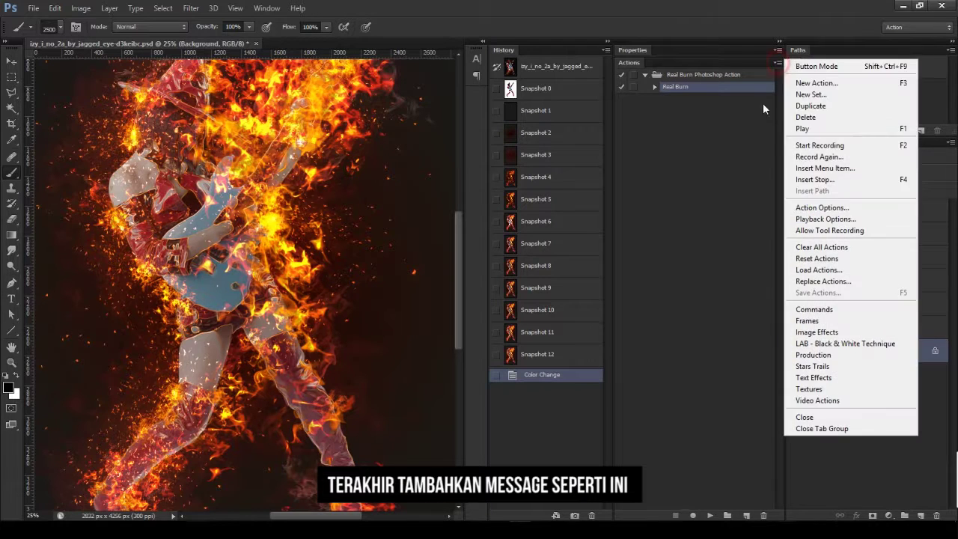
pyautogui.click(815, 180)
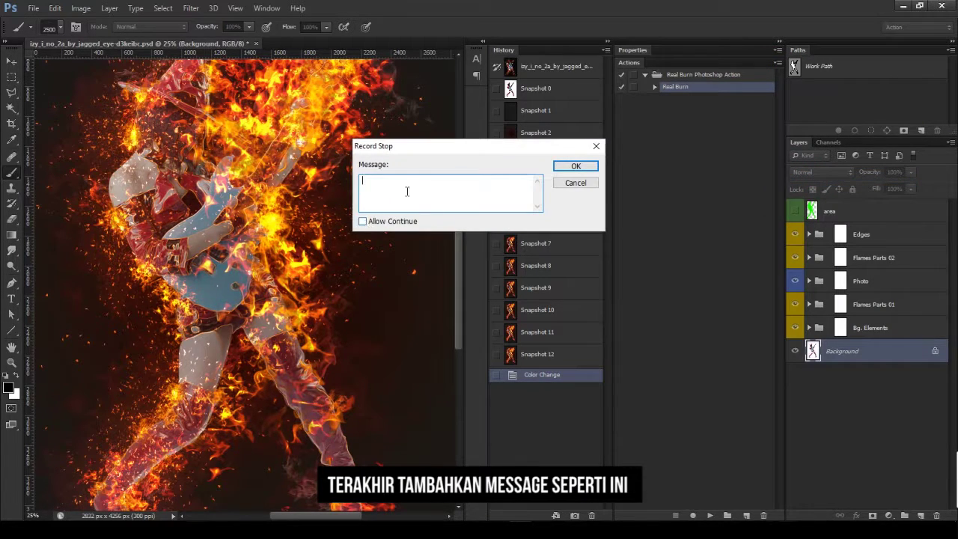
pyautogui.click(407, 191)
pyautogui.write('Render Complate! :)')
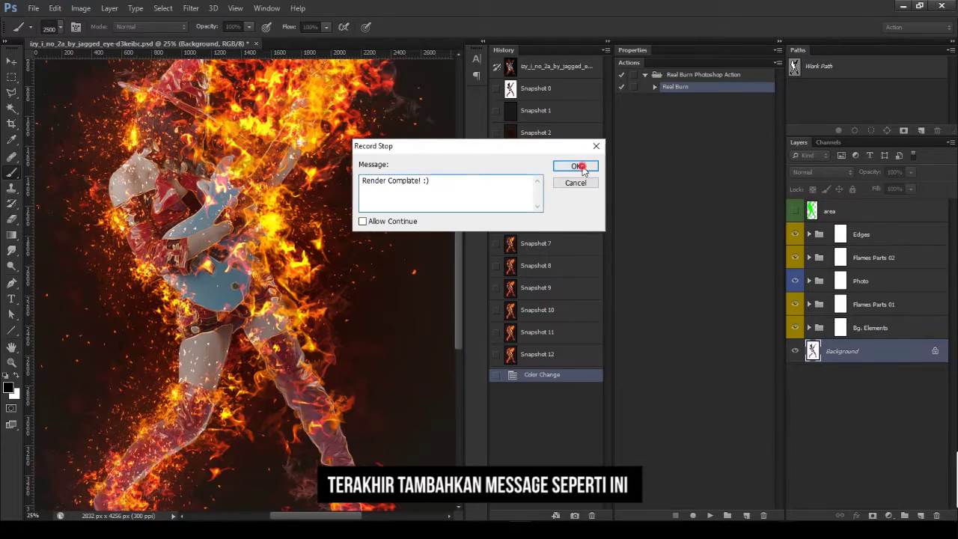
pyautogui.click(575, 166)
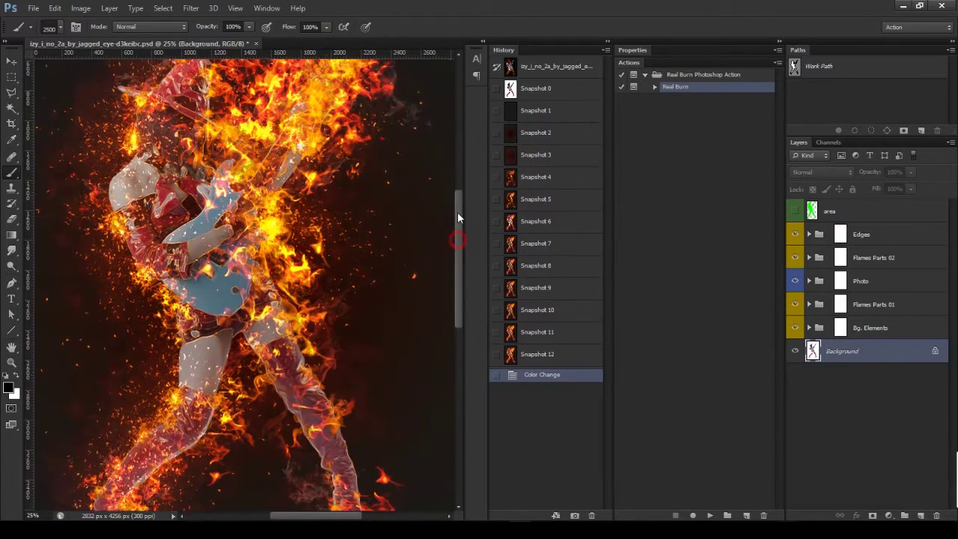
pyautogui.click(606, 41)
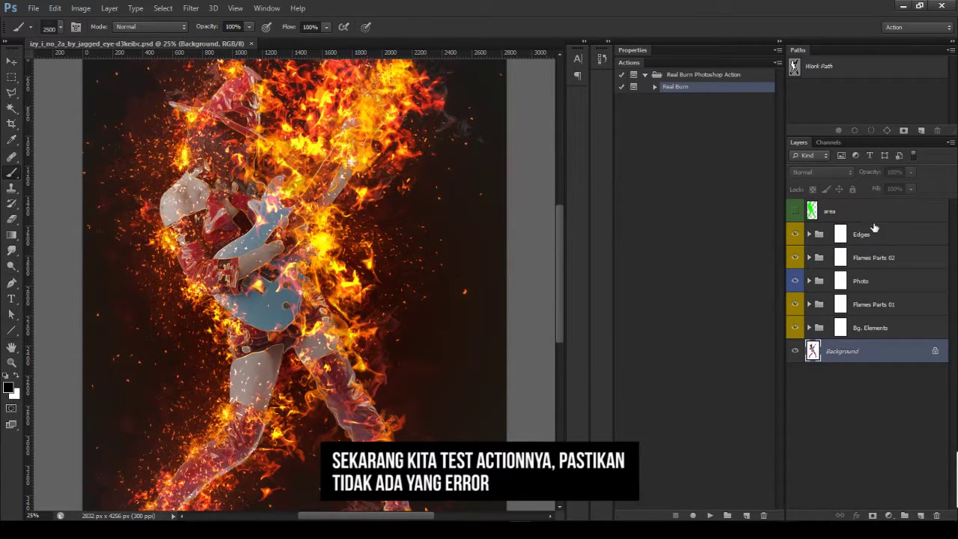
# Step: Delete the effect groups from Edges down to Bg. Elements
pyautogui.click(916, 236)
pyautogui.keyDown('shift'); pyautogui.click(913, 327); pyautogui.keyUp('shift')
pyautogui.click(936, 514)
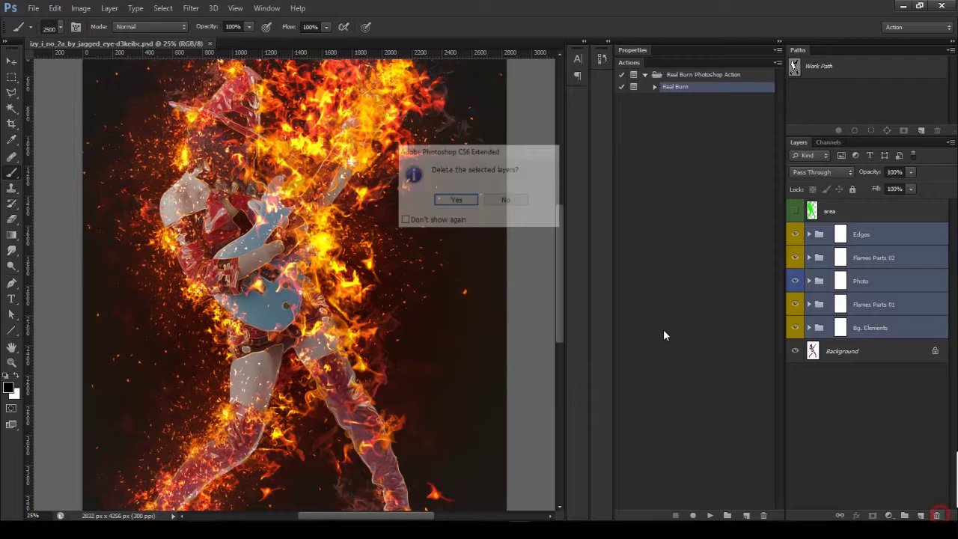
pyautogui.click(473, 201)
# Step: Play the Real Burn action on the guitarist photo and dismiss the render-complete message
pyautogui.click(793, 212)
pyautogui.click(792, 213)
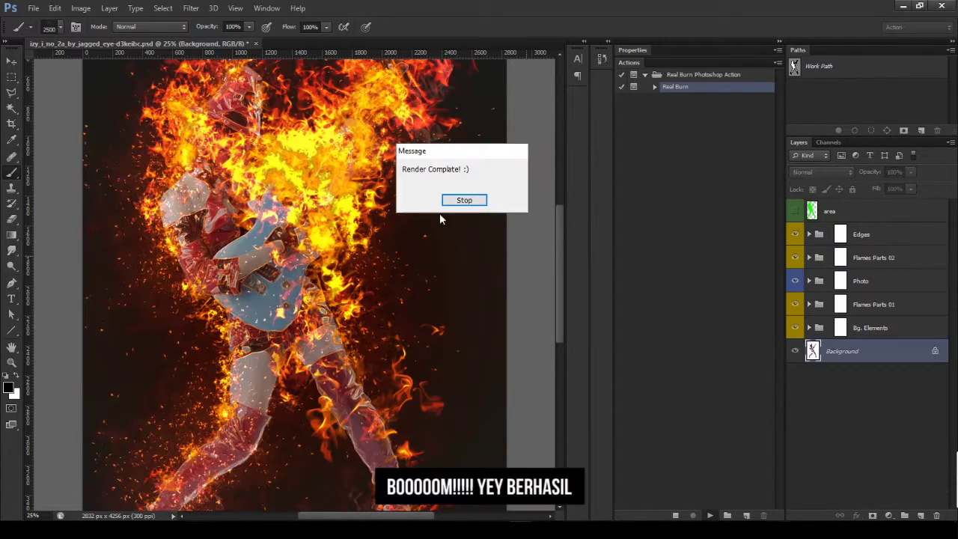
pyautogui.click(462, 200)
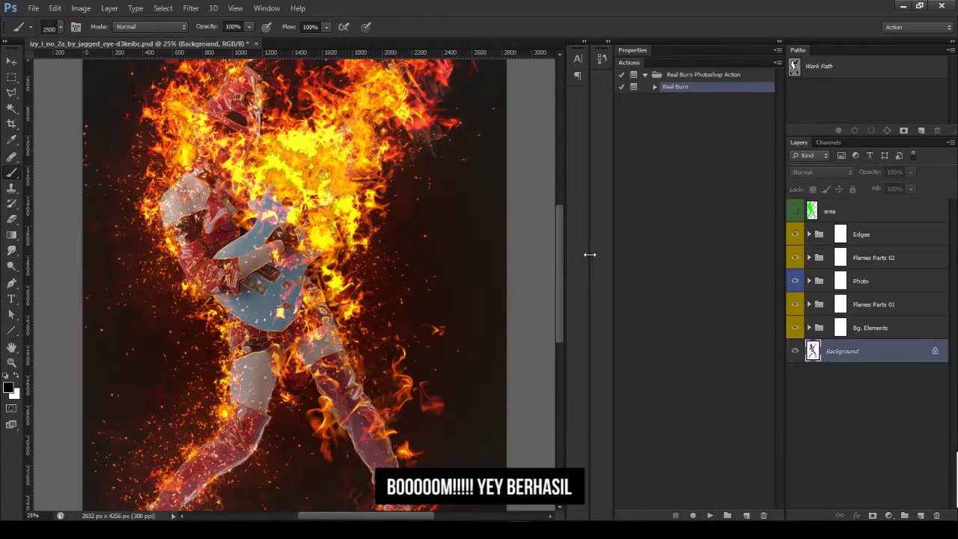
pyautogui.moveTo(563, 241)
pyautogui.mouseDown()
pyautogui.moveTo(556, 254)
pyautogui.moveTo(557, 244)
pyautogui.mouseUp()
# Step: Hide the model photo layer and expand Flames Parts 02 to select small flames inside
pyautogui.click(809, 280)
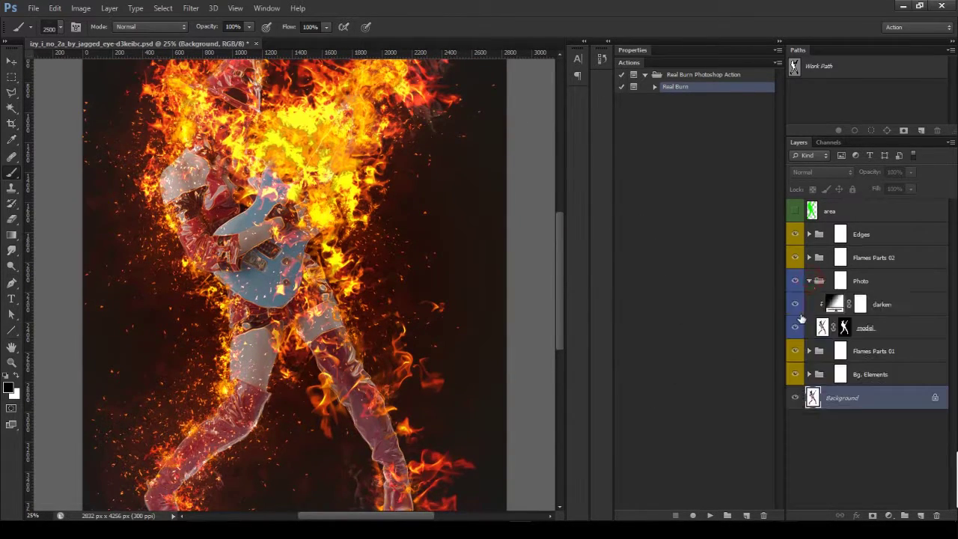
pyautogui.click(794, 327)
pyautogui.moveTo(563, 266); pyautogui.dragTo(561, 235)
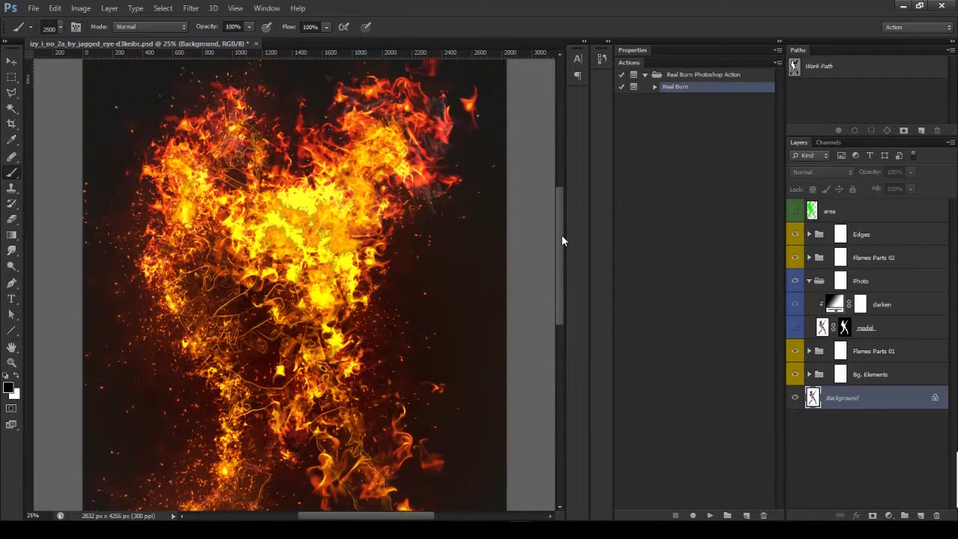
pyautogui.click(795, 258)
pyautogui.click(795, 258)
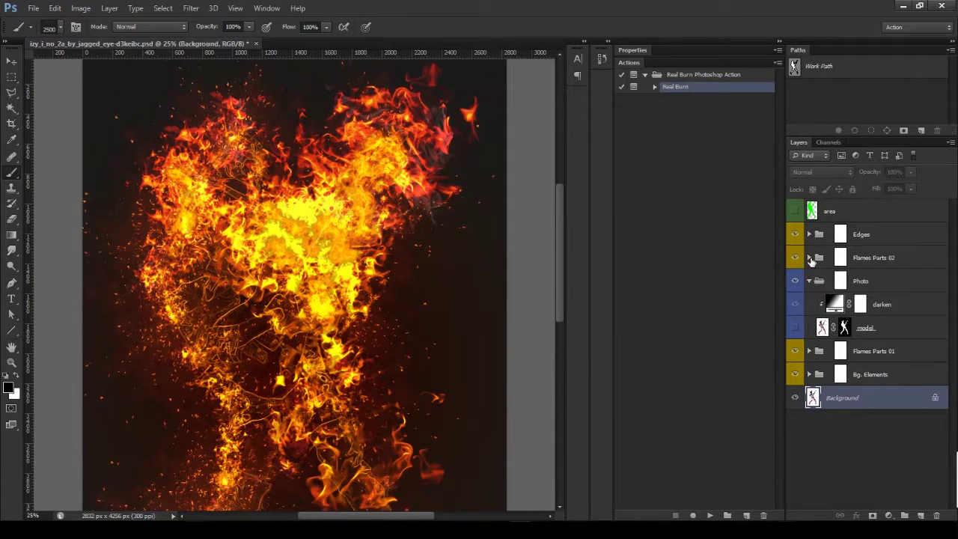
pyautogui.click(809, 257)
pyautogui.click(894, 286)
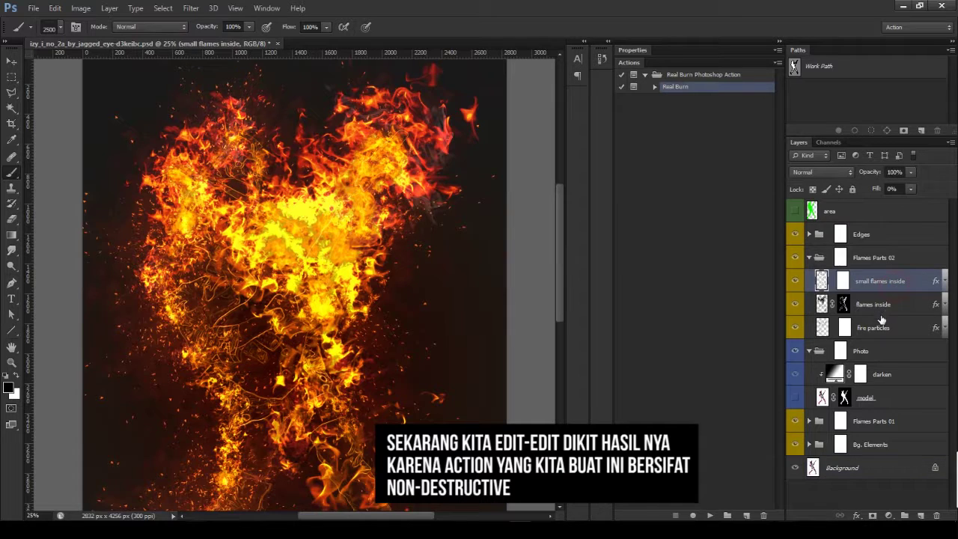
# Step: Compare the Edges group on and off, then expand it
pyautogui.click(880, 330)
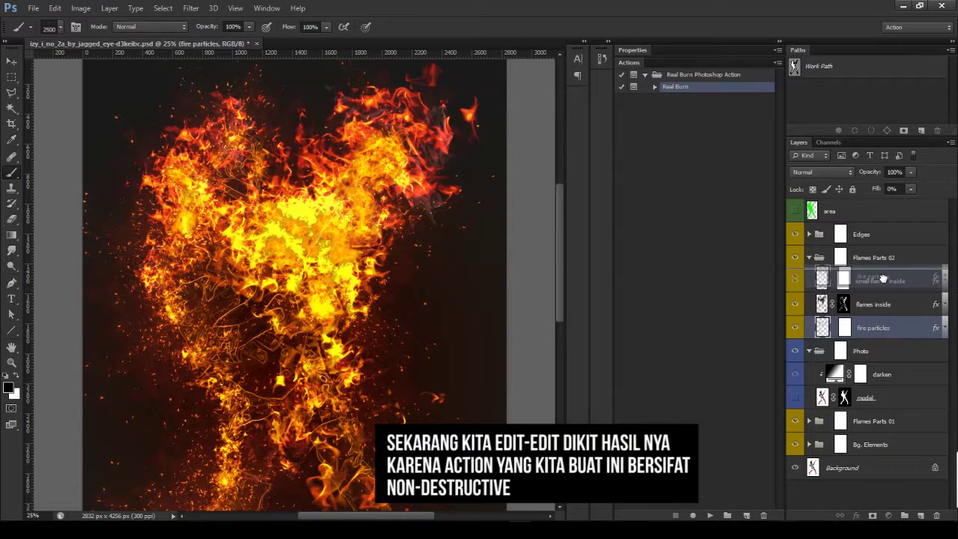
pyautogui.click(795, 236)
pyautogui.click(796, 236)
pyautogui.click(809, 234)
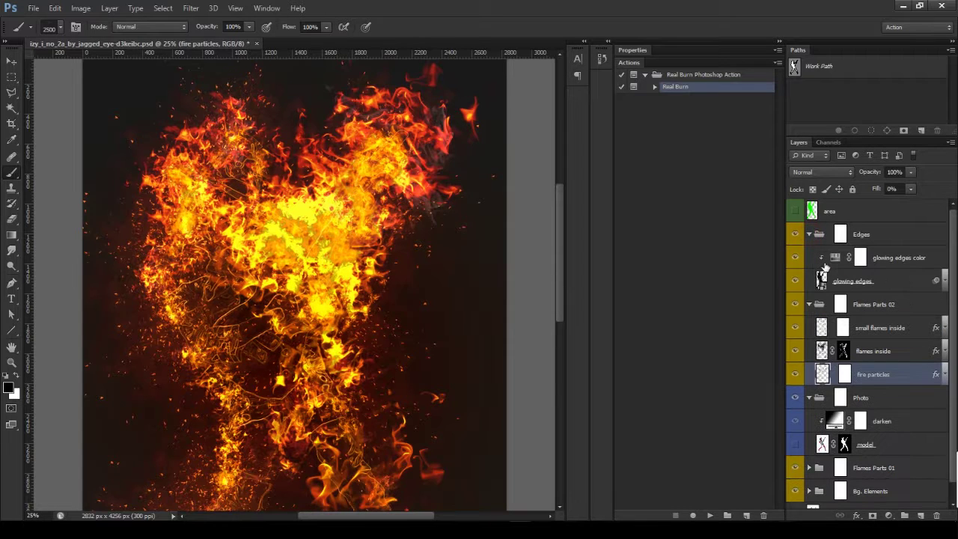
# Step: Shift the glowing edges color hue to teal green at 153 and zoom to 33.3%
pyautogui.doubleClick(834, 257)
pyautogui.moveTo(628, 132)
pyautogui.mouseDown()
pyautogui.moveTo(717, 130)
pyautogui.moveTo(684, 132)
pyautogui.mouseUp()
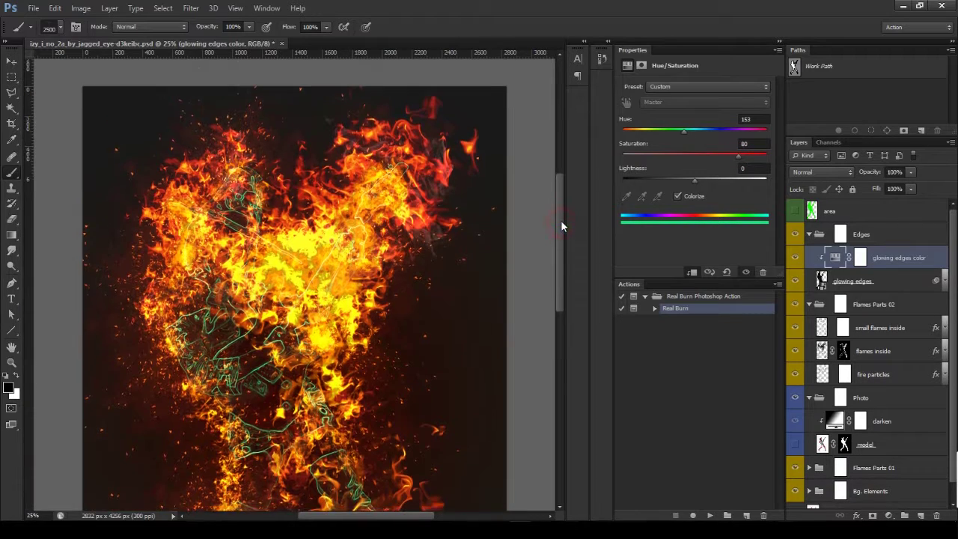
pyautogui.moveTo(563, 225); pyautogui.dragTo(563, 240)
pyautogui.click(642, 334)
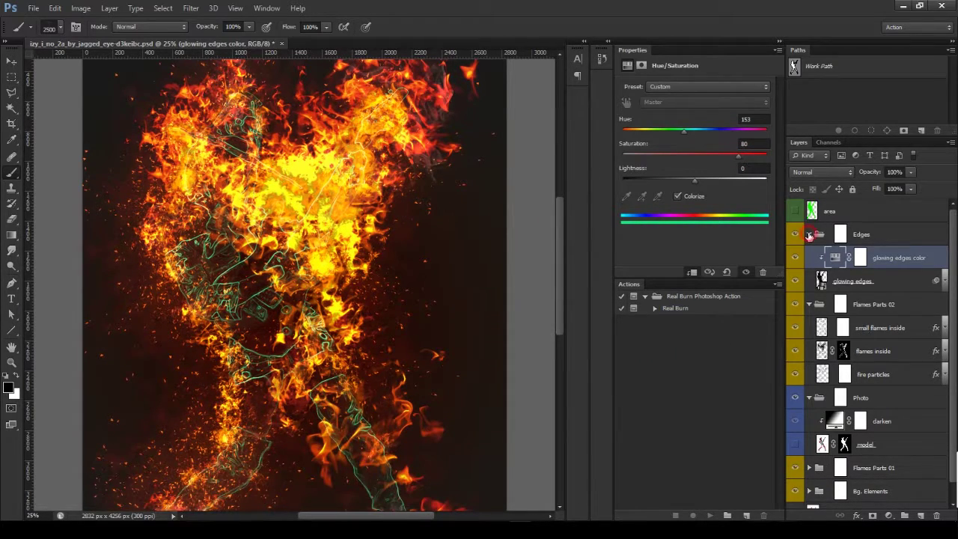
pyautogui.click(808, 234)
pyautogui.hotkey('ctrl', '+')
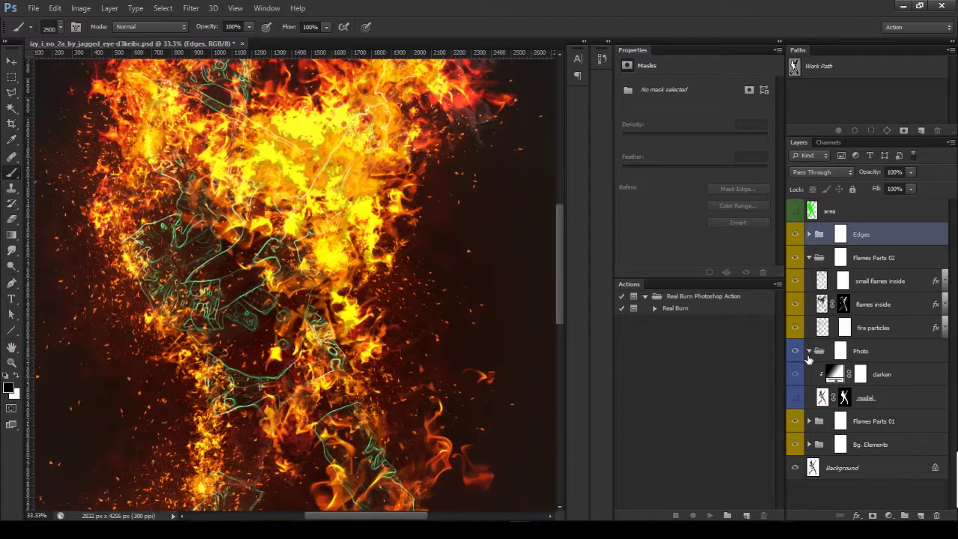
pyautogui.click(795, 398)
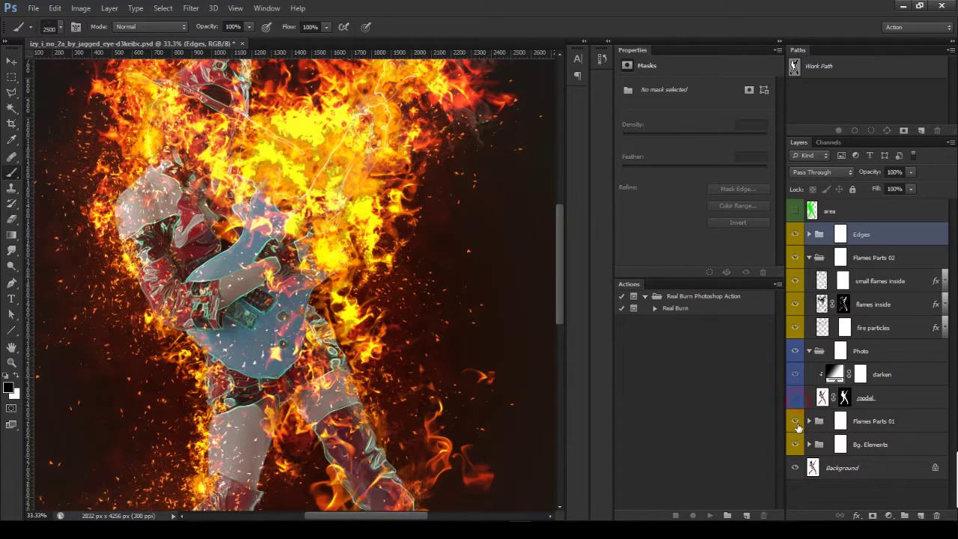
# Step: Expand Flames Parts 01, compare flames 3 and flames 2, and select flames 2
pyautogui.click(809, 421)
pyautogui.moveTo(951, 364); pyautogui.dragTo(951, 414)
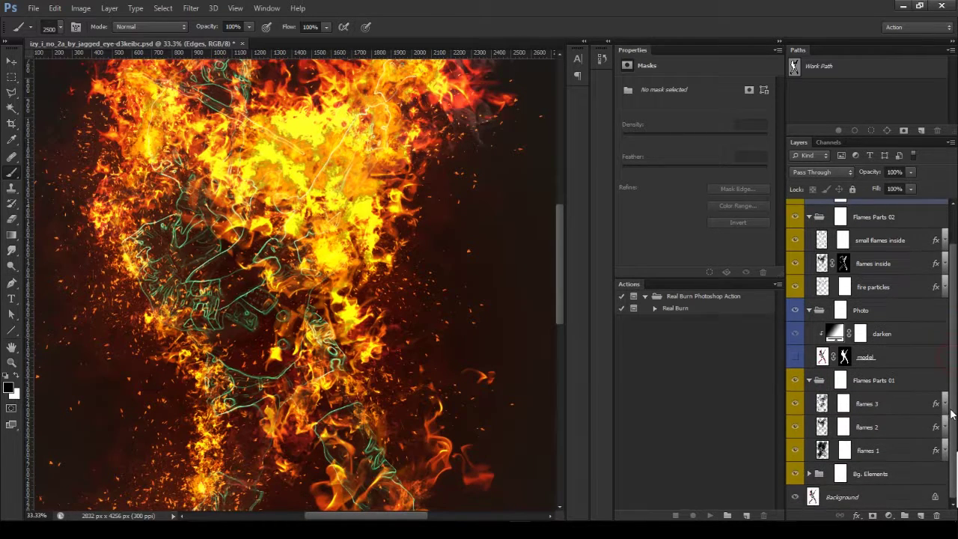
pyautogui.click(898, 407)
pyautogui.click(794, 404)
pyautogui.click(794, 405)
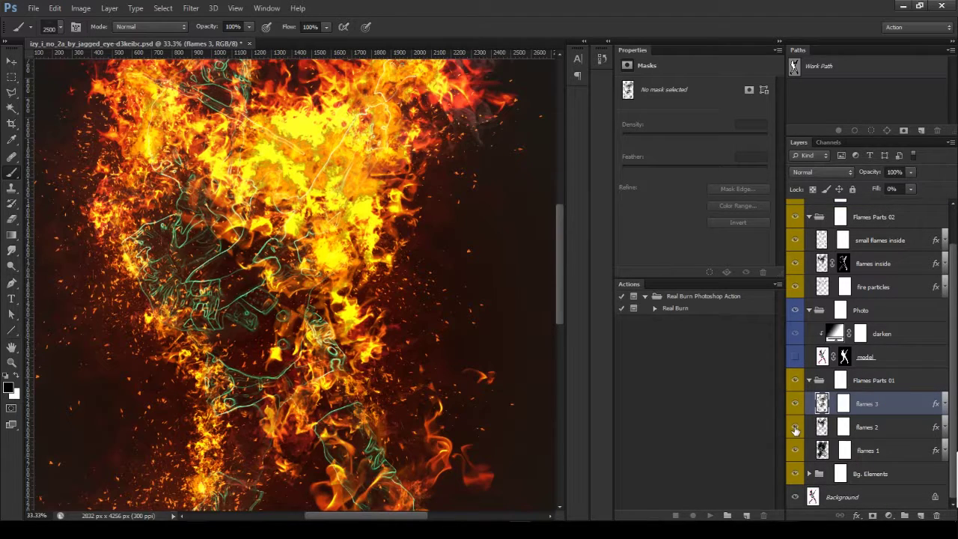
pyautogui.click(795, 427)
pyautogui.click(794, 427)
pyautogui.click(821, 426)
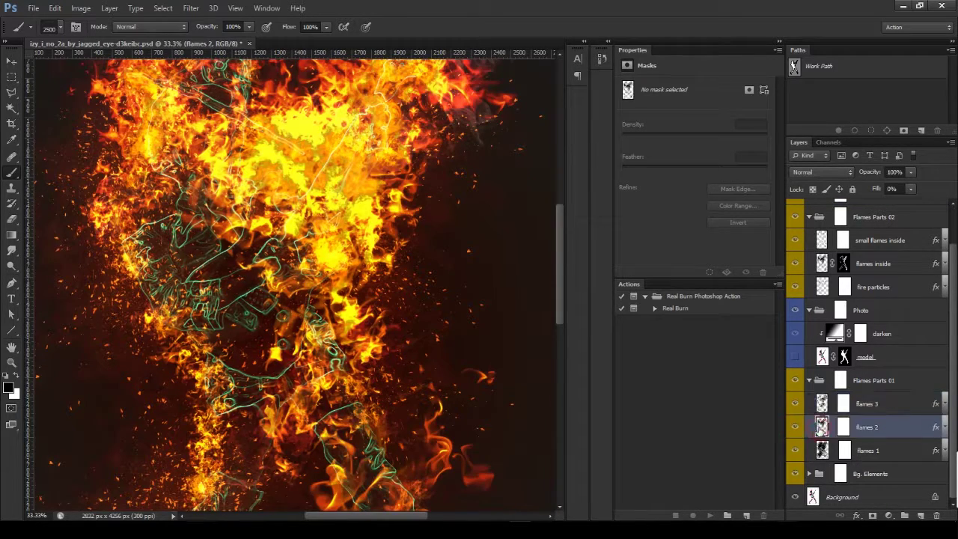
# Step: Shrink the brush to about 292 px and mask flames over the guitarist on flames 2
pyautogui.moveTo(561, 273); pyautogui.dragTo(558, 254)
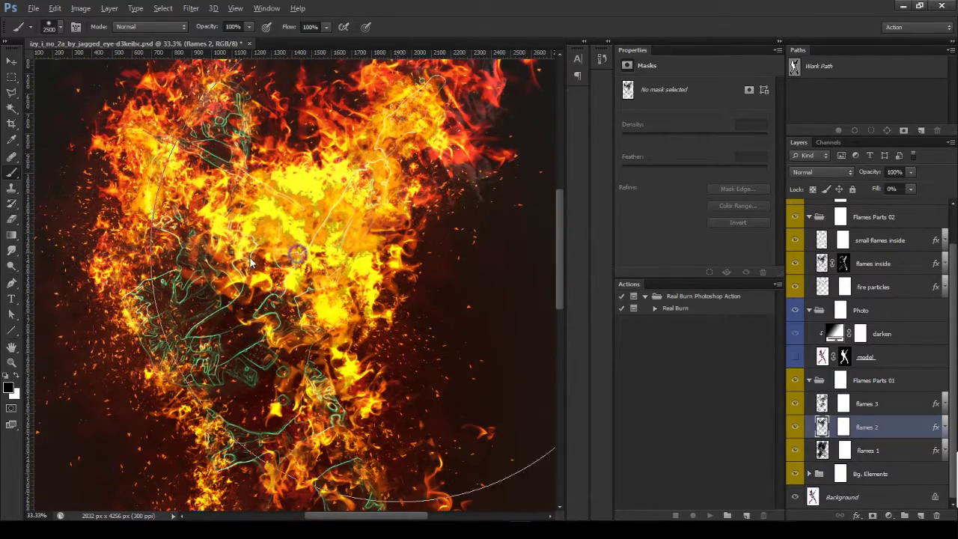
pyautogui.moveTo(337, 276); pyautogui.dragTo(259, 279)
pyautogui.moveTo(356, 248); pyautogui.dragTo(327, 249)
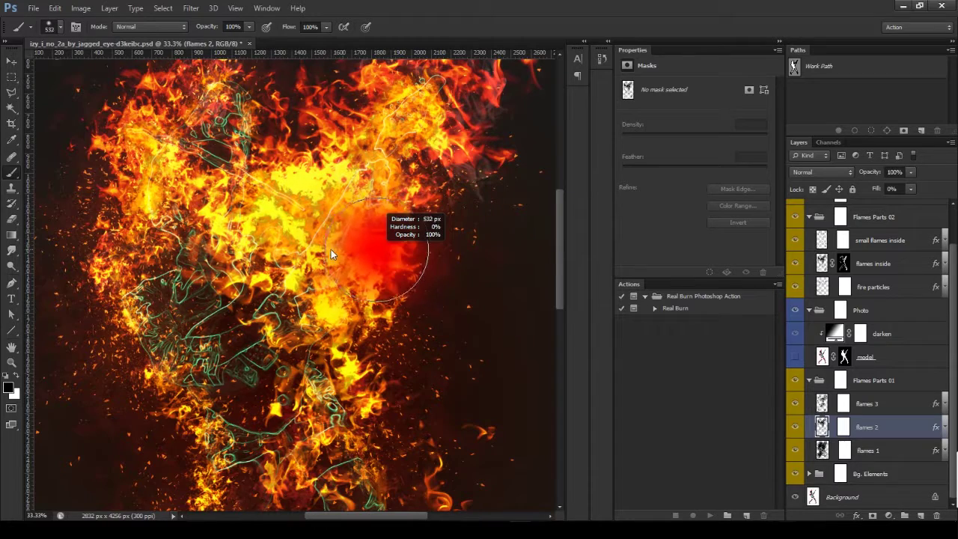
pyautogui.click(842, 426)
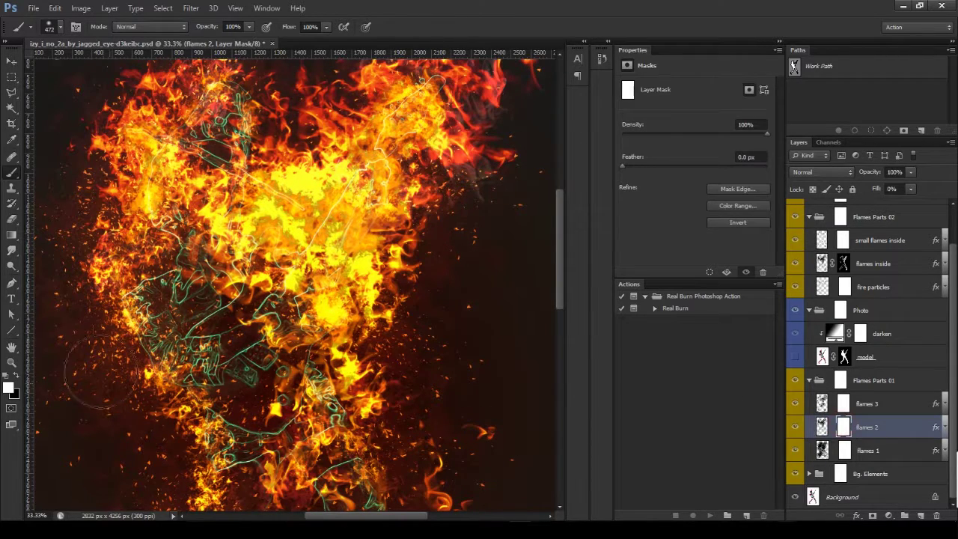
pyautogui.moveTo(390, 267); pyautogui.dragTo(375, 265)
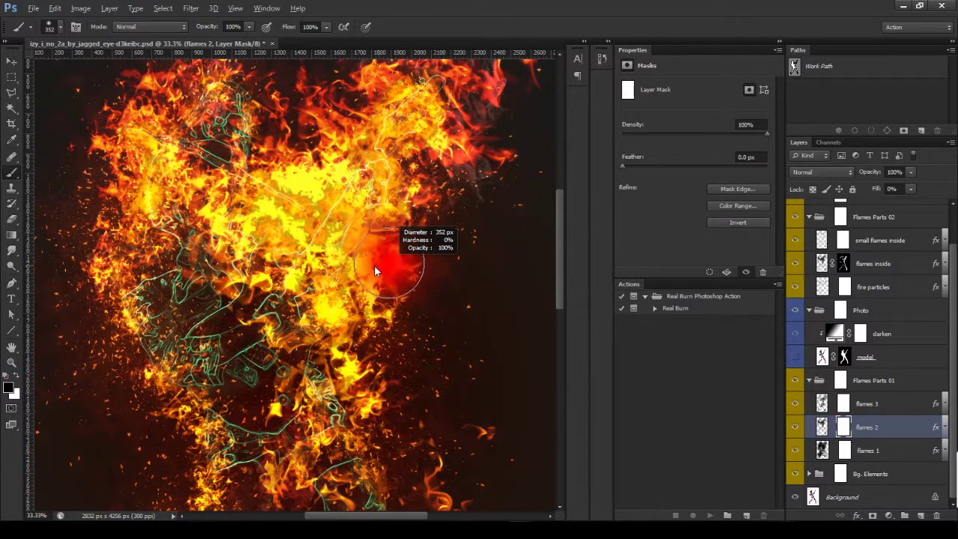
pyautogui.moveTo(207, 27); pyautogui.dragTo(176, 24)
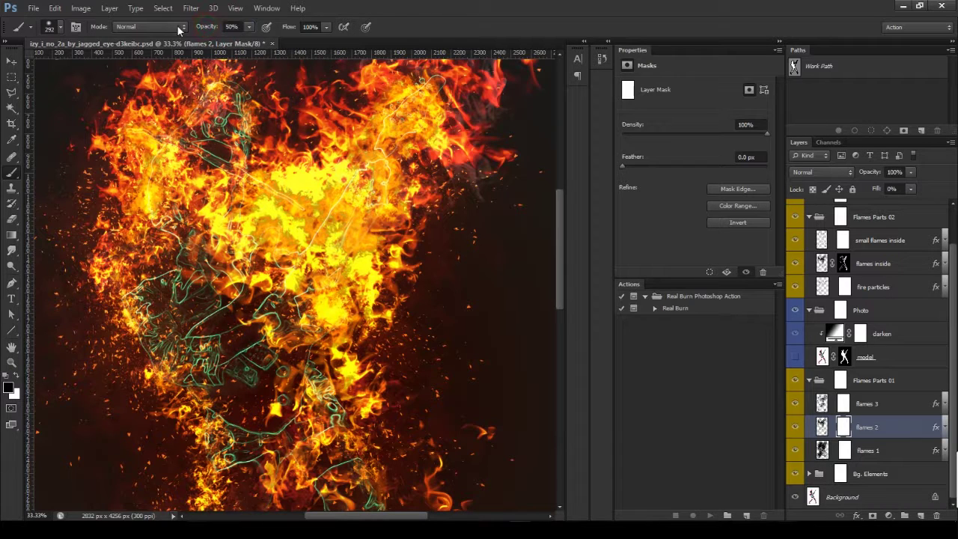
pyautogui.moveTo(299, 184)
pyautogui.mouseDown()
pyautogui.moveTo(323, 232)
pyautogui.moveTo(276, 270)
pyautogui.mouseUp()
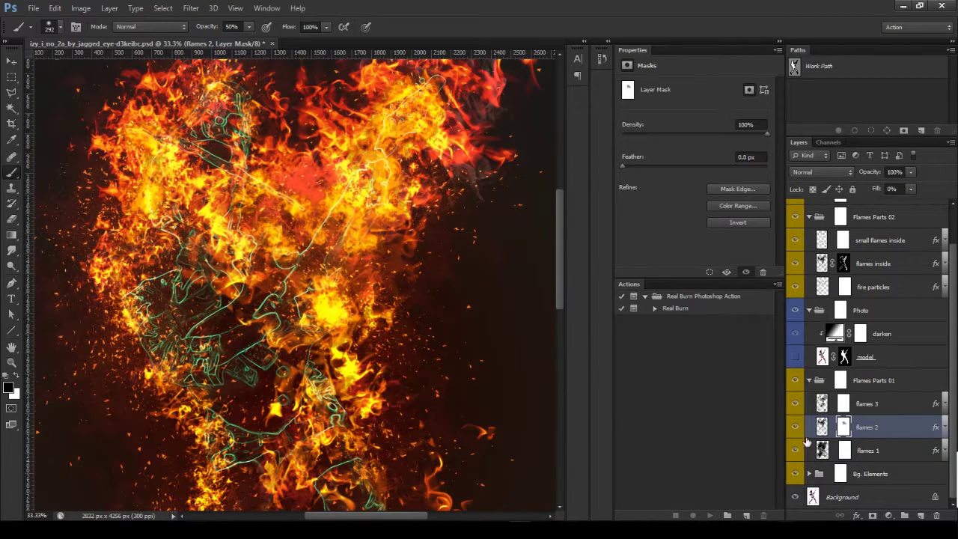
# Step: Compare the flames 2 mask and lower the darken layer's opacity to brighten the model
pyautogui.keyDown('shift'); pyautogui.click(839, 426); pyautogui.keyUp('shift')
pyautogui.keyDown('shift'); pyautogui.click(840, 427); pyautogui.keyUp('shift')
pyautogui.moveTo(556, 239)
pyautogui.mouseDown()
pyautogui.moveTo(556, 213)
pyautogui.moveTo(572, 257)
pyautogui.mouseUp()
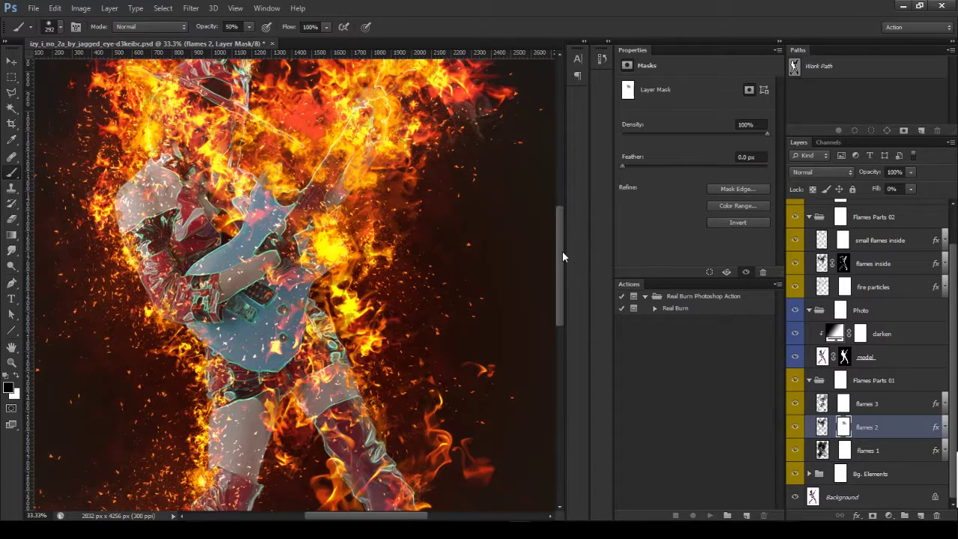
pyautogui.moveTo(562, 252); pyautogui.dragTo(557, 228)
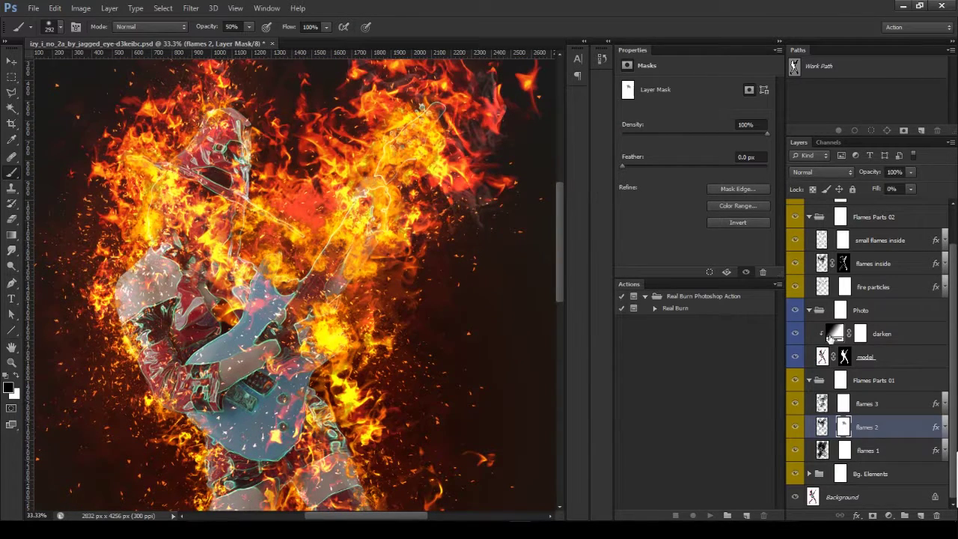
pyautogui.click(834, 334)
pyautogui.moveTo(867, 172)
pyautogui.mouseDown()
pyautogui.moveTo(806, 180)
pyautogui.moveTo(823, 212)
pyautogui.mouseUp()
pyautogui.moveTo(558, 252); pyautogui.dragTo(564, 243)
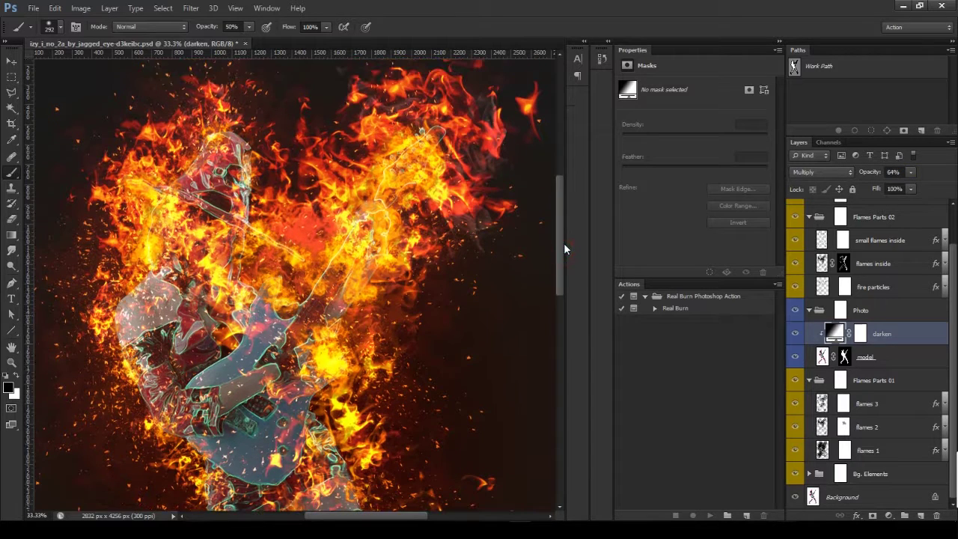
# Step: Mask more flames around the arm on flames 2 and along the guitar neck on flames 3
pyautogui.click(843, 427)
pyautogui.moveTo(196, 232)
pyautogui.mouseDown()
pyautogui.moveTo(176, 222)
pyautogui.moveTo(155, 250)
pyautogui.mouseUp()
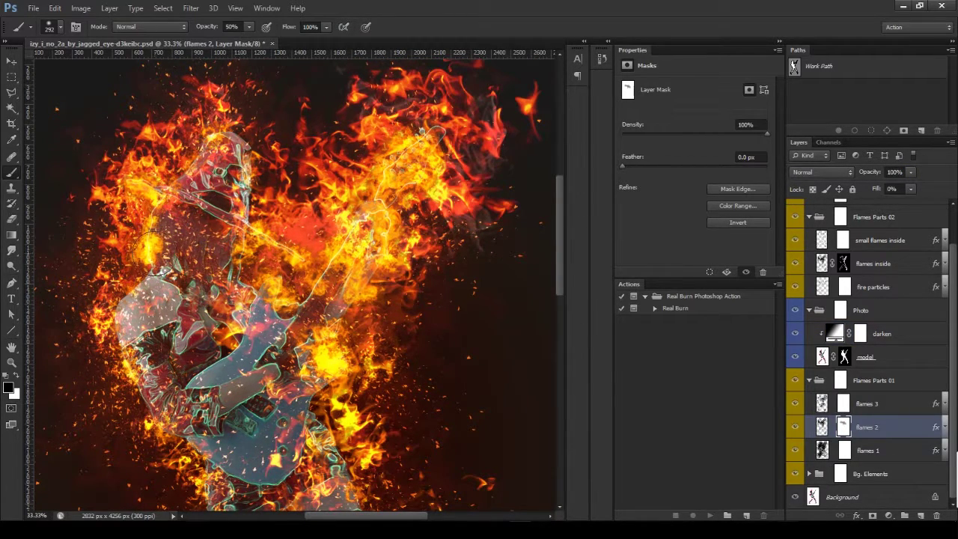
pyautogui.click(794, 404)
pyautogui.click(795, 405)
pyautogui.click(843, 404)
pyautogui.moveTo(324, 187); pyautogui.dragTo(356, 310)
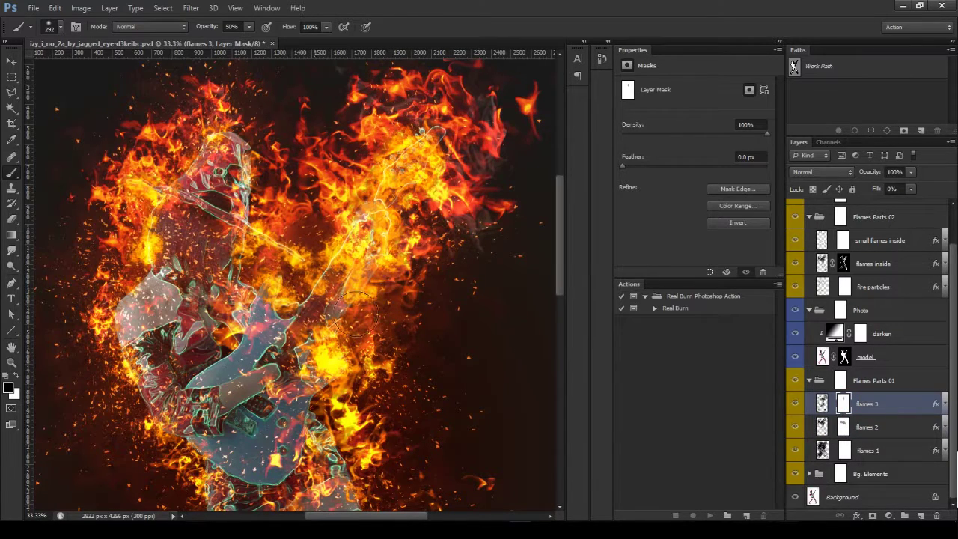
pyautogui.scroll(-5, 559, 273)
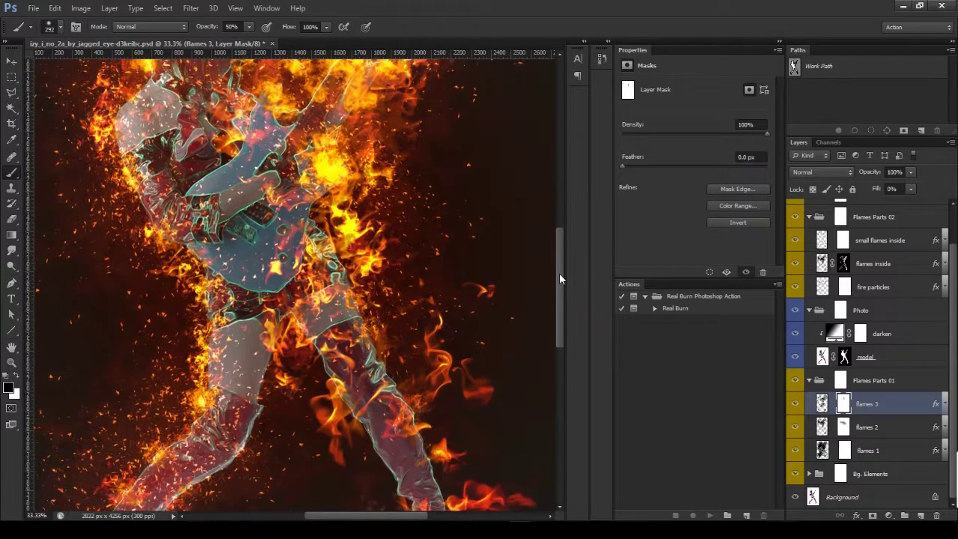
pyautogui.hotkey('ctrl', '-')
pyautogui.moveTo(559, 273); pyautogui.dragTo(559, 248)
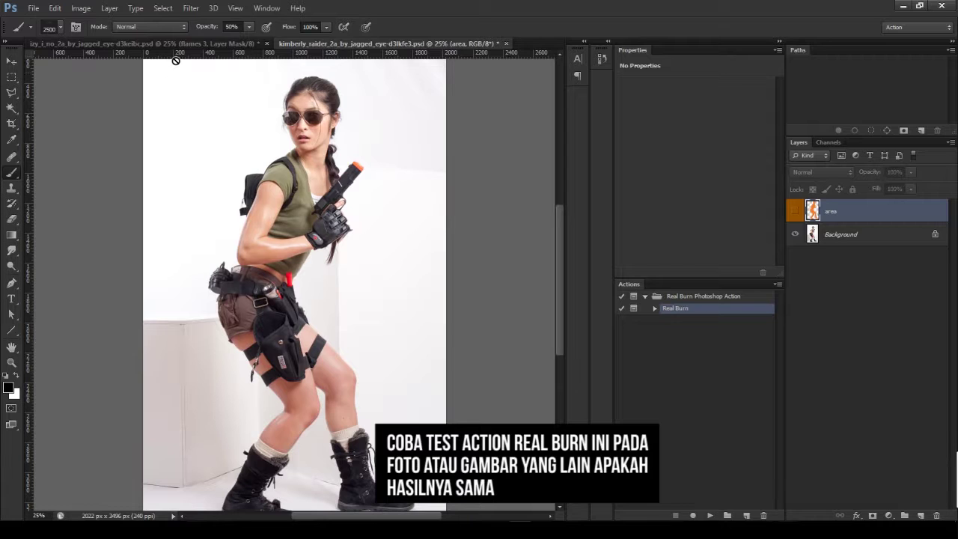
# Step: Restore 100% brush opacity, run Real Burn on the woman photo, and dismiss the completion message
pyautogui.moveTo(205, 26); pyautogui.dragTo(254, 27)
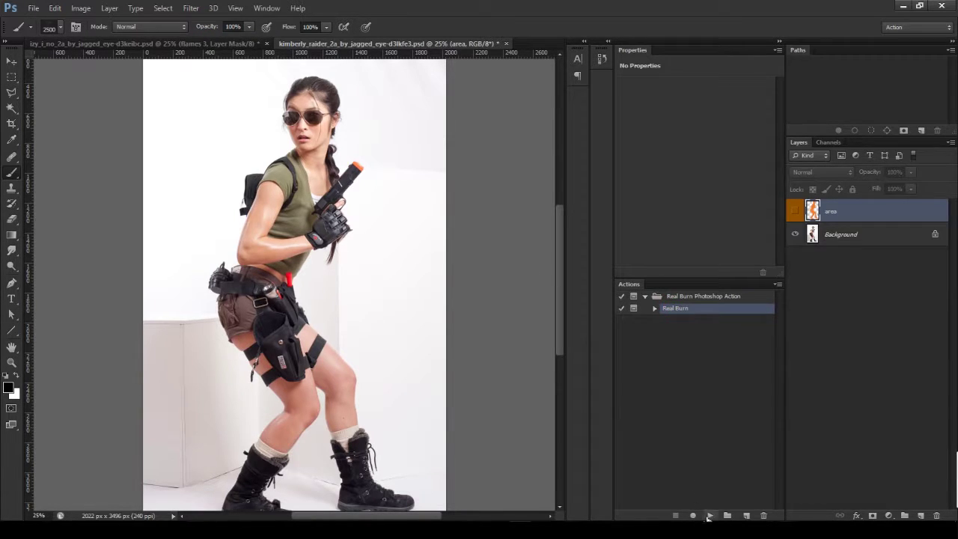
pyautogui.click(709, 515)
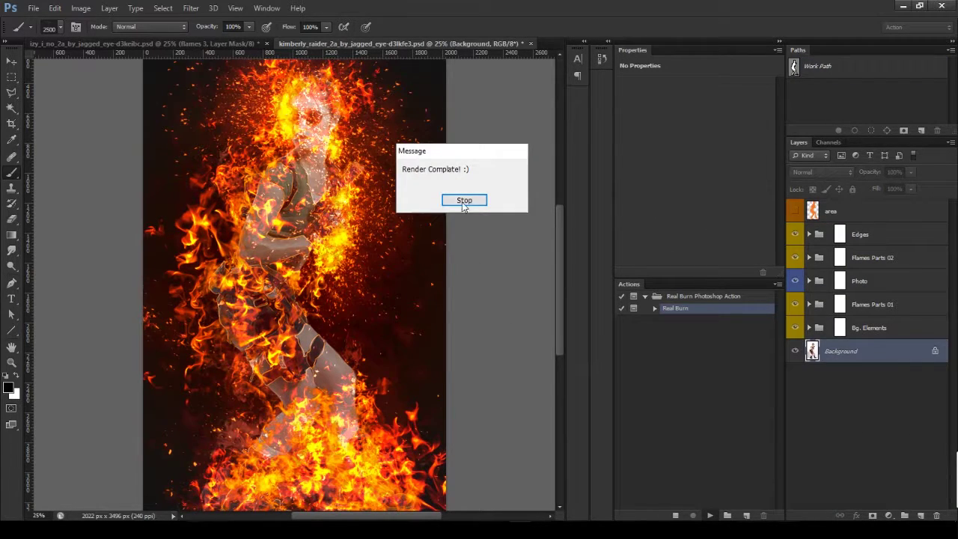
pyautogui.click(464, 200)
pyautogui.hotkey('ctrl', '+')
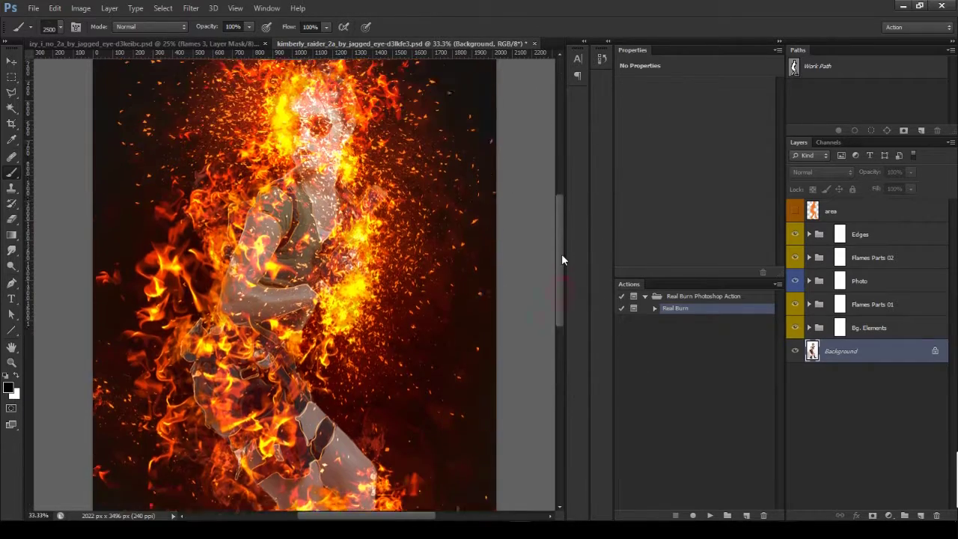
# Step: Mask flames off the woman's face and chest on the flames 2 mask
pyautogui.scroll(3, 561, 259)
pyautogui.click(808, 304)
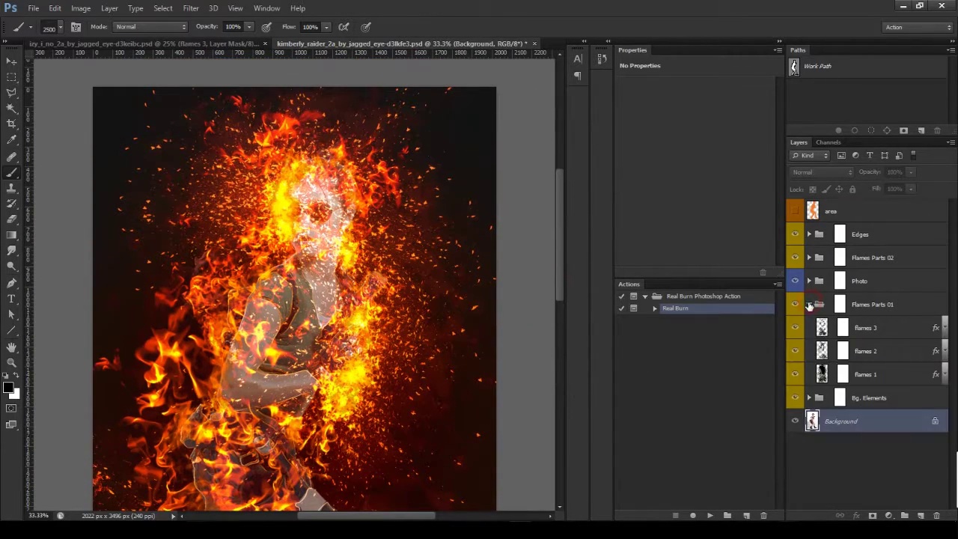
pyautogui.click(842, 350)
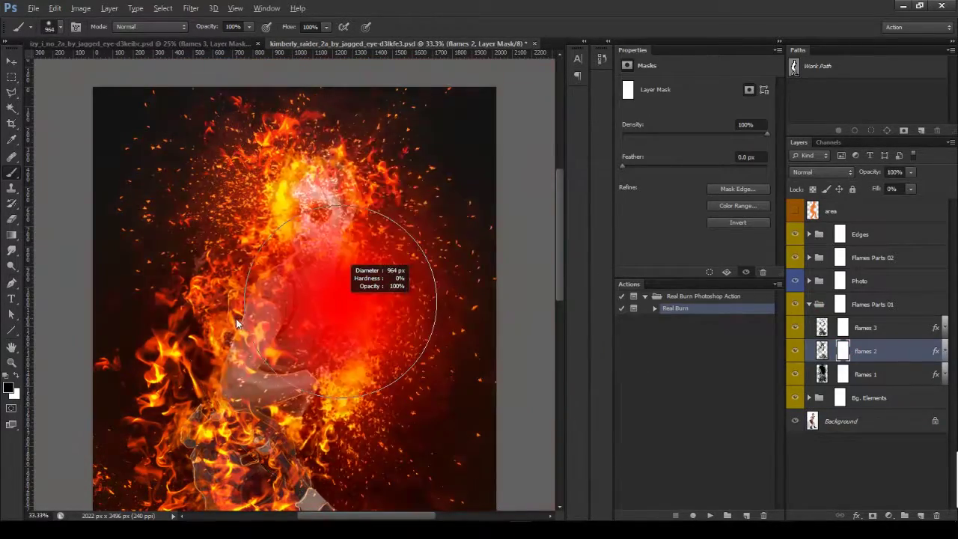
pyautogui.moveTo(303, 239)
pyautogui.mouseDown()
pyautogui.moveTo(288, 217)
pyautogui.moveTo(299, 277)
pyautogui.moveTo(344, 389)
pyautogui.moveTo(269, 442)
pyautogui.mouseUp()
pyautogui.scroll(-1, 299, 374)
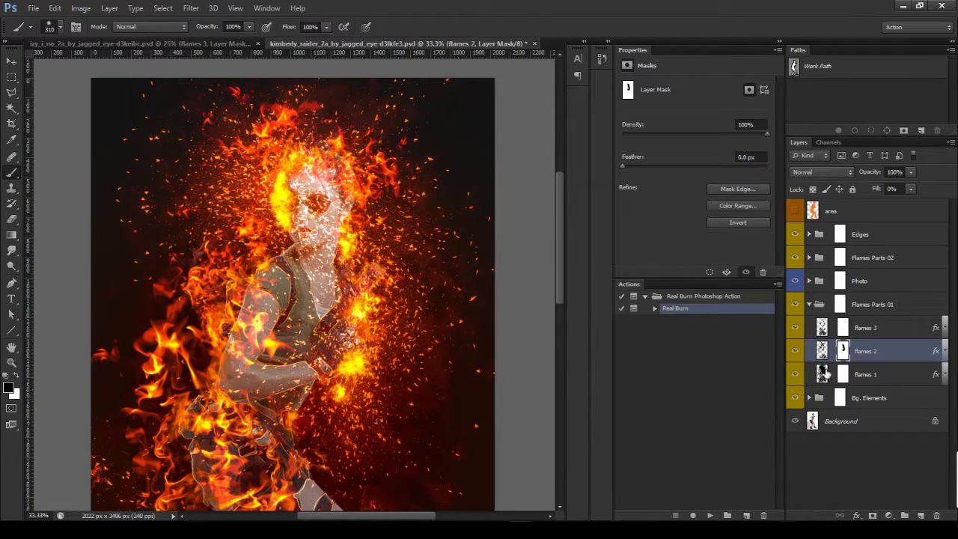
# Step: Toggle flames 3, 2, 1 and Flames Parts 02 to compare their contributions
pyautogui.click(842, 327)
pyautogui.click(796, 351)
pyautogui.click(796, 351)
pyautogui.click(794, 374)
pyautogui.click(795, 374)
pyautogui.click(795, 328)
pyautogui.click(795, 327)
pyautogui.click(795, 351)
pyautogui.click(795, 351)
pyautogui.click(794, 258)
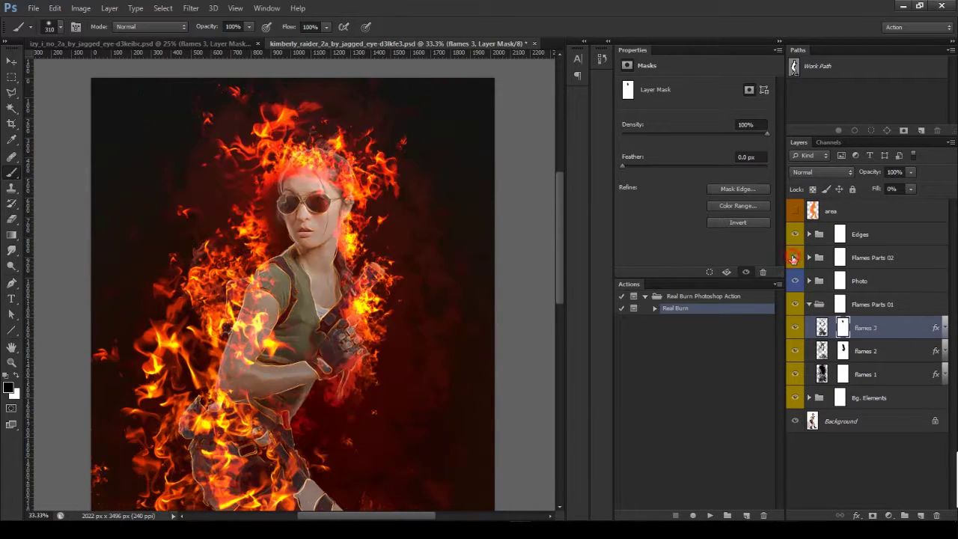
pyautogui.click(794, 258)
# Step: Brush fire particles off the woman's face on the fire particles mask
pyautogui.click(809, 258)
pyautogui.click(795, 305)
pyautogui.click(795, 304)
pyautogui.click(843, 304)
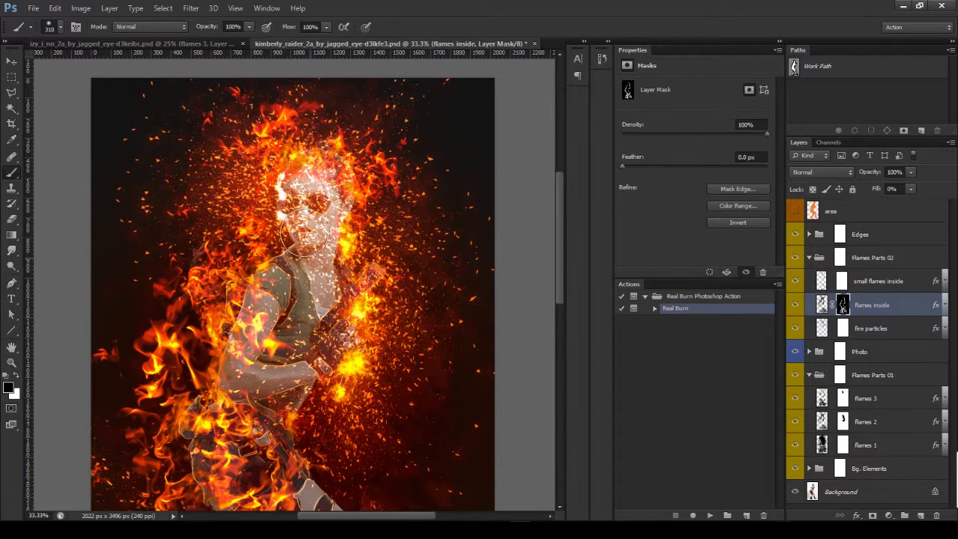
pyautogui.click(842, 328)
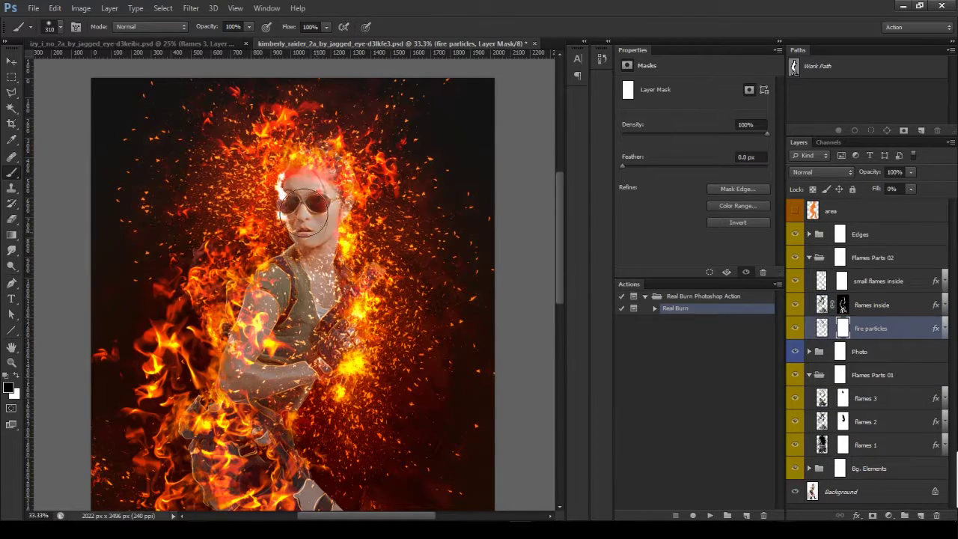
pyautogui.write('55')
pyautogui.moveTo(295, 244)
pyautogui.mouseDown()
pyautogui.moveTo(319, 241)
pyautogui.moveTo(360, 211)
pyautogui.moveTo(296, 329)
pyautogui.mouseUp()
# Step: Paint out bright flames beside the face on small flames inside, then hide the woman photo
pyautogui.press('x')
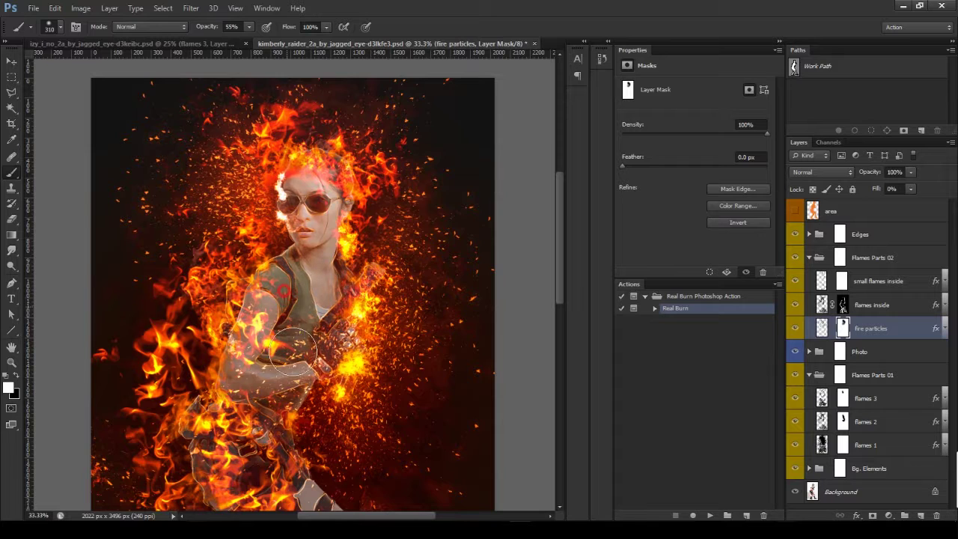
pyautogui.click(843, 305)
pyautogui.press('x')
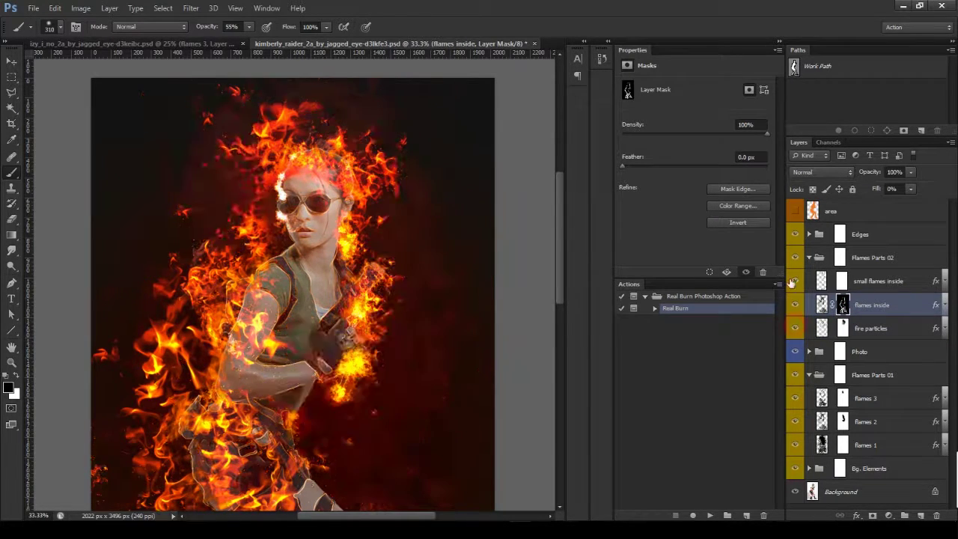
pyautogui.click(841, 280)
pyautogui.moveTo(269, 178); pyautogui.dragTo(284, 225)
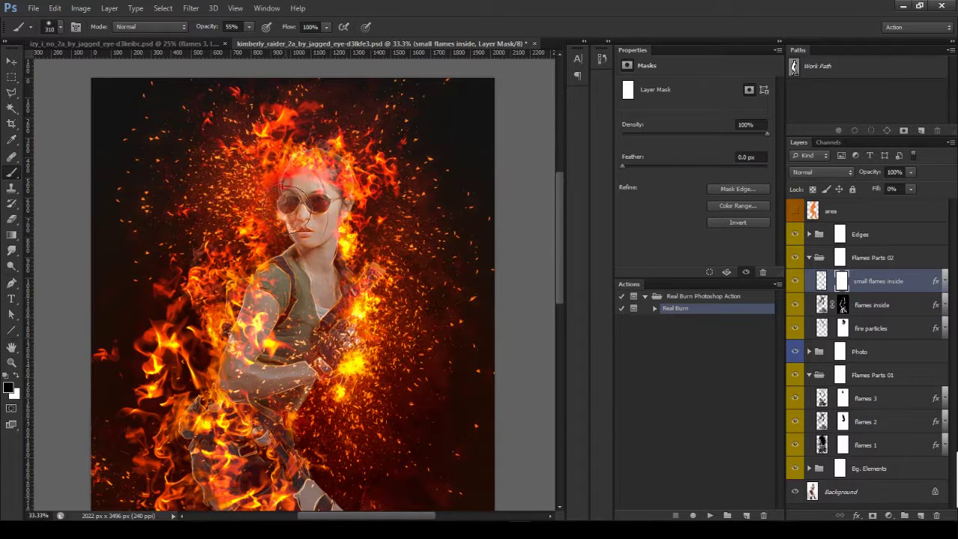
pyautogui.press('x')
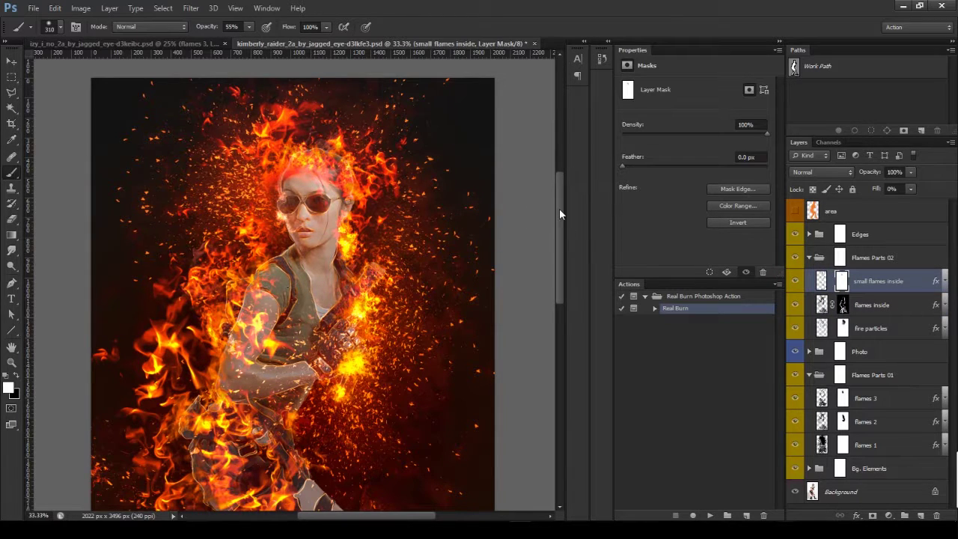
pyautogui.moveTo(559, 213); pyautogui.dragTo(559, 232)
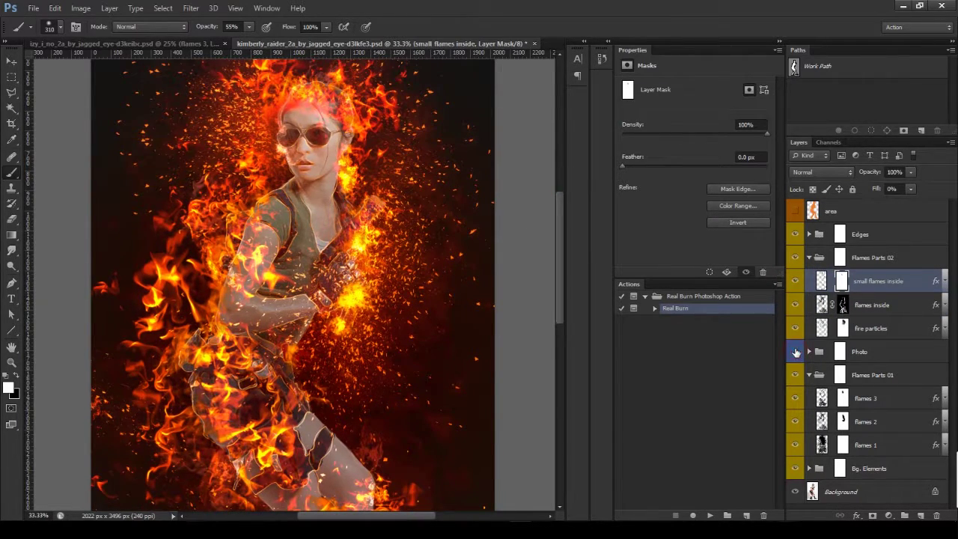
pyautogui.click(796, 352)
pyautogui.moveTo(559, 232)
pyautogui.mouseDown()
pyautogui.moveTo(568, 273)
pyautogui.moveTo(569, 210)
pyautogui.mouseUp()
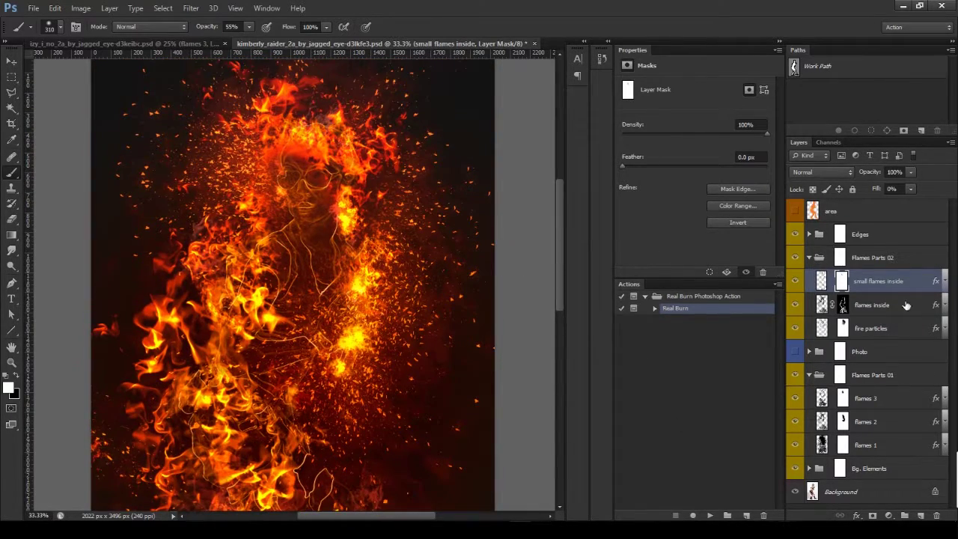
# Step: Set the glowing edges layer opacity to 100%
pyautogui.click(859, 234)
pyautogui.click(809, 234)
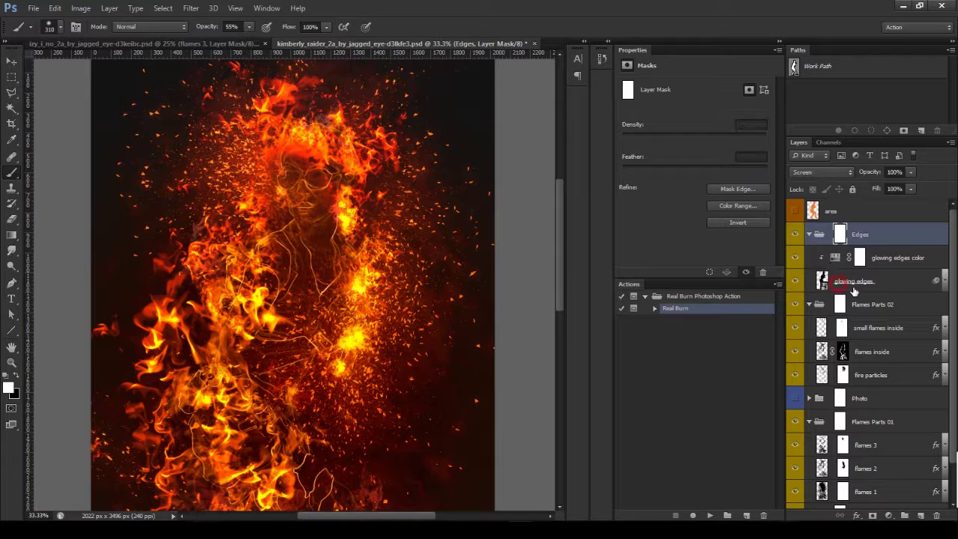
pyautogui.click(826, 288)
pyautogui.write('100')
pyautogui.press('Return')
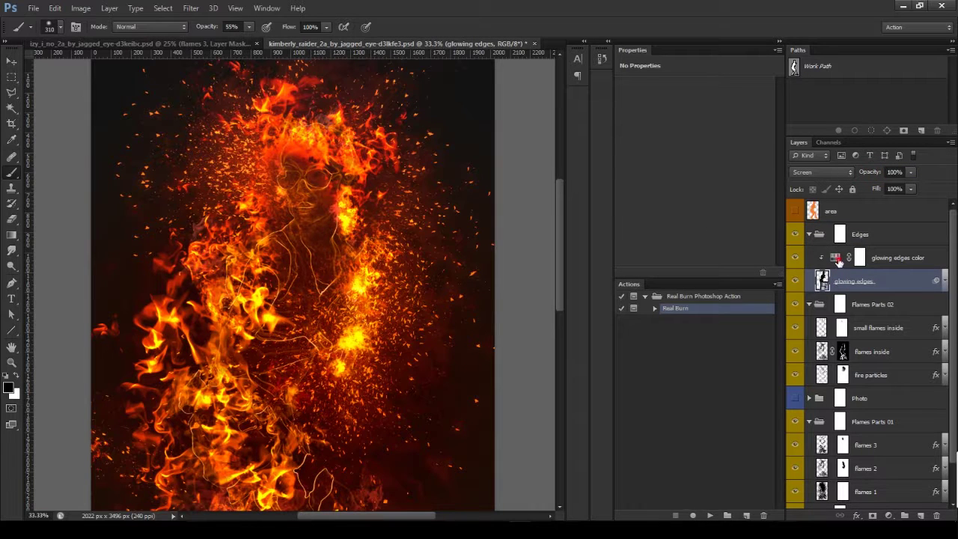
# Step: Recolour the glowing edges color adjustment to hue 260, saturation 100, lightness 0
pyautogui.click(835, 258)
pyautogui.moveTo(655, 130)
pyautogui.mouseDown()
pyautogui.moveTo(732, 130)
pyautogui.moveTo(681, 131)
pyautogui.mouseUp()
pyautogui.moveTo(694, 180); pyautogui.dragTo(676, 181)
pyautogui.click(754, 167)
pyautogui.write('0')
pyautogui.moveTo(684, 131); pyautogui.dragTo(723, 130)
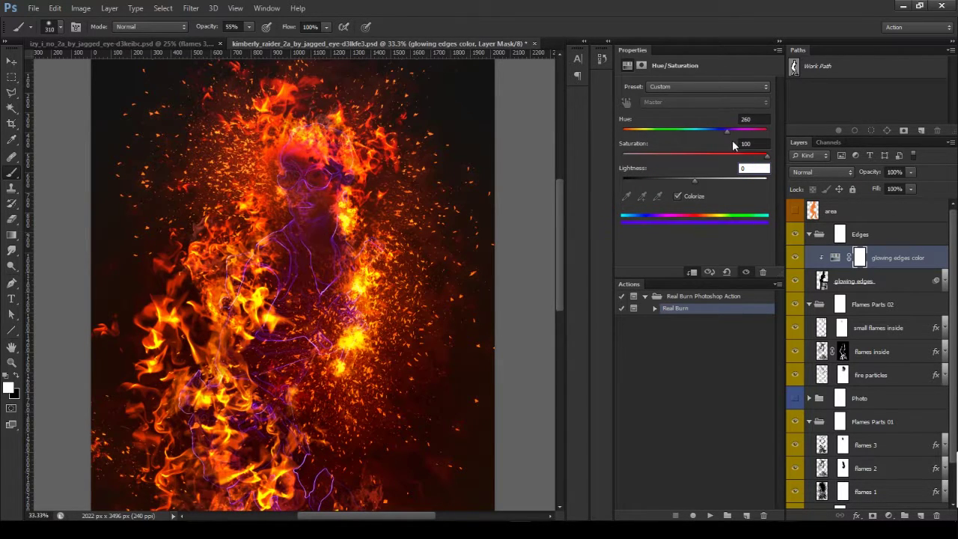